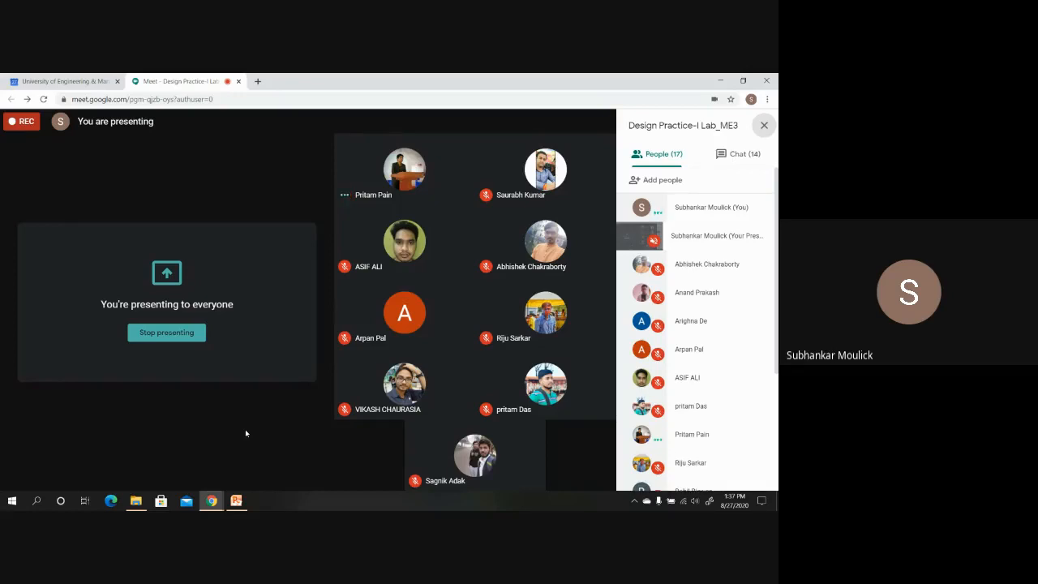
# - Close the shaft torsion presentation and the DESIGN PRACTICE LAB I folder, minimizing the meeting browser to clear the desktop
pyautogui.click(236, 502)
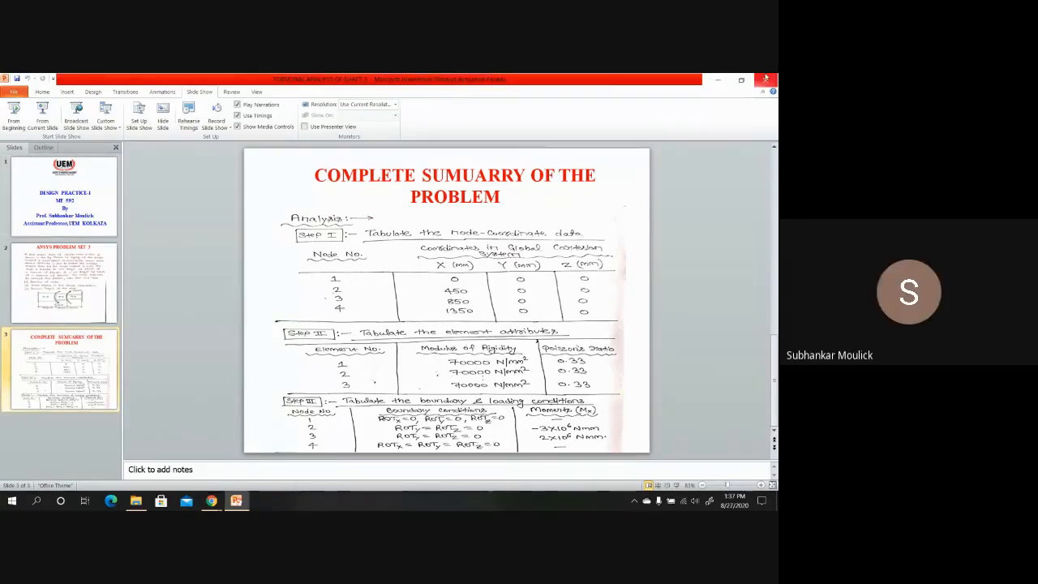
pyautogui.click(765, 79)
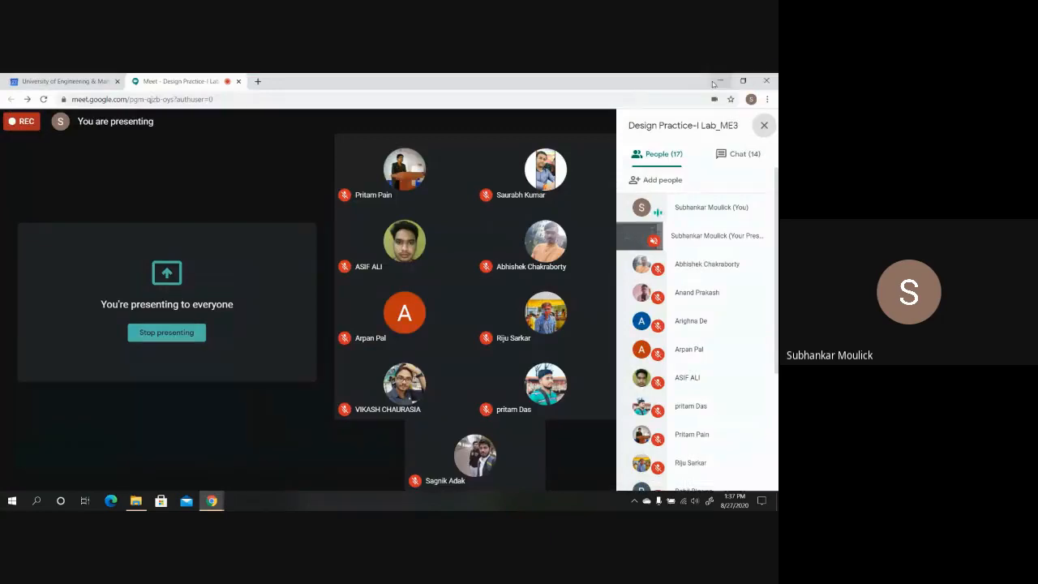
pyautogui.click(717, 78)
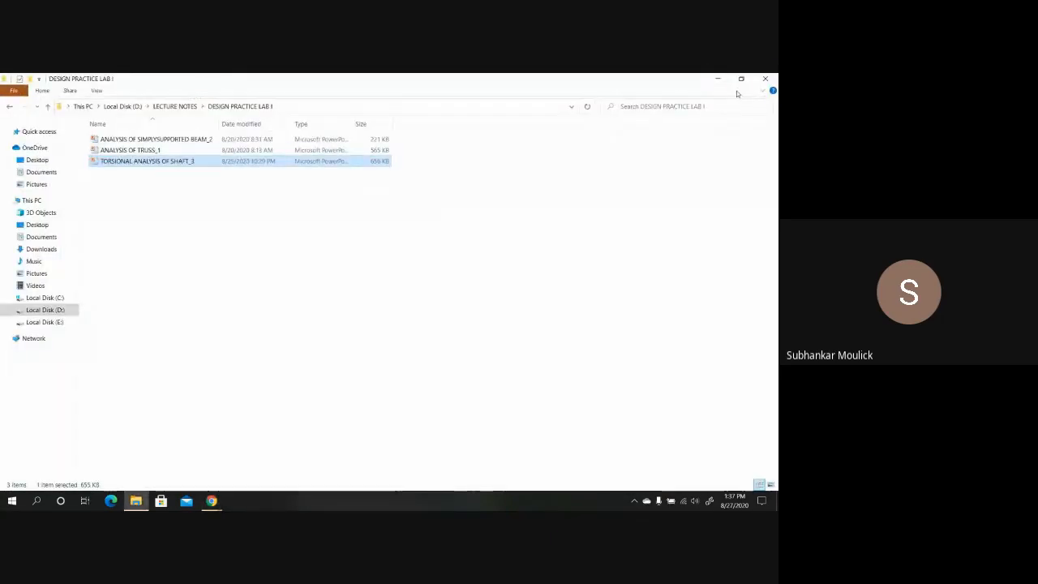
pyautogui.click(765, 79)
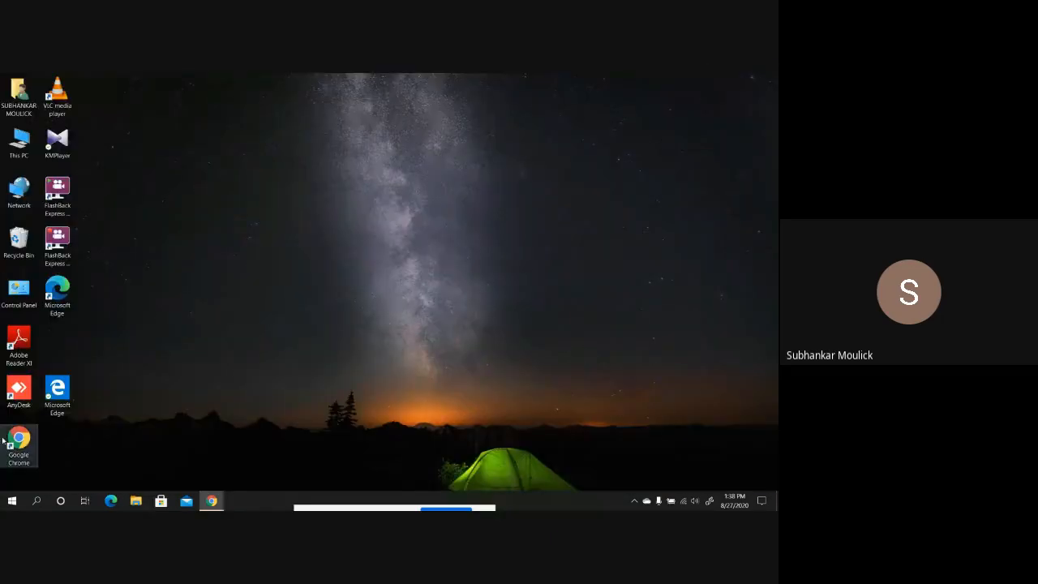
# - Launch Mechanical APDL 18.1 from the ANSYS 18.1 programs and answer y to override the job lock
pyautogui.click(12, 501)
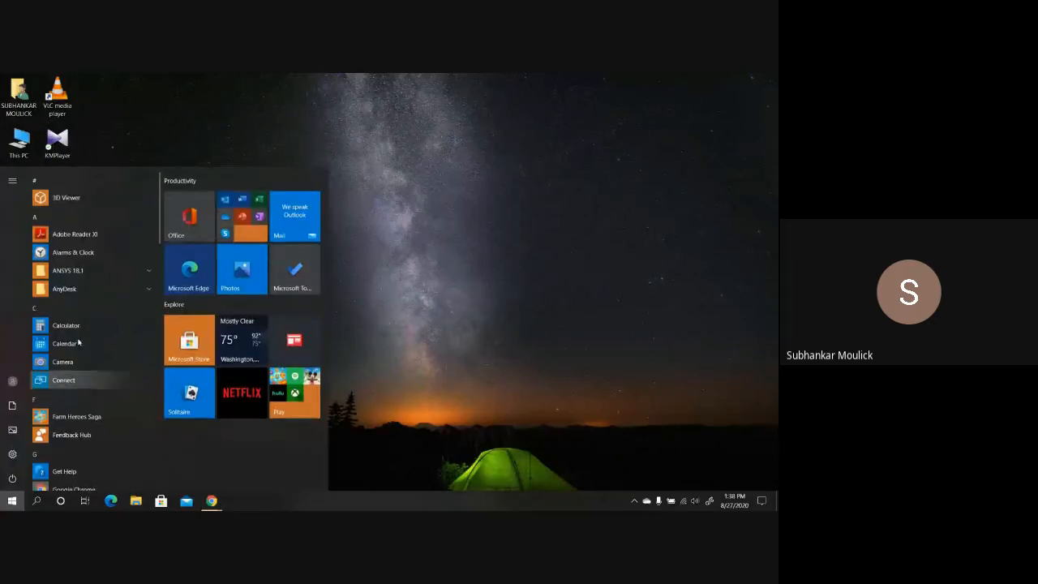
pyautogui.click(83, 272)
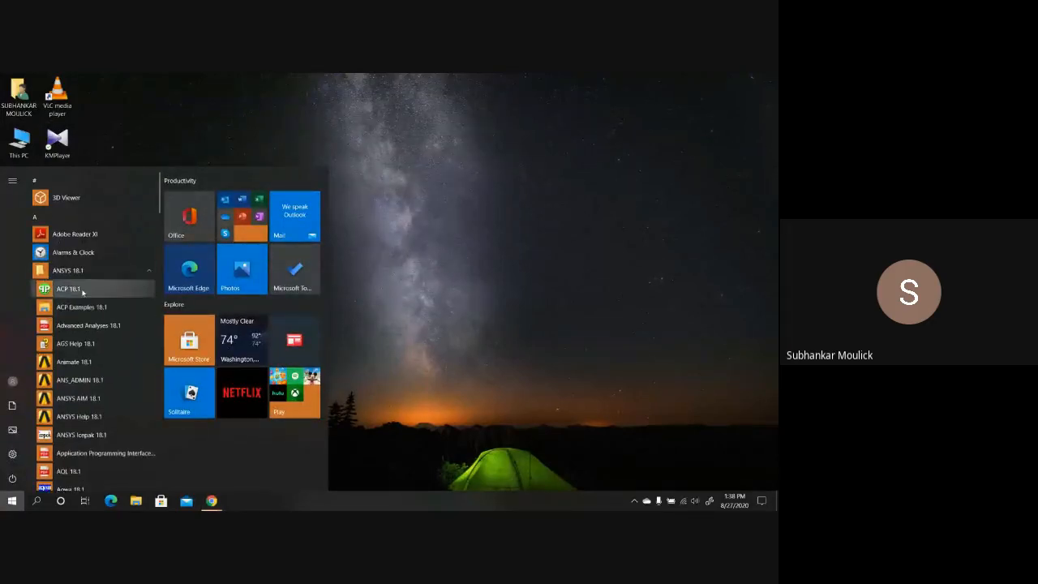
pyautogui.scroll(-1, 89, 341)
pyautogui.scroll(-8, 90, 350)
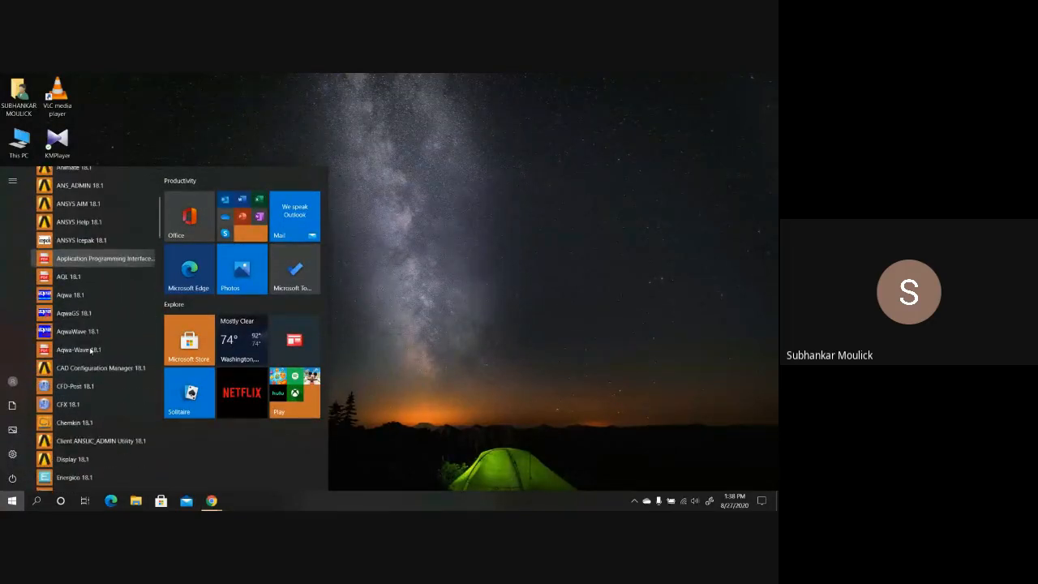
pyautogui.scroll(-6, 90, 351)
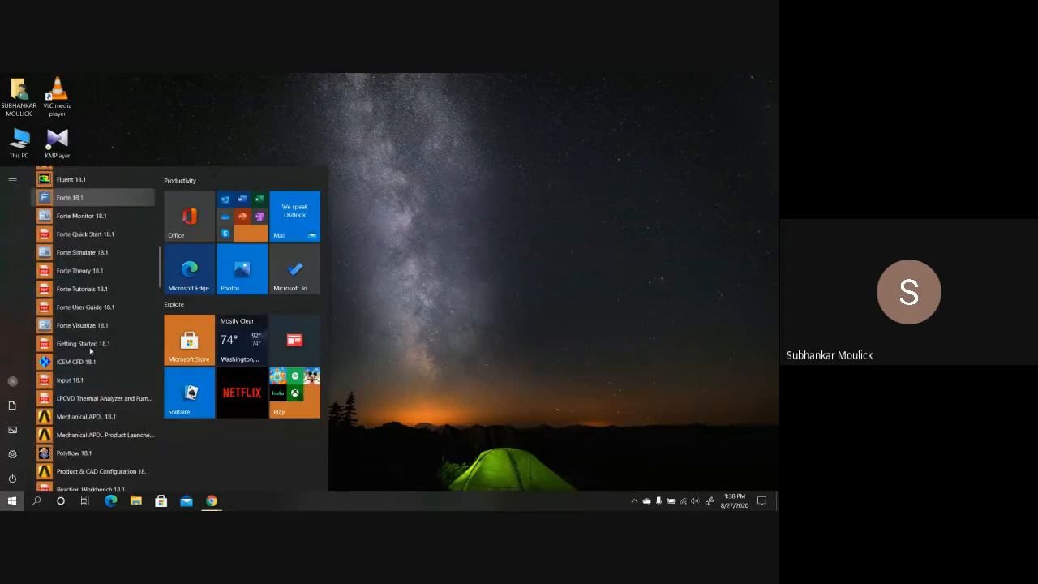
pyautogui.click(92, 321)
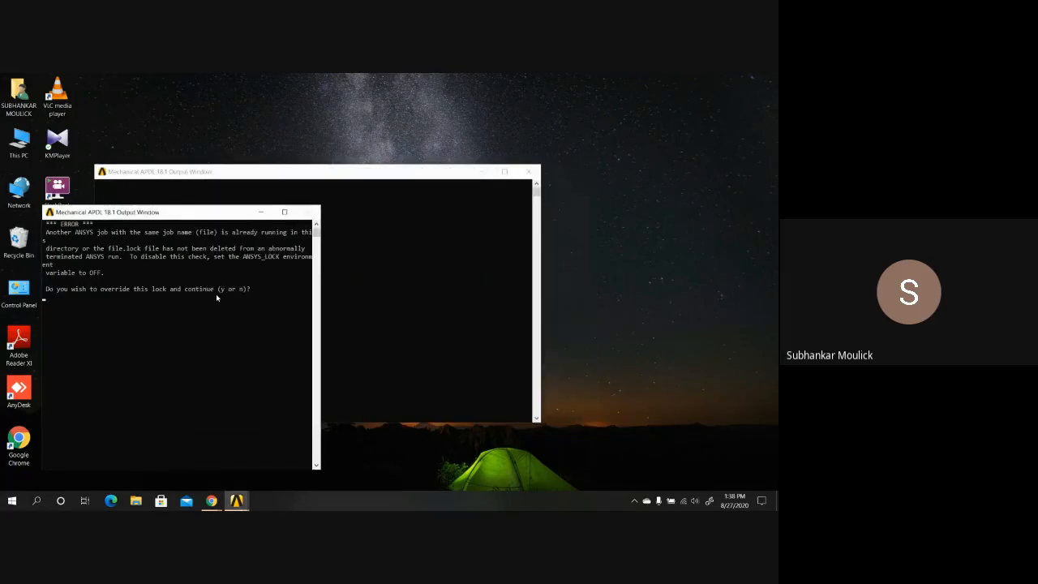
pyautogui.write('y')
pyautogui.press('Return')
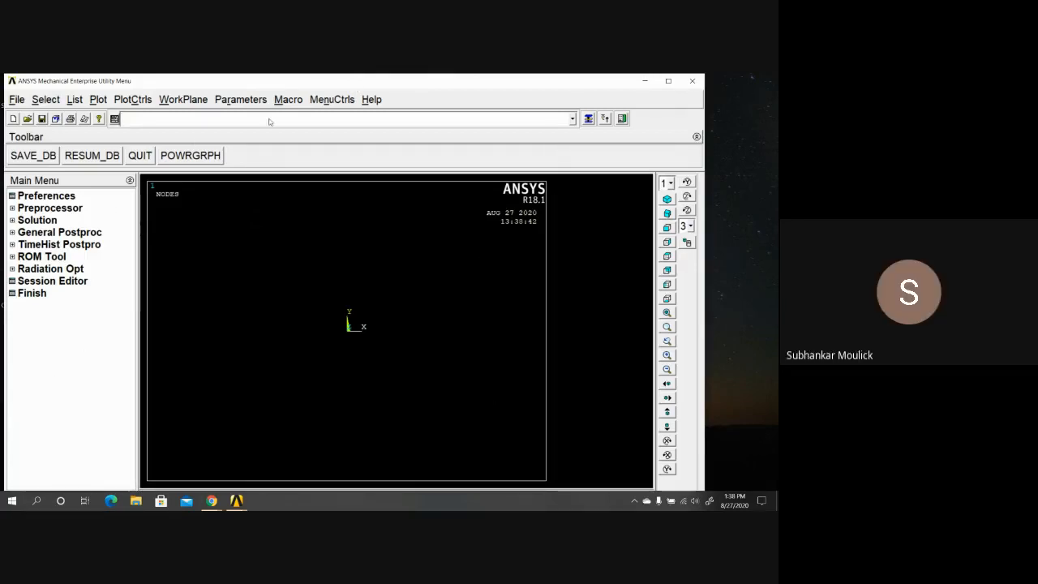
# - Minimize the main ANSYS window to view the output window, try to restore it, and close the session
pyautogui.click(644, 83)
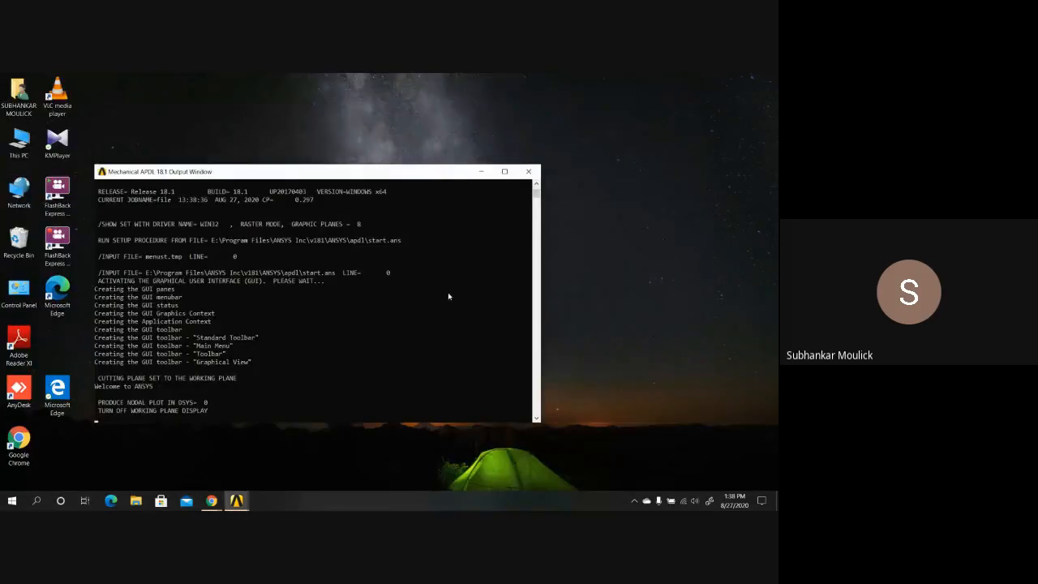
pyautogui.moveTo(354, 337); pyautogui.dragTo(412, 290)
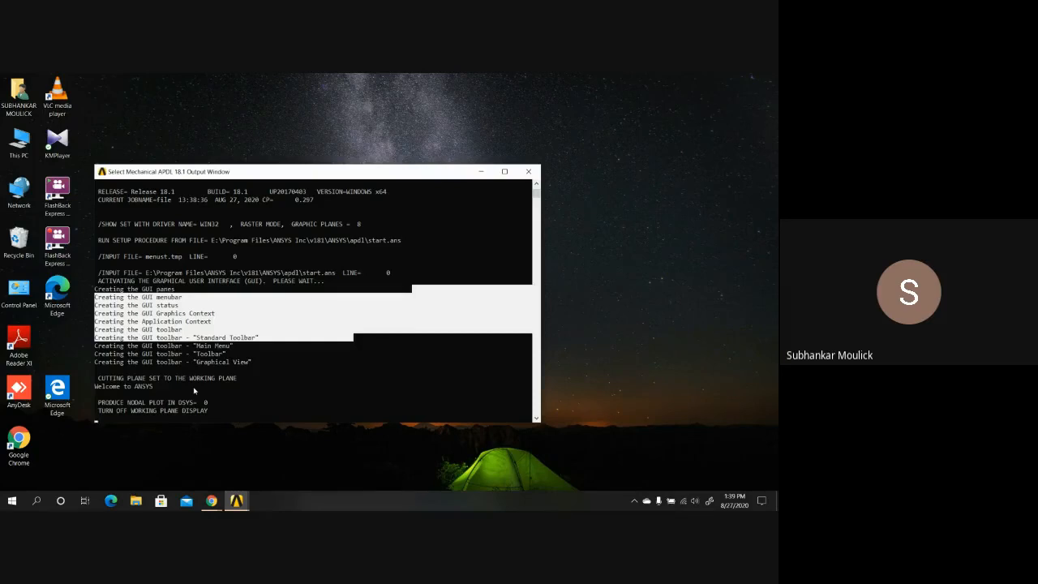
pyautogui.click(236, 500)
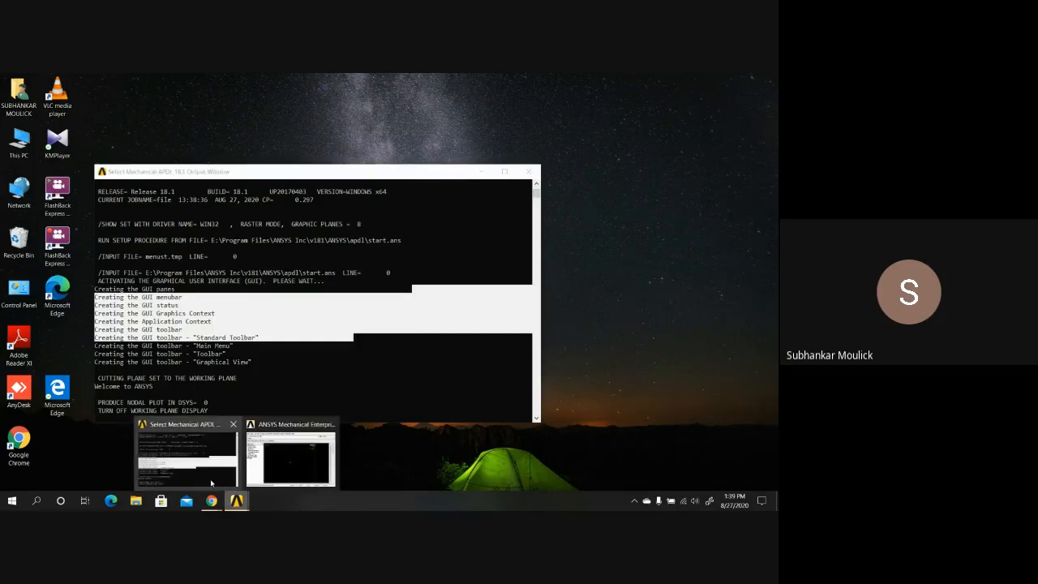
pyautogui.click(290, 458)
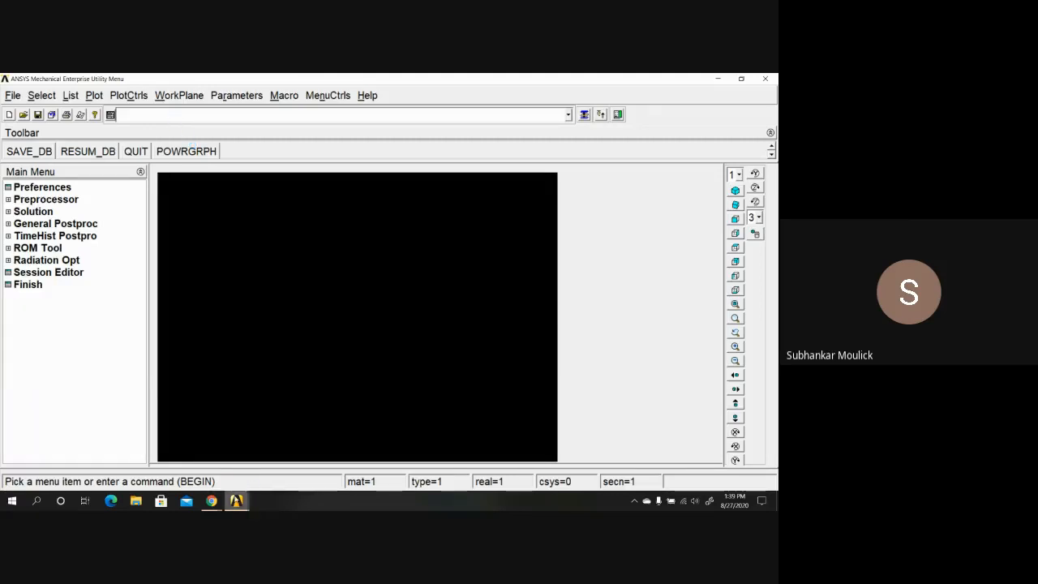
pyautogui.moveTo(236, 500)
pyautogui.click(290, 454)
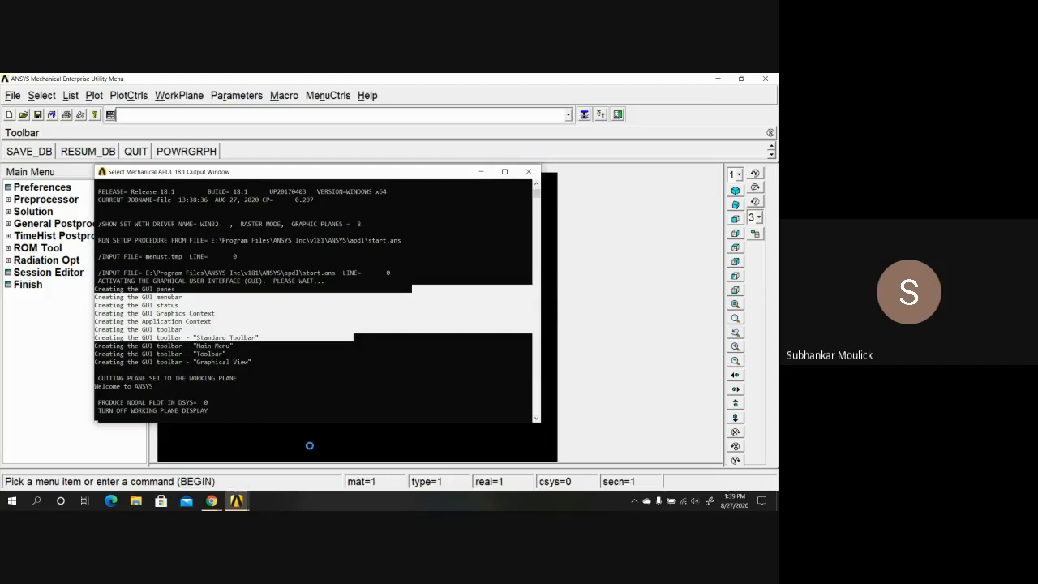
pyautogui.moveTo(211, 501)
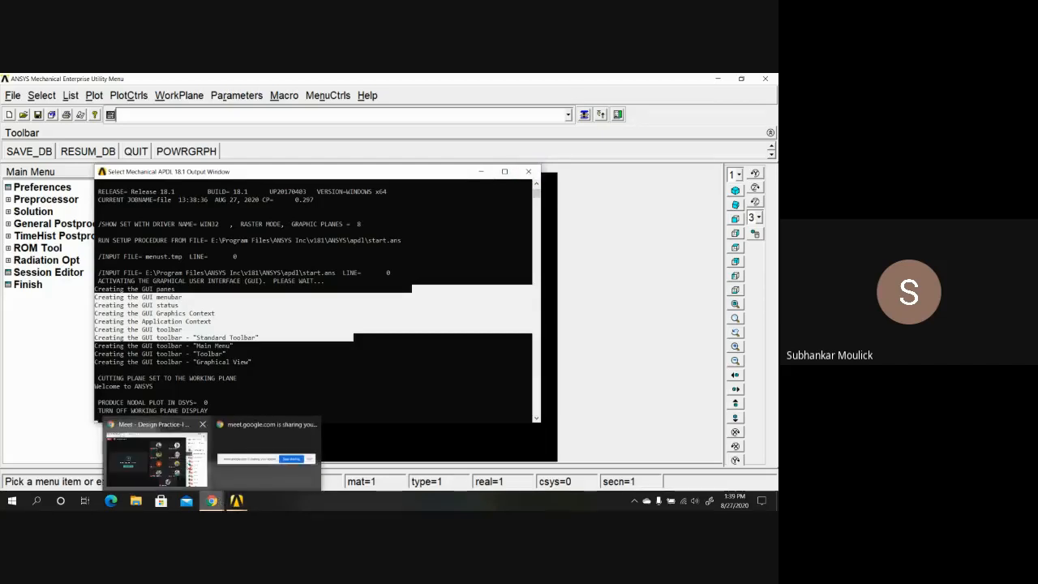
pyautogui.click(260, 479)
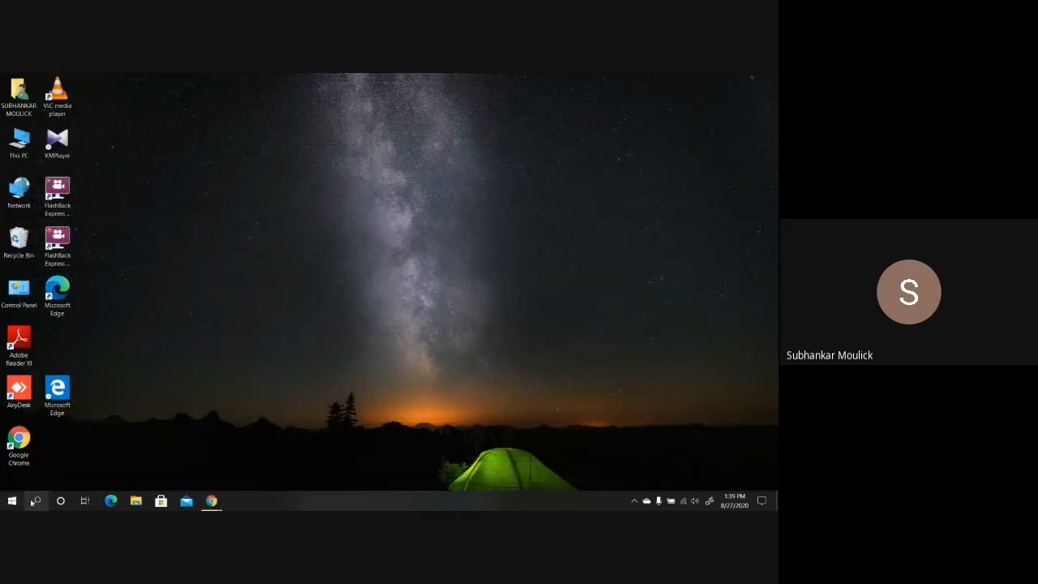
# - Start Mechanical APDL 18.1 again, override the job lock with y, and maximize the main ANSYS window
pyautogui.click(12, 500)
pyautogui.click(73, 271)
pyautogui.scroll(-5, 92, 392)
pyautogui.scroll(-7, 93, 392)
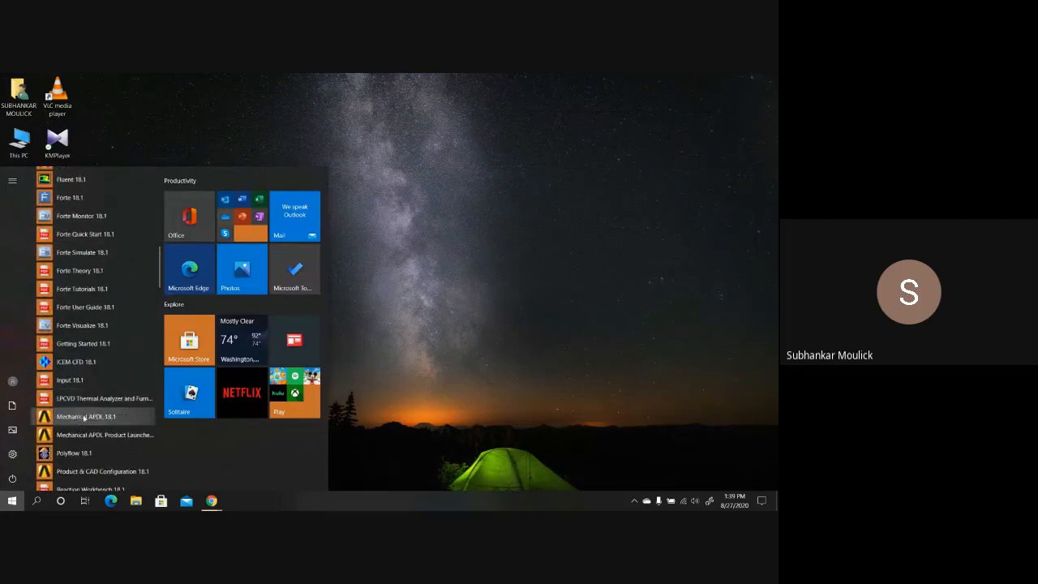
pyautogui.click(84, 417)
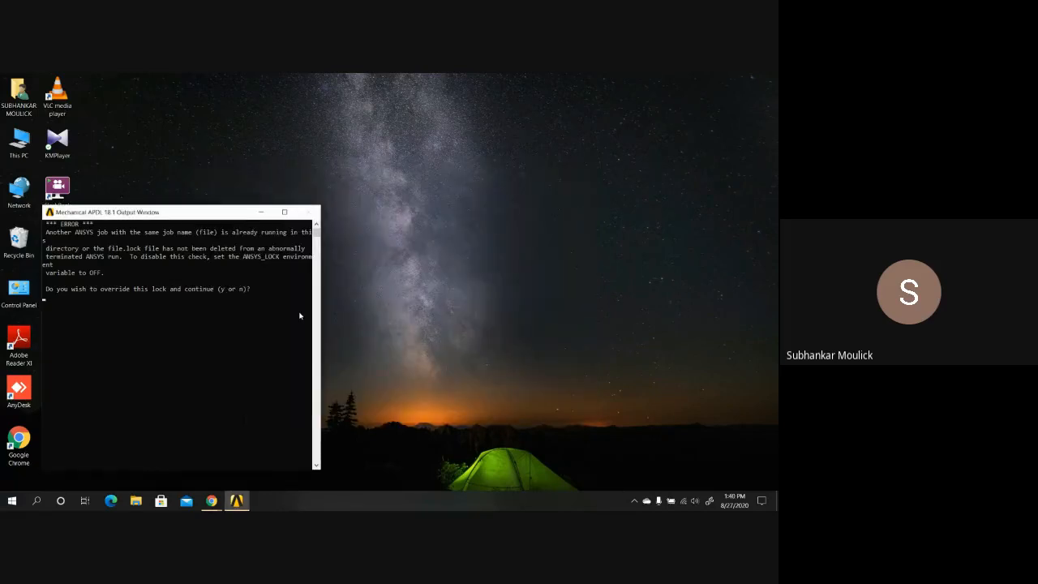
pyautogui.write('y')
pyautogui.press('Return')
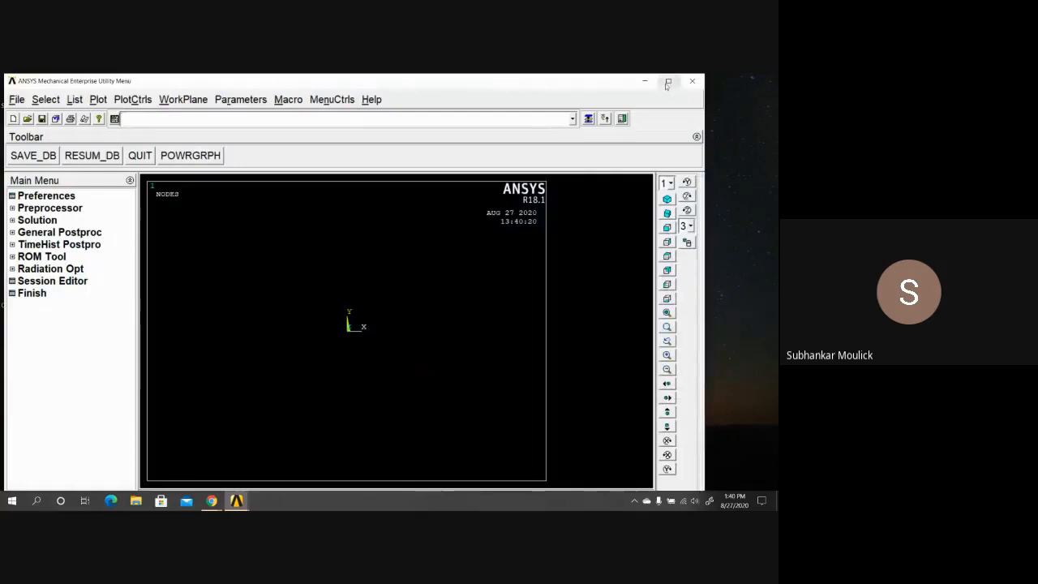
pyautogui.click(667, 82)
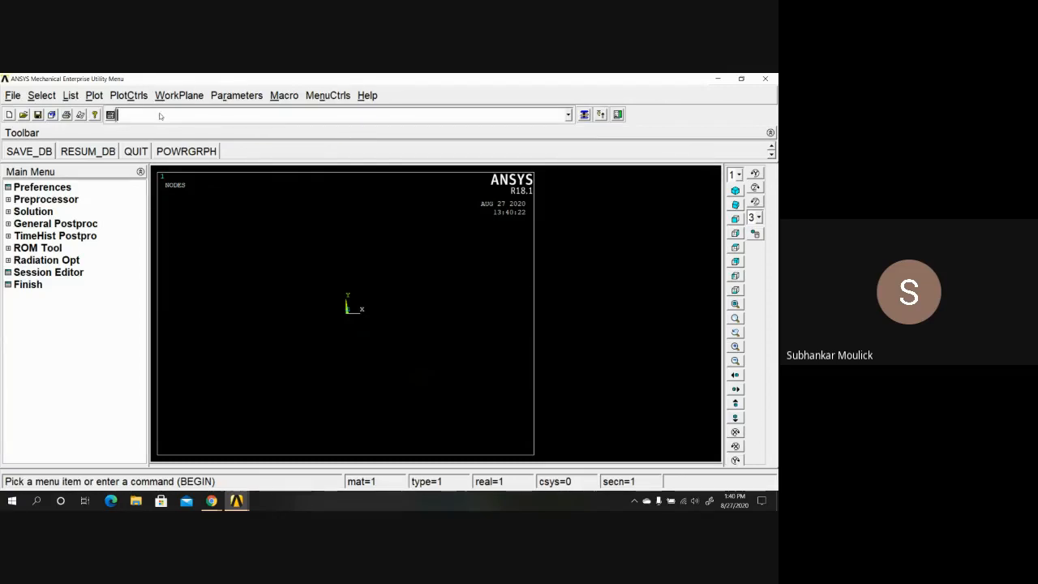
# - Enter the /units command with si, cgs and mks in turn as unit systems, and clear it without running it
pyautogui.write('/units,')
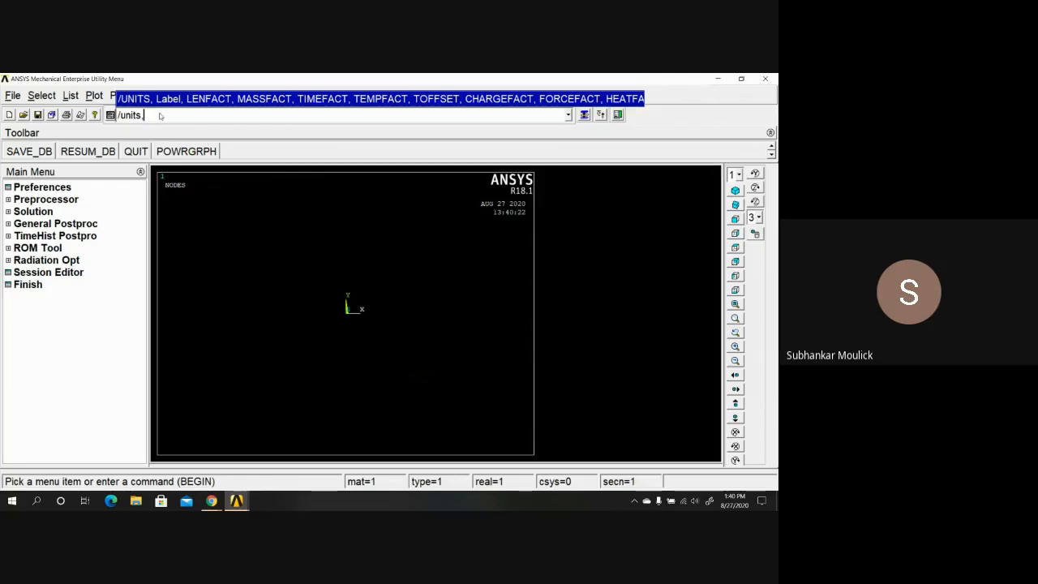
pyautogui.write('si')
pyautogui.press('BackSpace')
pyautogui.press('BackSpace')
pyautogui.write('cgs')
pyautogui.press('BackSpace')
pyautogui.press('BackSpace')
pyautogui.press('BackSpace')
pyautogui.write('mks')
pyautogui.press('BackSpace')
pyautogui.press('BackSpace')
pyautogui.press('BackSpace')
pyautogui.press('BackSpace')
pyautogui.press('BackSpace')
pyautogui.press('BackSpace')
pyautogui.press('BackSpace')
pyautogui.press('BackSpace')
pyautogui.press('BackSpace')
pyautogui.press('BackSpace')
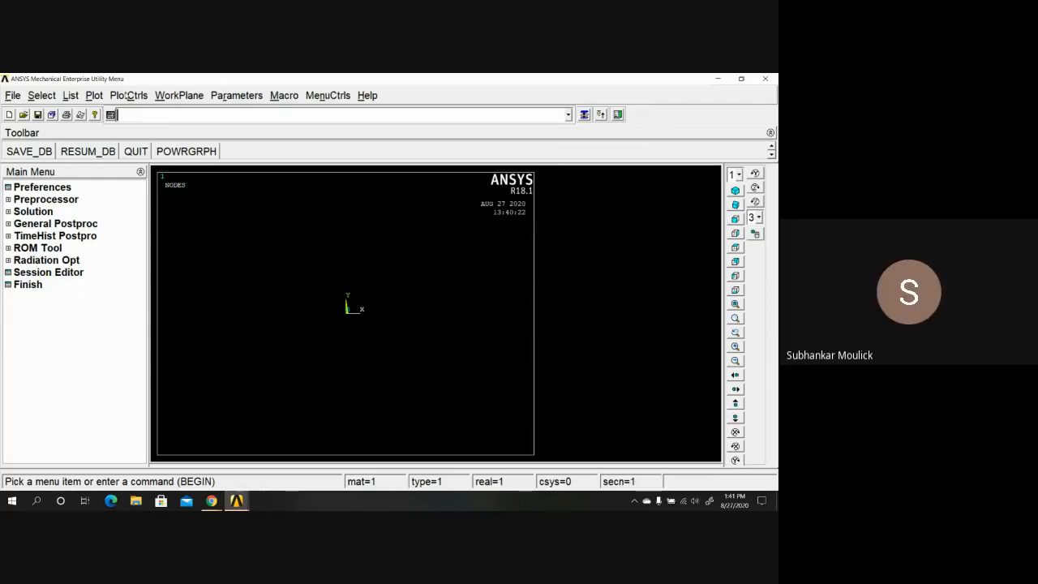
# - Change the jobname to TORSION_1
pyautogui.click(13, 98)
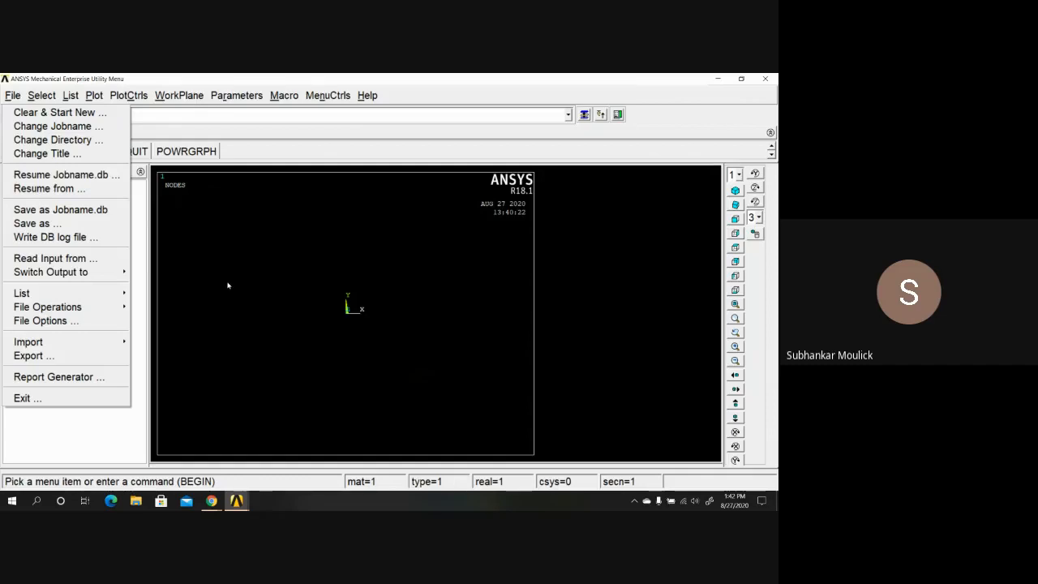
pyautogui.click(60, 128)
pyautogui.click(409, 271)
pyautogui.press('BackSpace')
pyautogui.press('BackSpace')
pyautogui.press('BackSpace')
pyautogui.press('BackSpace')
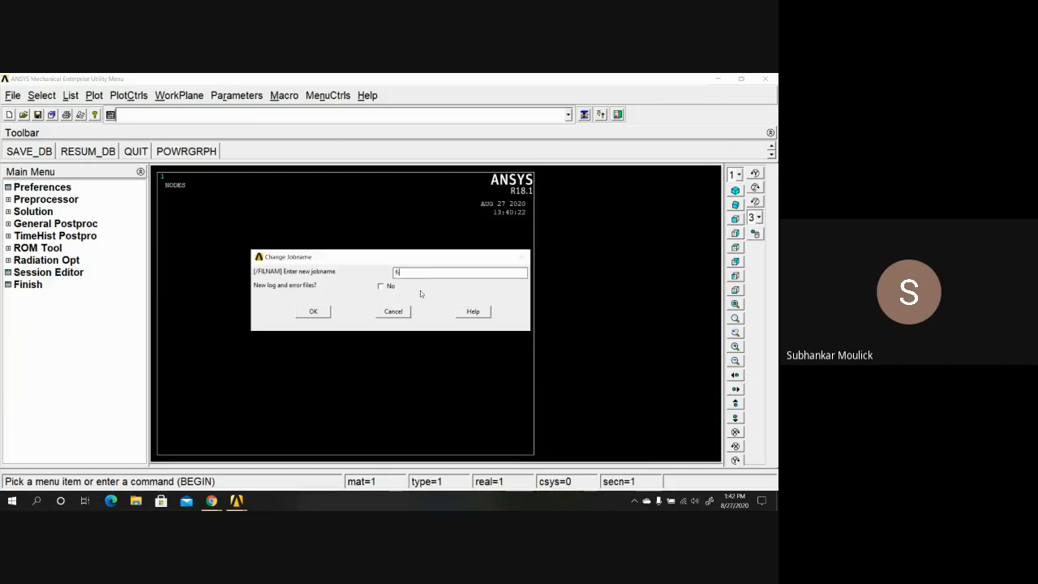
pyautogui.write('TR')
pyautogui.press('BackSpace')
pyautogui.press('BackSpace')
pyautogui.press('BackSpace')
pyautogui.write('T')
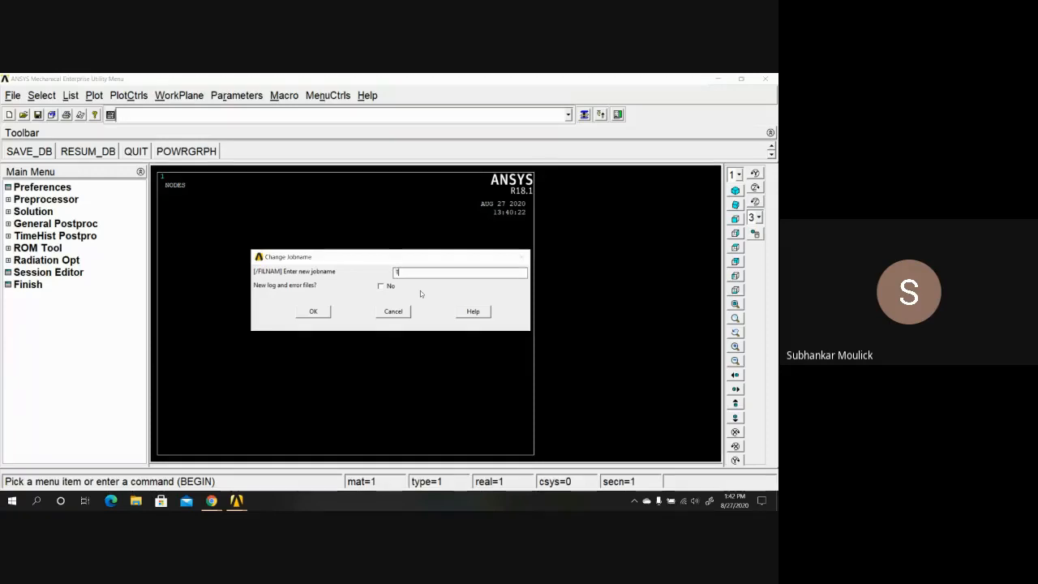
pyautogui.write('ORSION')
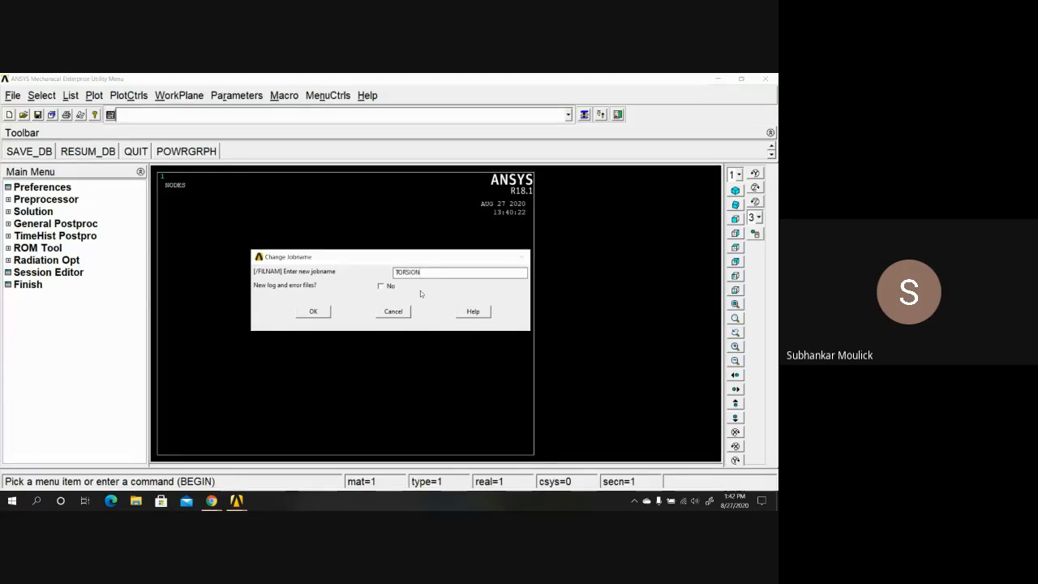
pyautogui.write('_1')
pyautogui.click(380, 286)
pyautogui.click(380, 286)
pyautogui.click(315, 314)
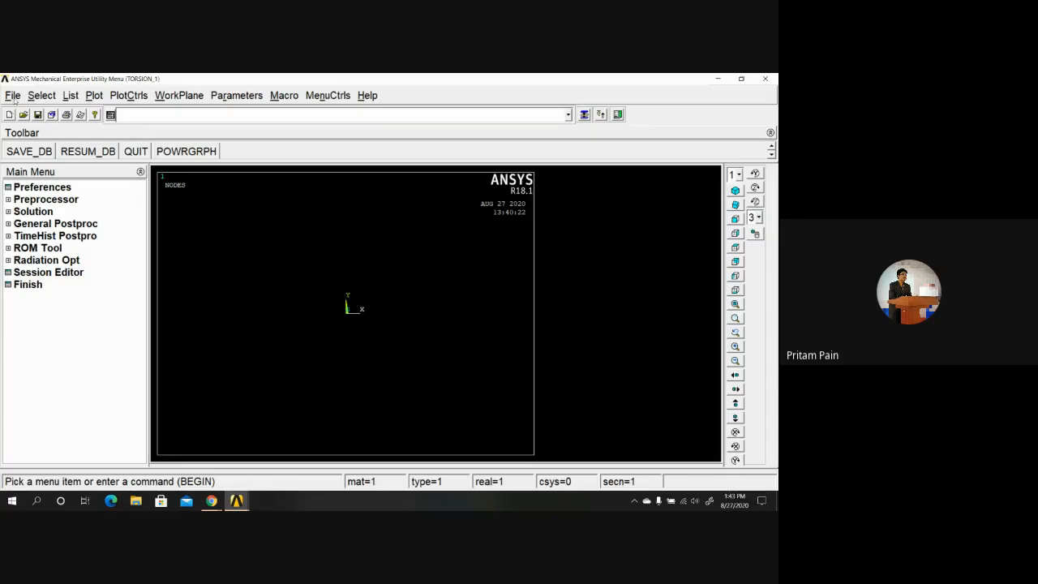
# - Set the analysis title to TORSIONAL ANALYSIS OF A STEPPED SHAFT and replot the graphics display
pyautogui.click(14, 98)
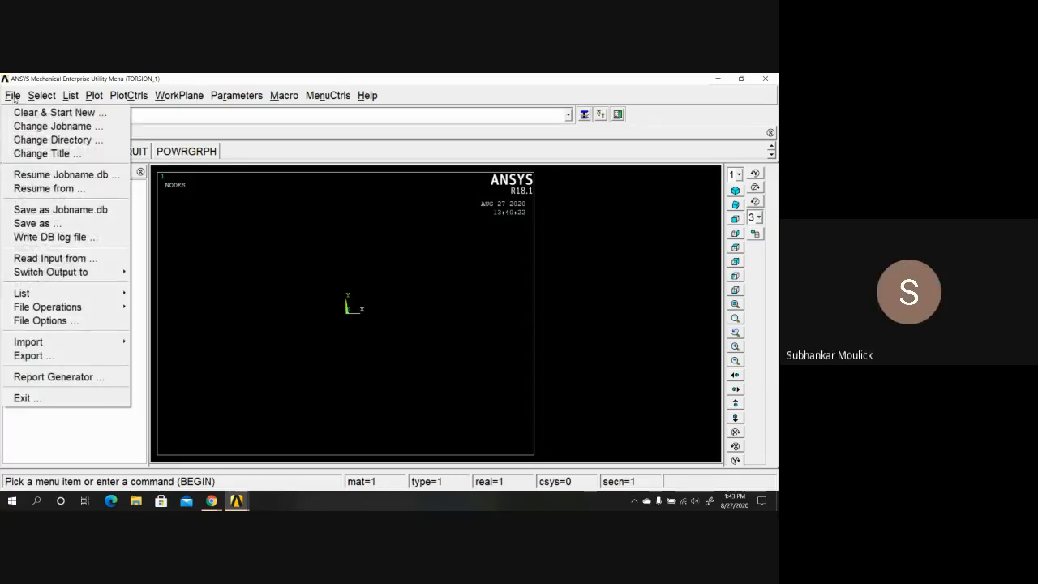
pyautogui.click(40, 152)
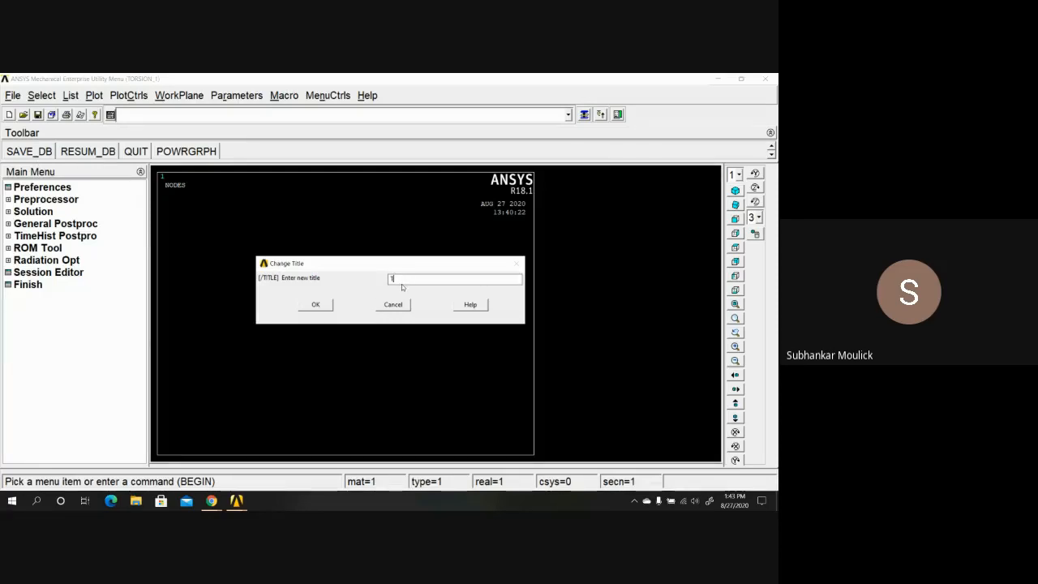
pyautogui.write('ORSIONAL ANALYSIS OF A STEPPED SHAFT')
pyautogui.click(314, 304)
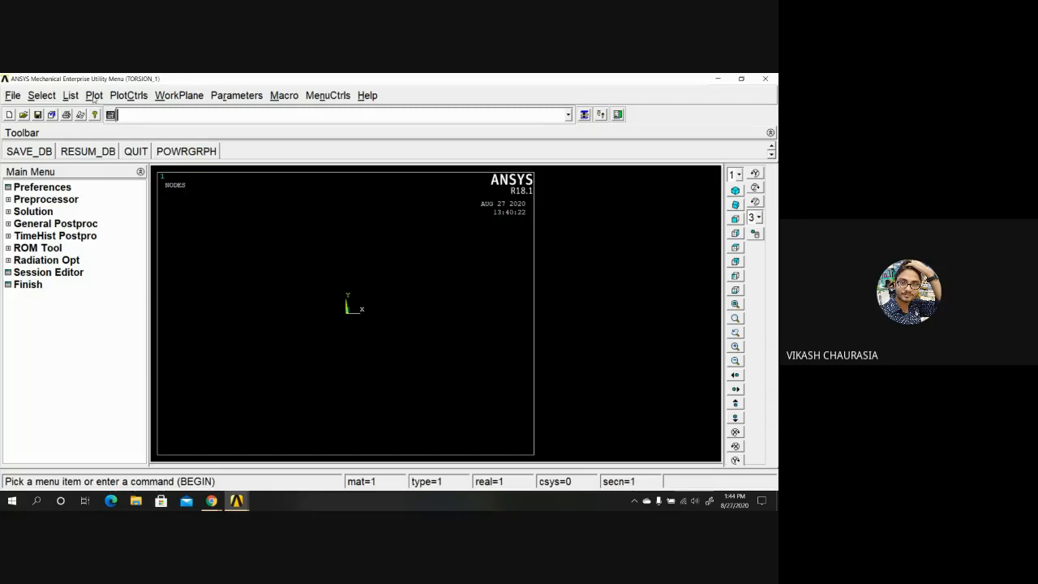
pyautogui.click(94, 96)
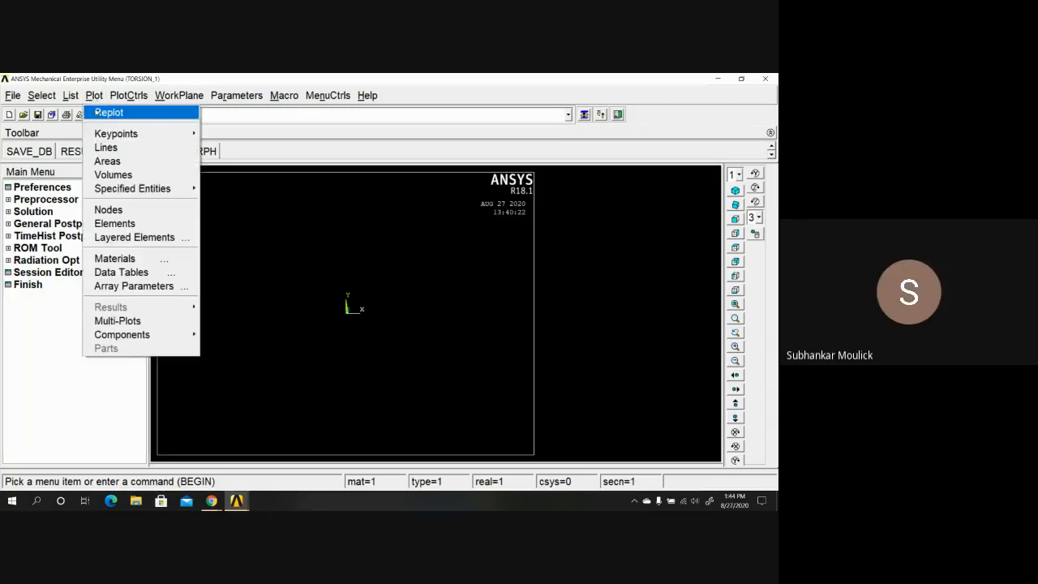
pyautogui.click(98, 109)
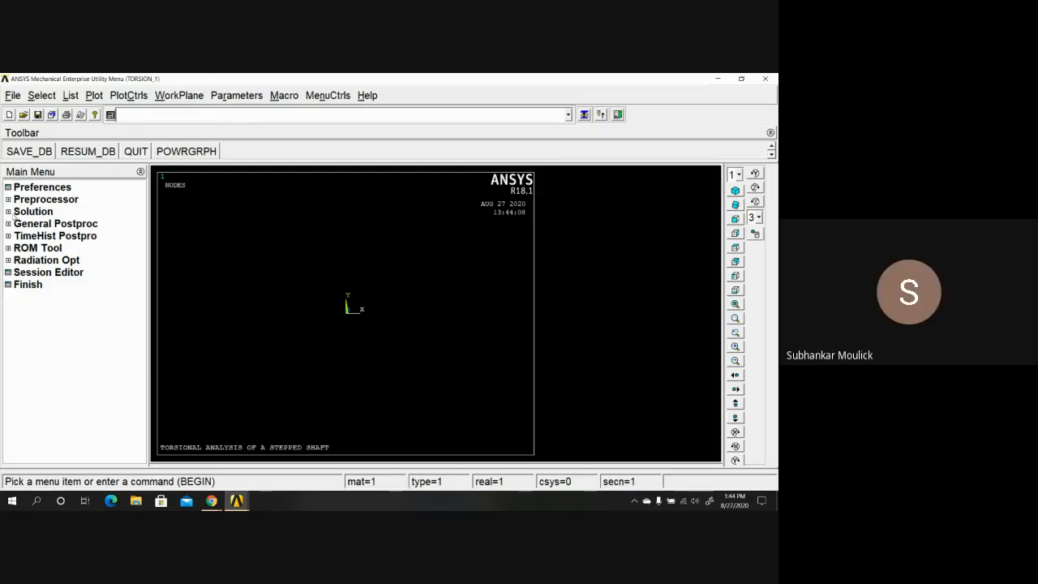
# - Set the GUI filtering preferences to show only the Structural discipline
pyautogui.click(37, 189)
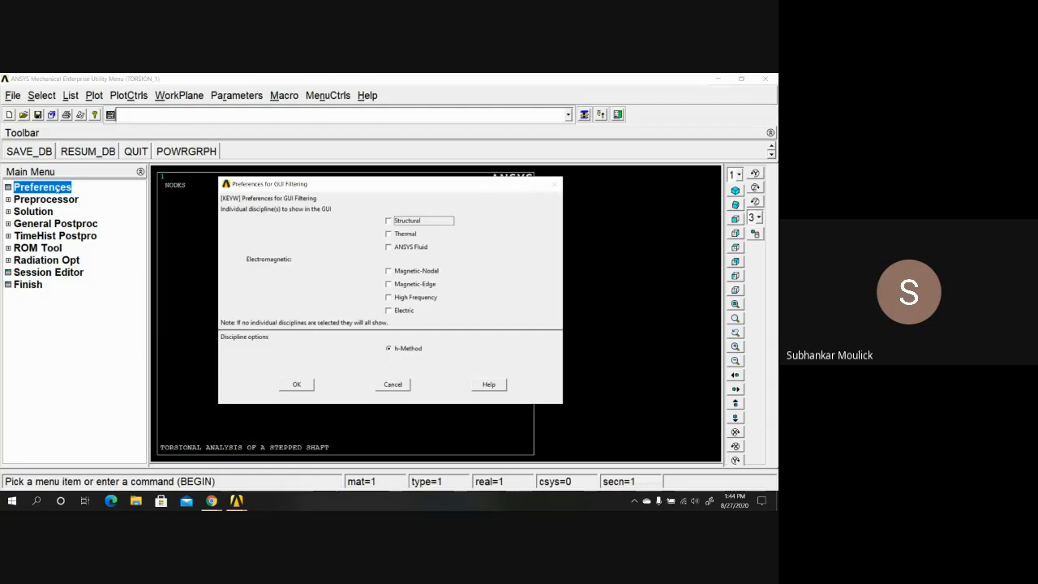
pyautogui.click(389, 222)
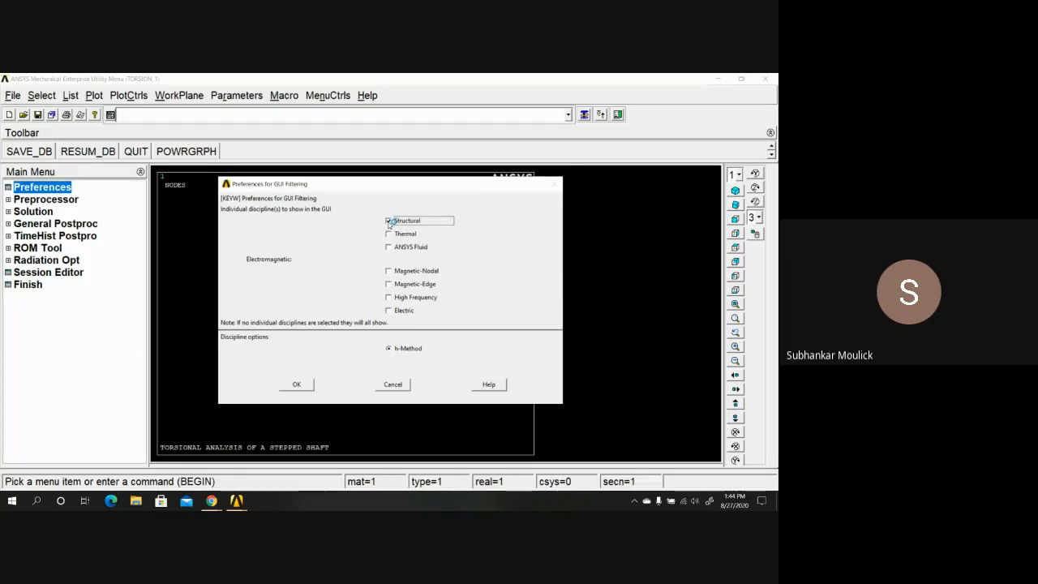
pyautogui.click(299, 384)
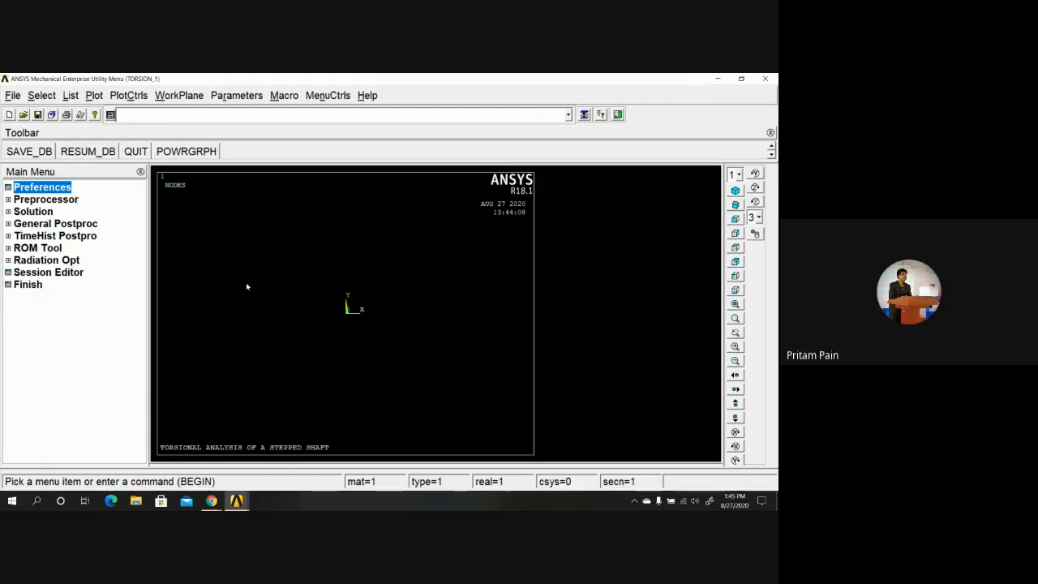
# - Add the 2 node 188 beam from the structural element library as element type 1
pyautogui.click(38, 200)
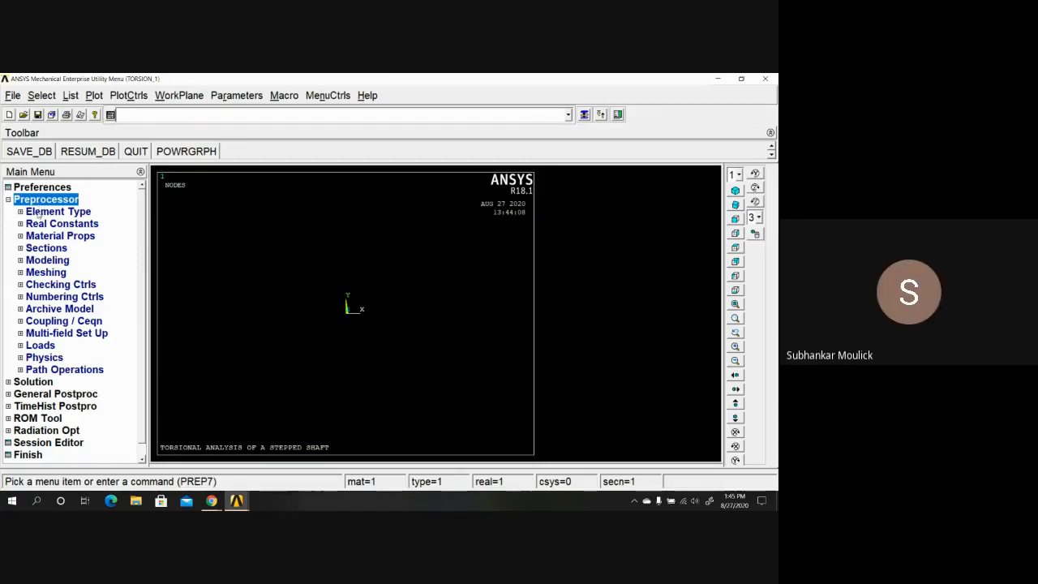
pyautogui.click(39, 211)
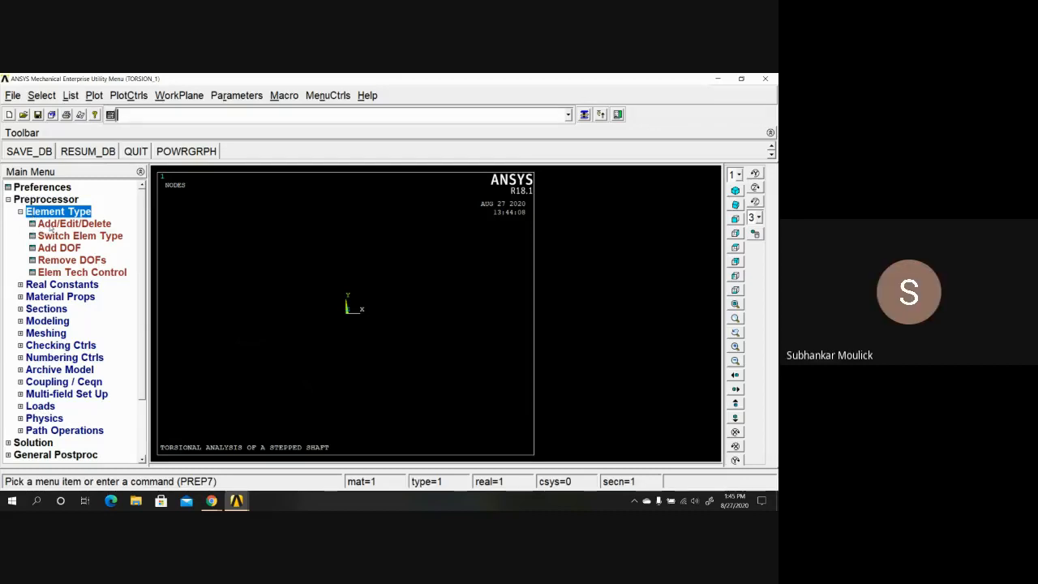
pyautogui.click(50, 226)
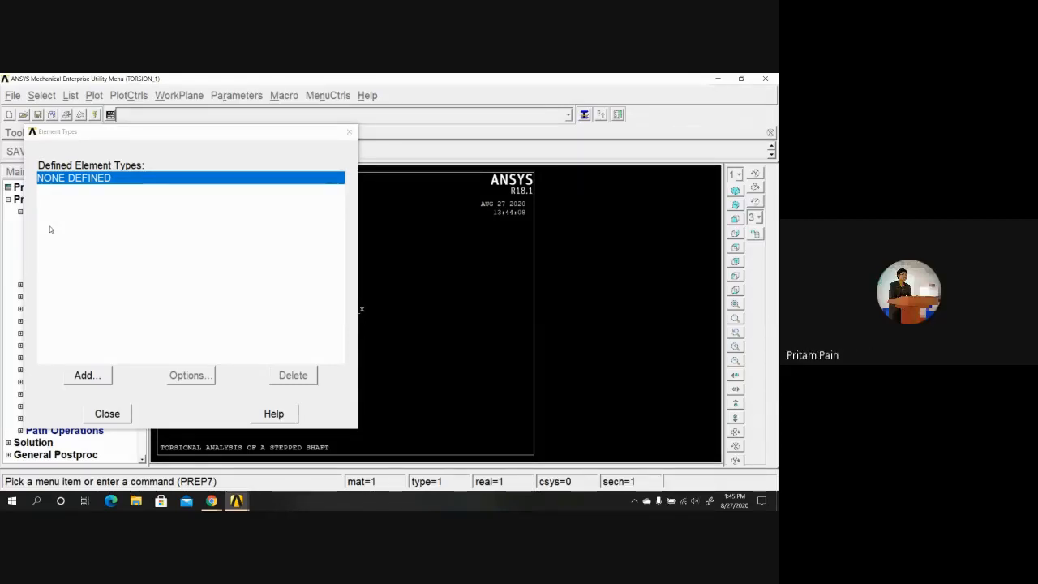
pyautogui.click(88, 375)
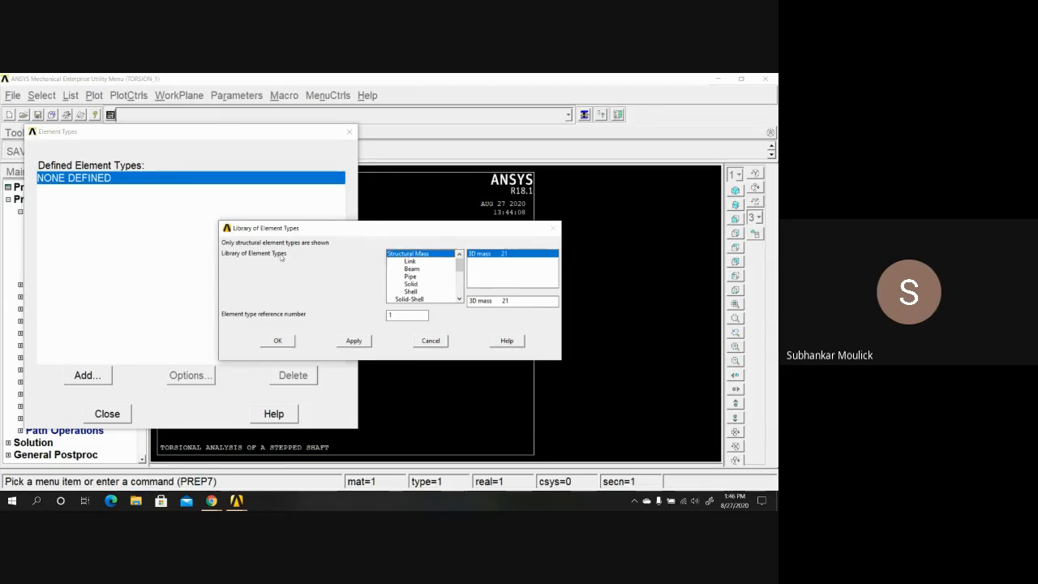
pyautogui.moveTo(458, 263)
pyautogui.mouseDown()
pyautogui.moveTo(459, 294)
pyautogui.moveTo(459, 258)
pyautogui.mouseUp()
pyautogui.click(412, 268)
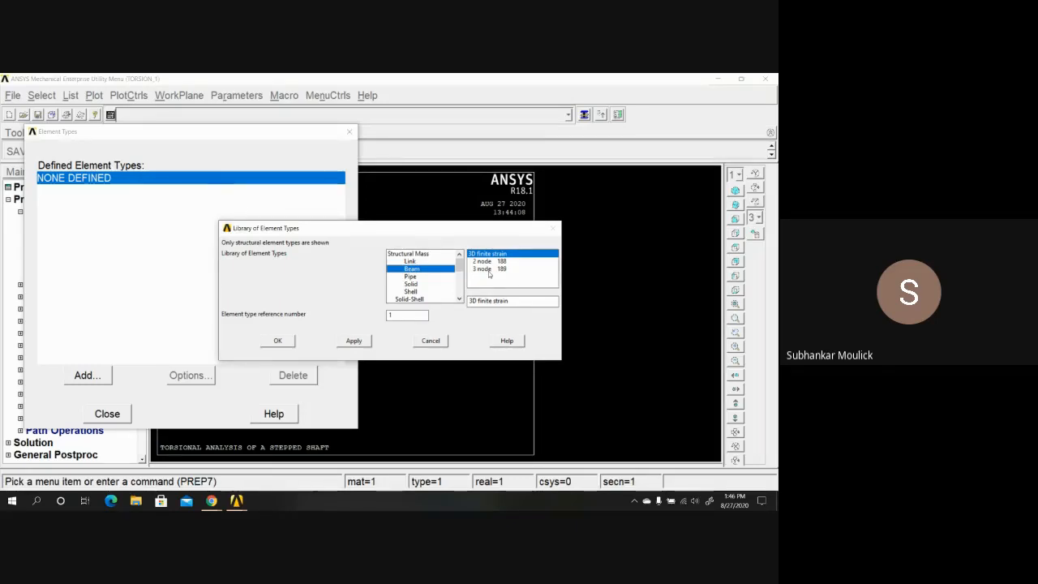
pyautogui.click(488, 261)
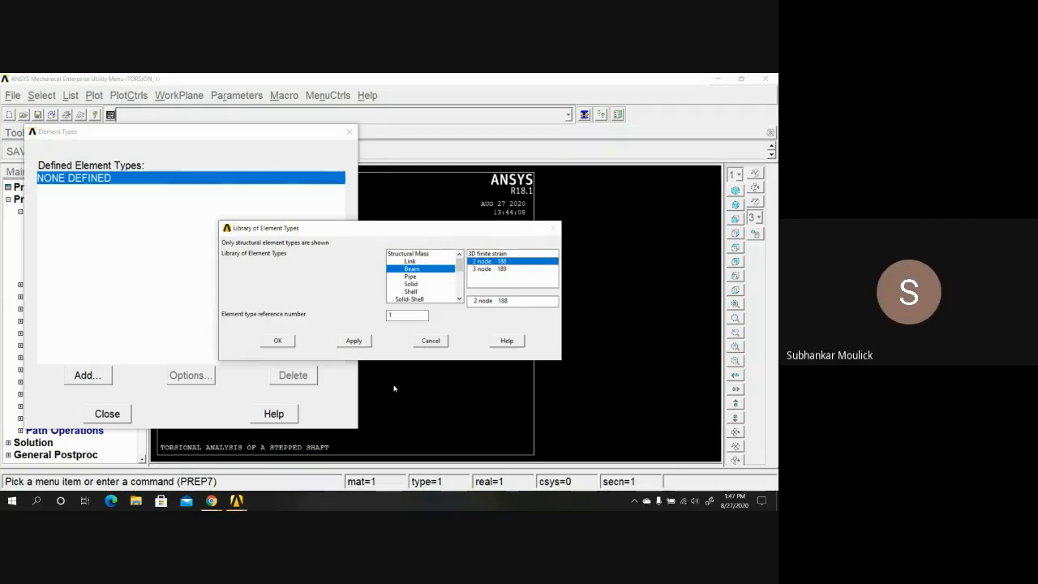
pyautogui.click(272, 341)
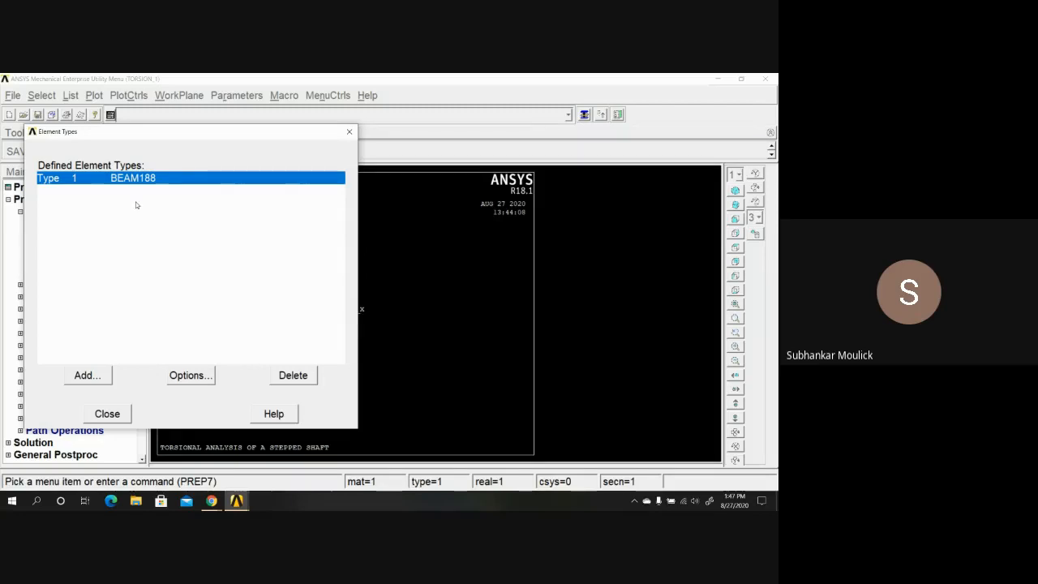
pyautogui.click(107, 413)
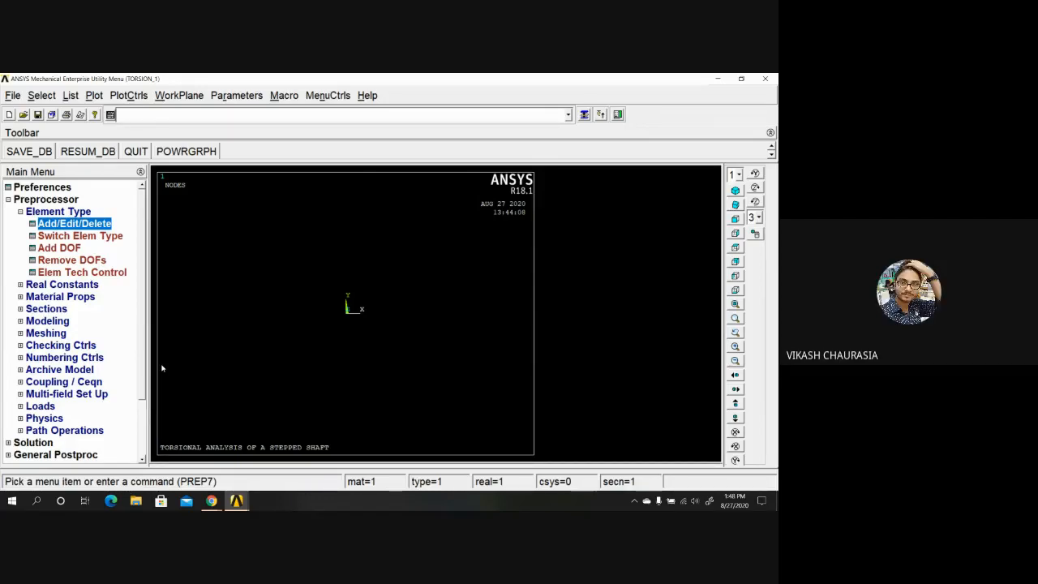
pyautogui.click(20, 212)
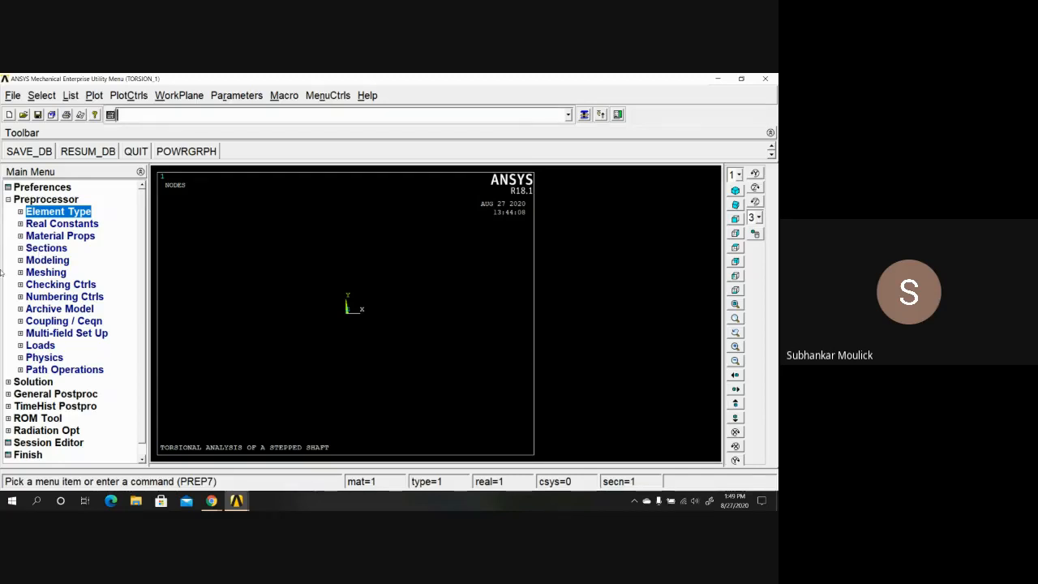
# - Try to add a real constant set for the BEAM188 element type
pyautogui.click(85, 225)
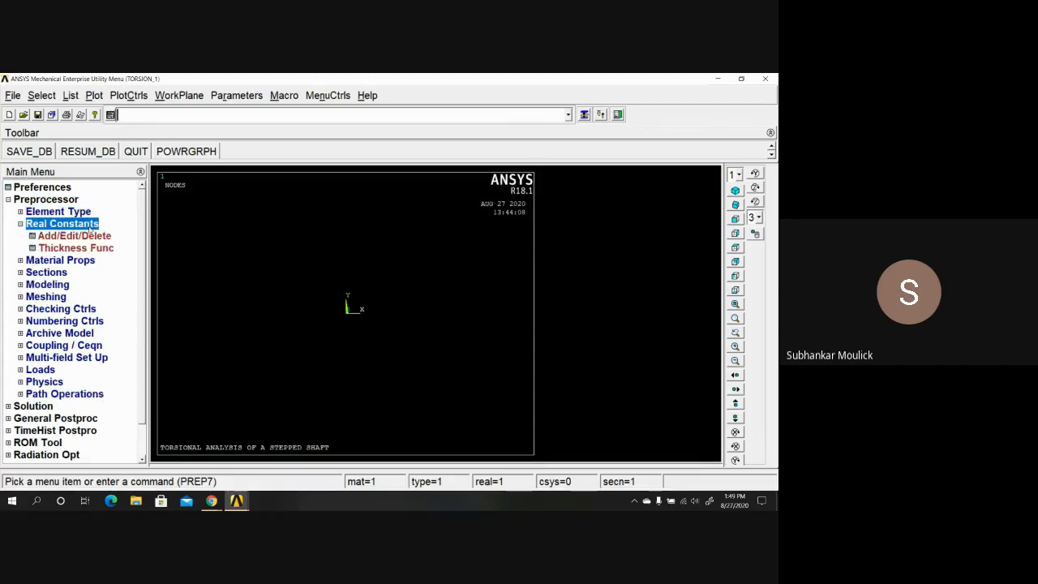
pyautogui.click(92, 235)
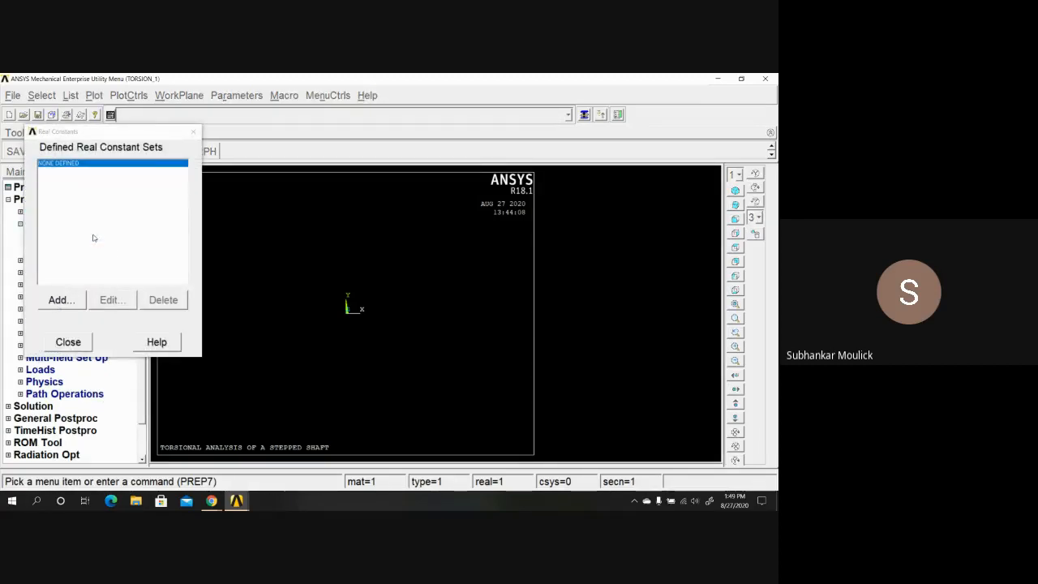
pyautogui.click(61, 300)
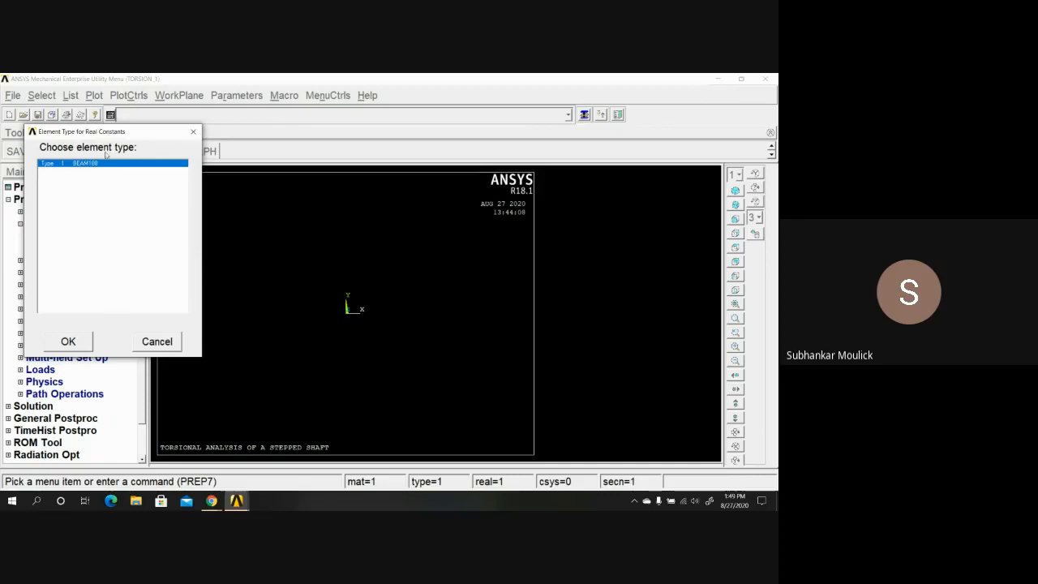
pyautogui.click(68, 341)
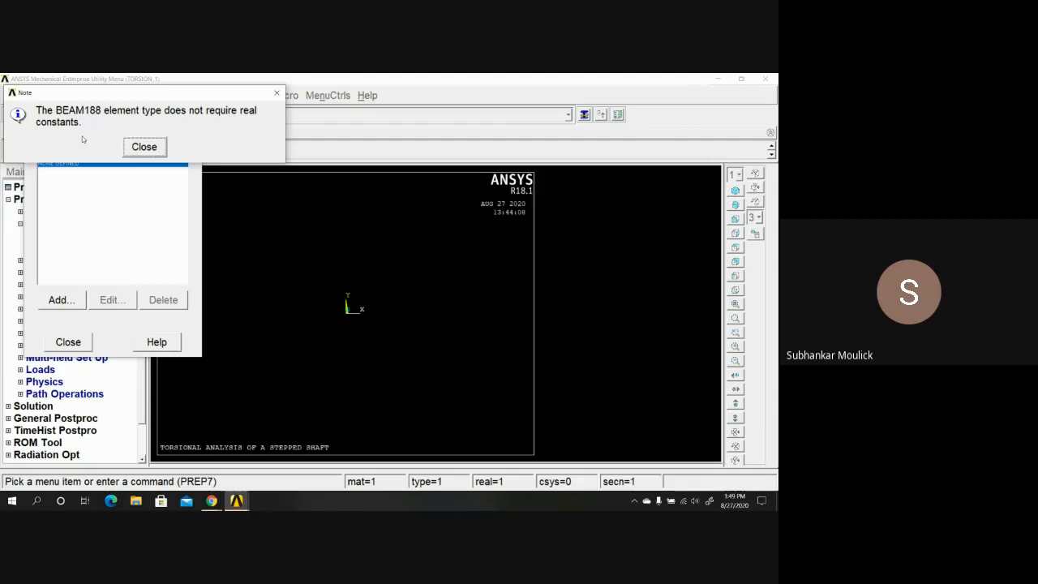
pyautogui.click(143, 147)
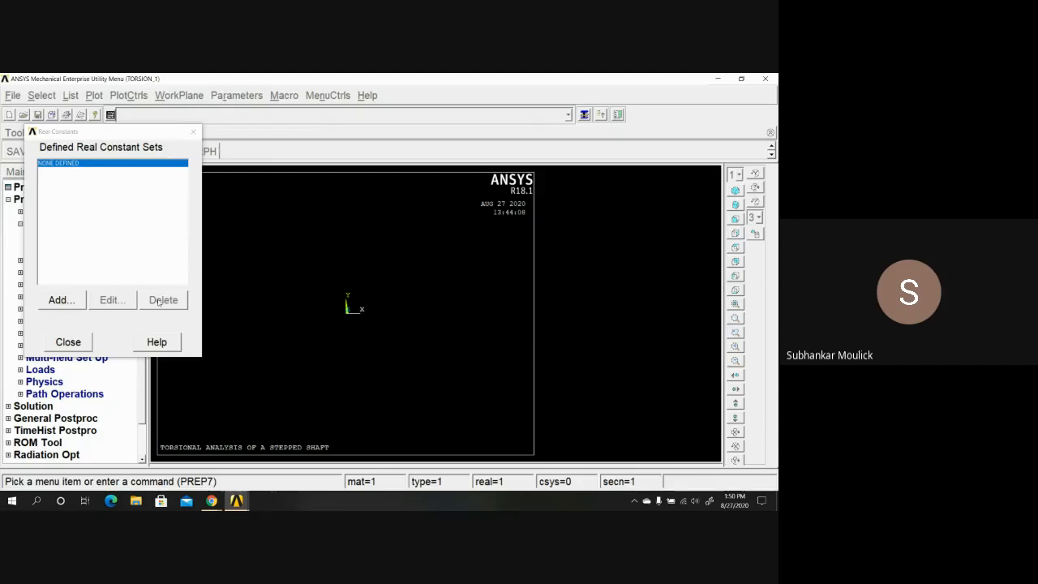
pyautogui.click(80, 346)
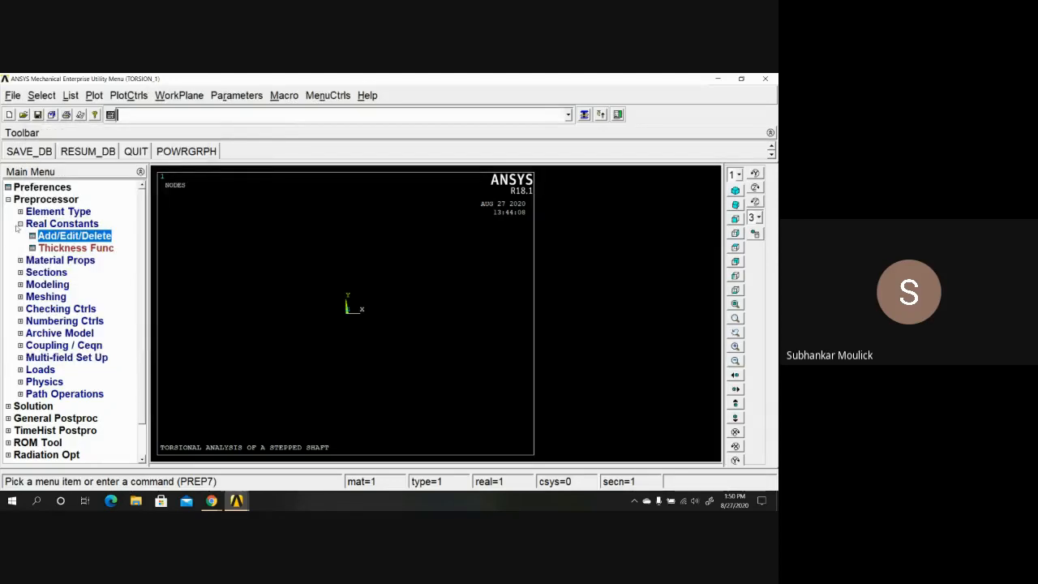
pyautogui.click(21, 223)
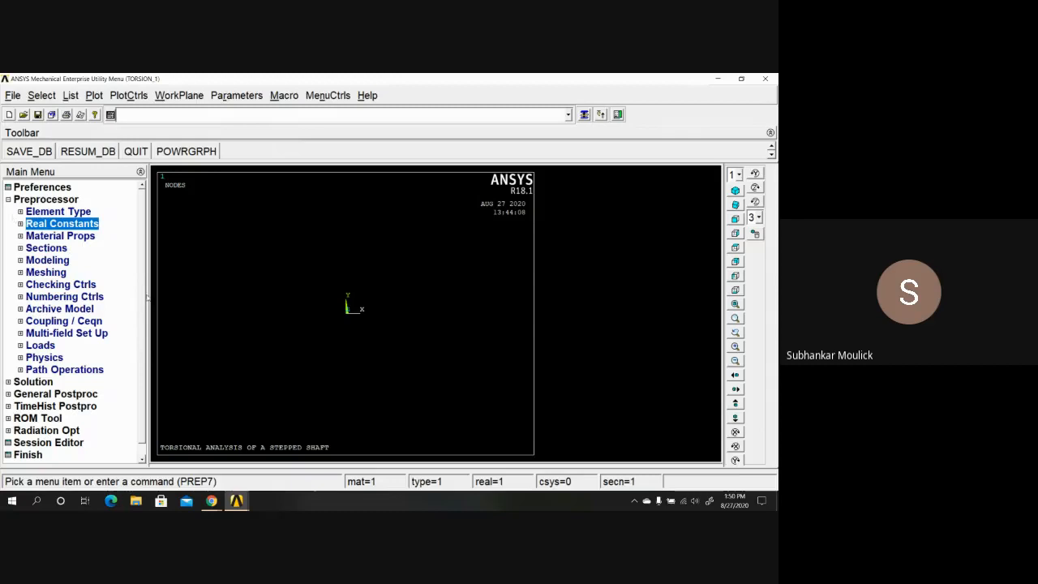
pyautogui.click(8, 199)
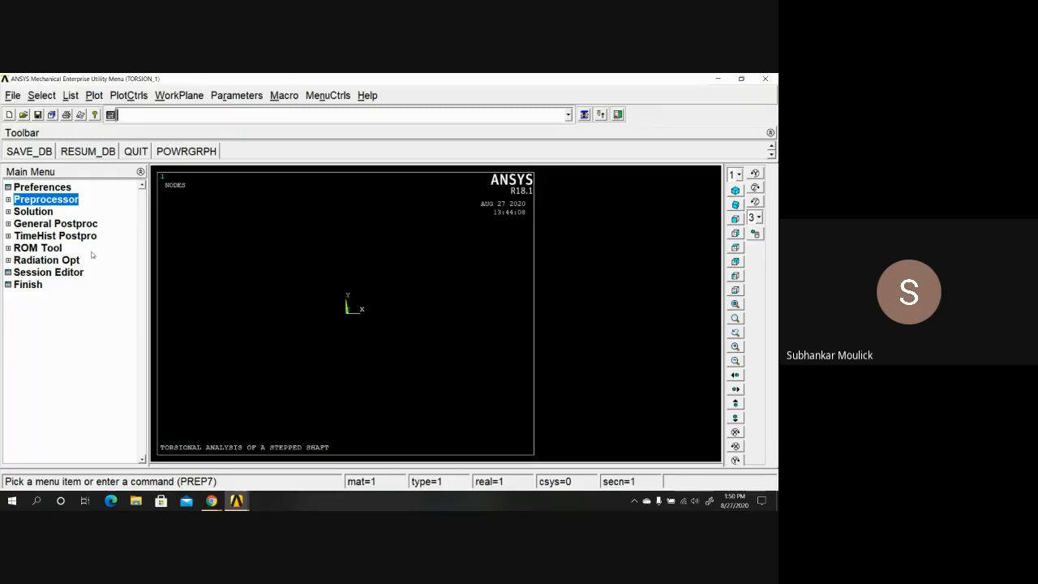
# - Define a structural linear elastic isotropic model for material number 1 with EX 7E4 and PRXY 033
pyautogui.click(42, 201)
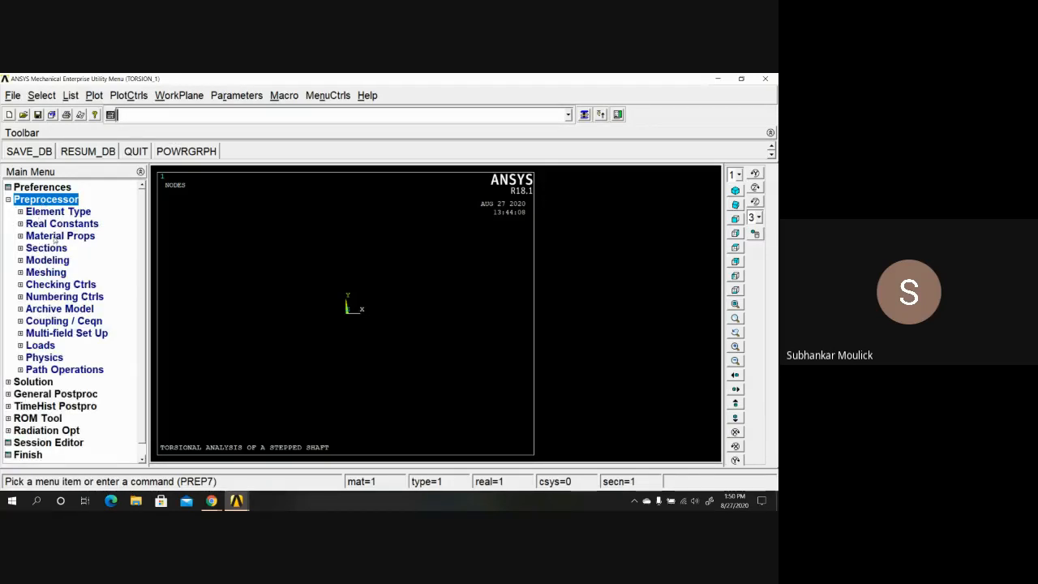
pyautogui.click(55, 236)
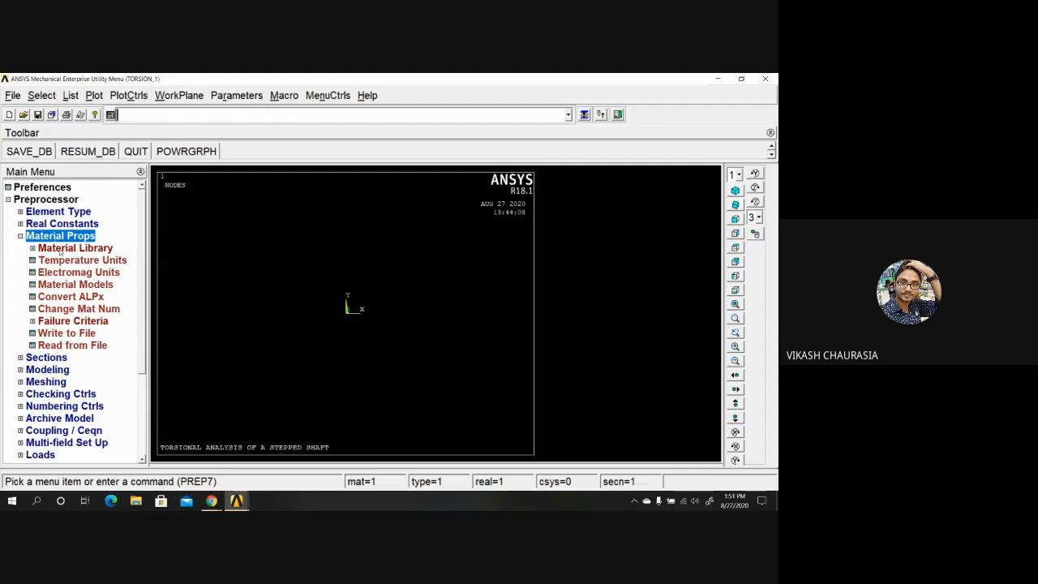
pyautogui.click(65, 286)
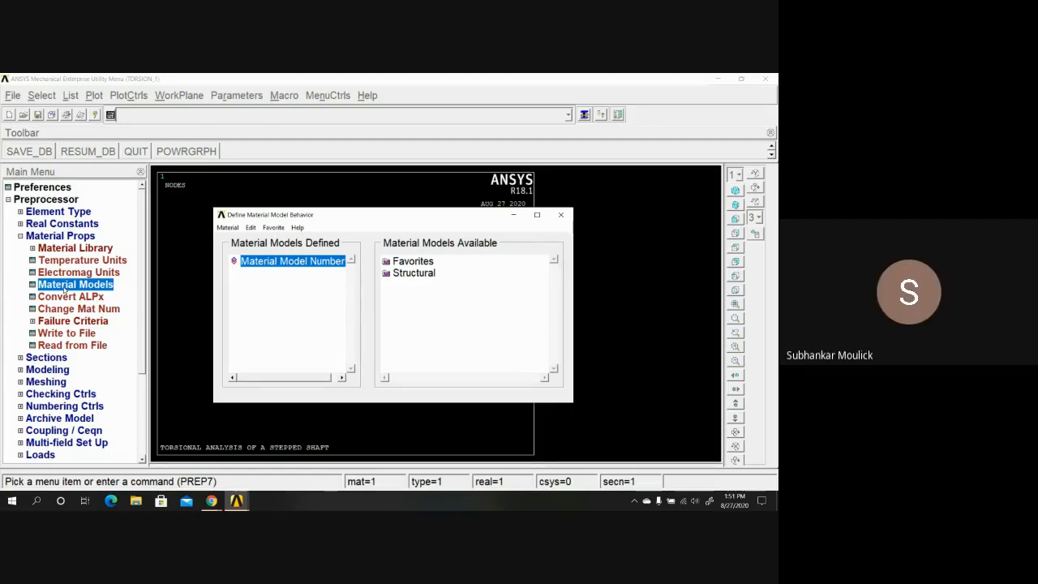
pyautogui.doubleClick(415, 274)
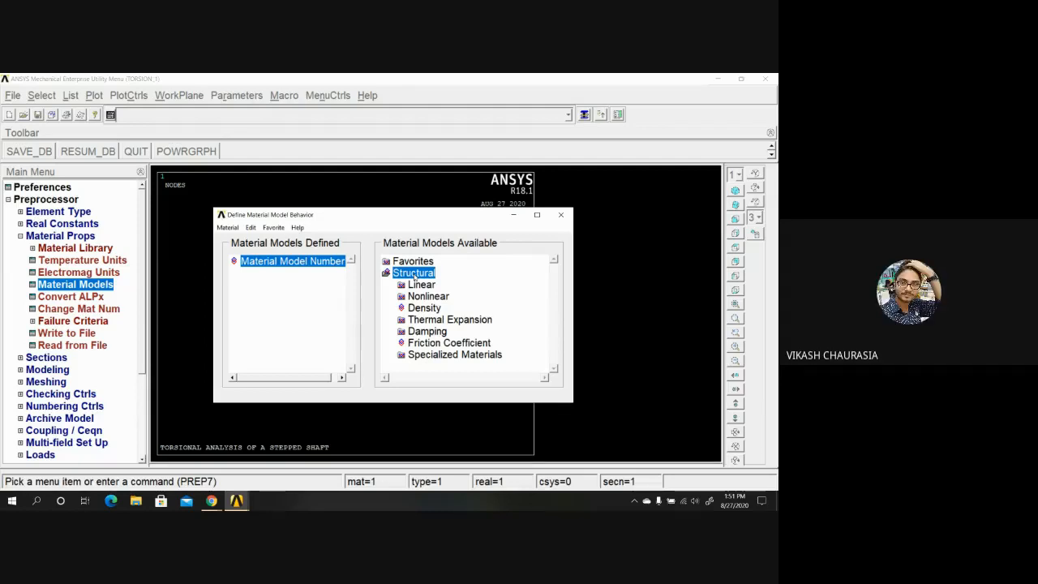
pyautogui.doubleClick(423, 287)
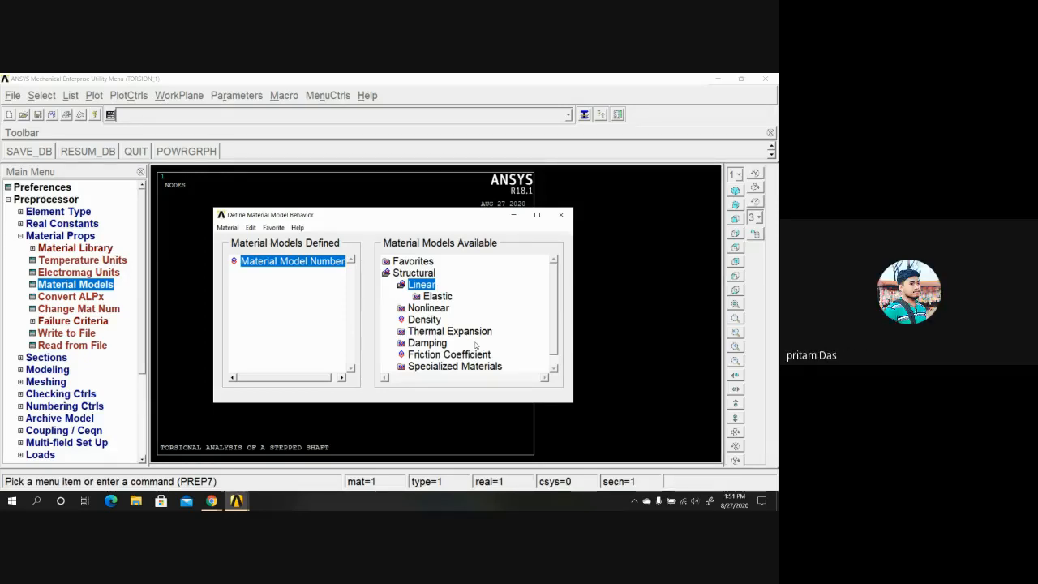
pyautogui.doubleClick(438, 295)
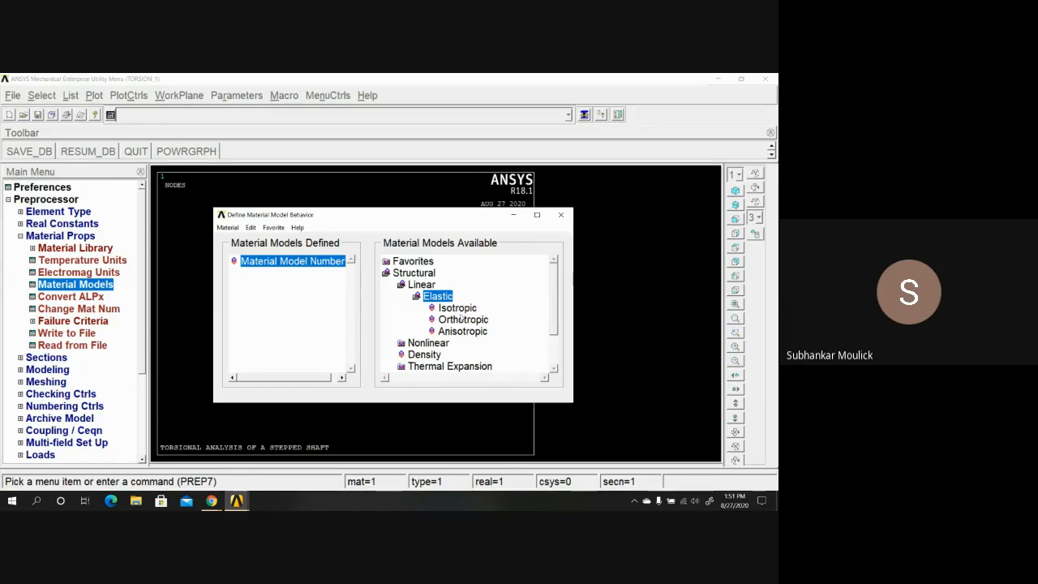
pyautogui.doubleClick(461, 308)
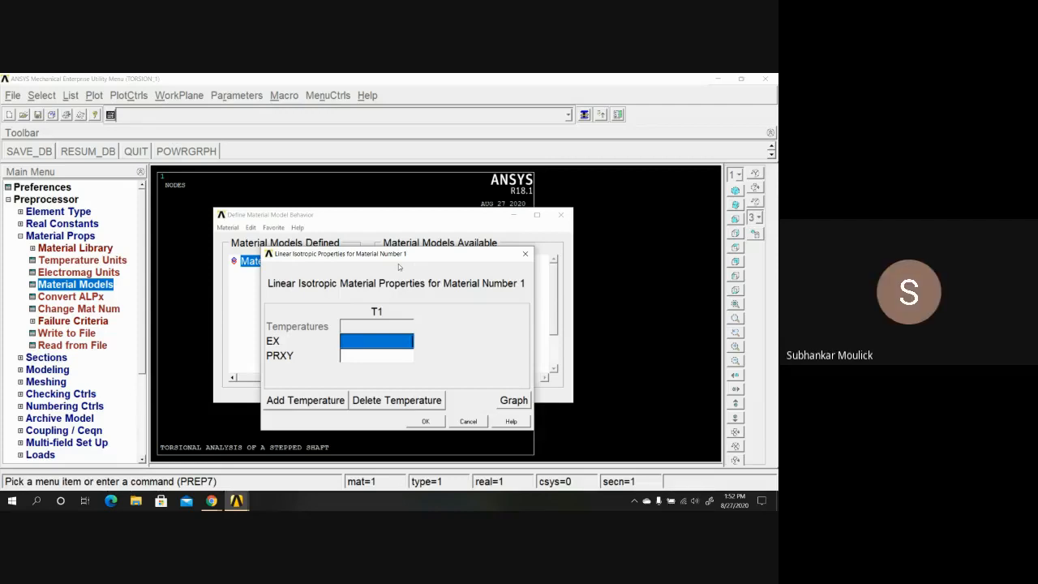
pyautogui.write('7')
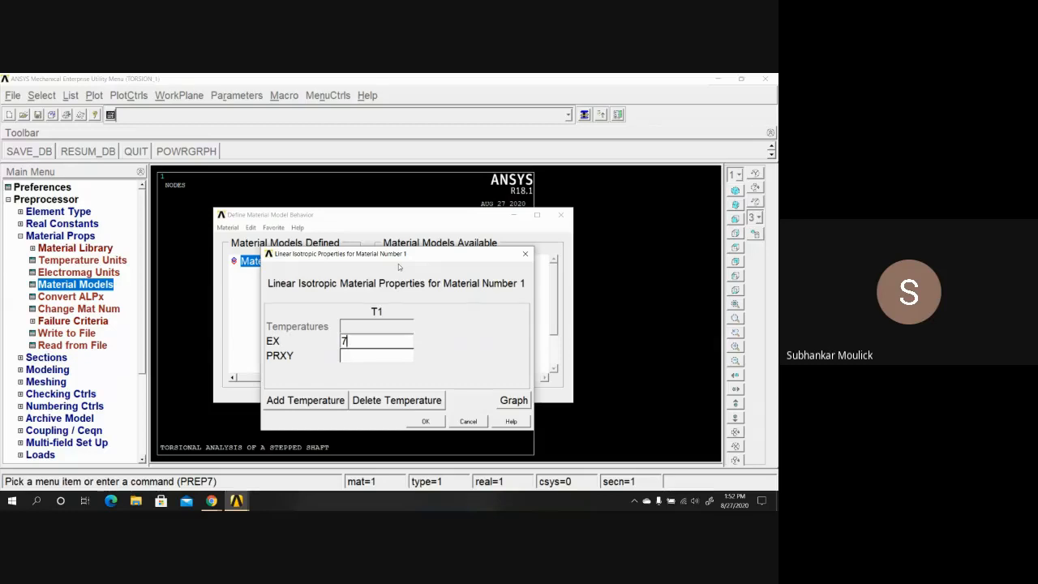
pyautogui.write('E')
pyautogui.write('4')
pyautogui.click(355, 359)
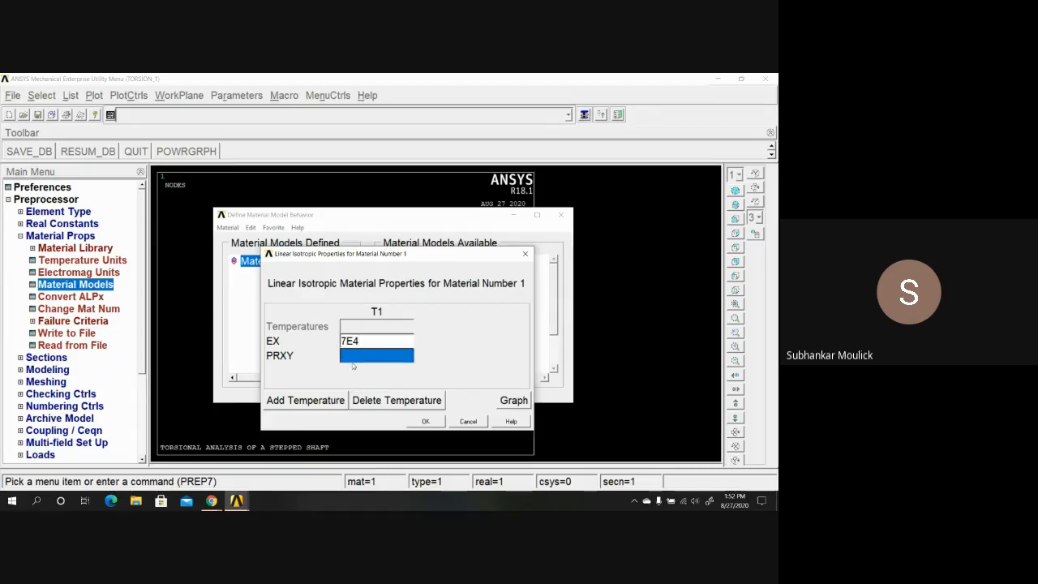
pyautogui.write('033')
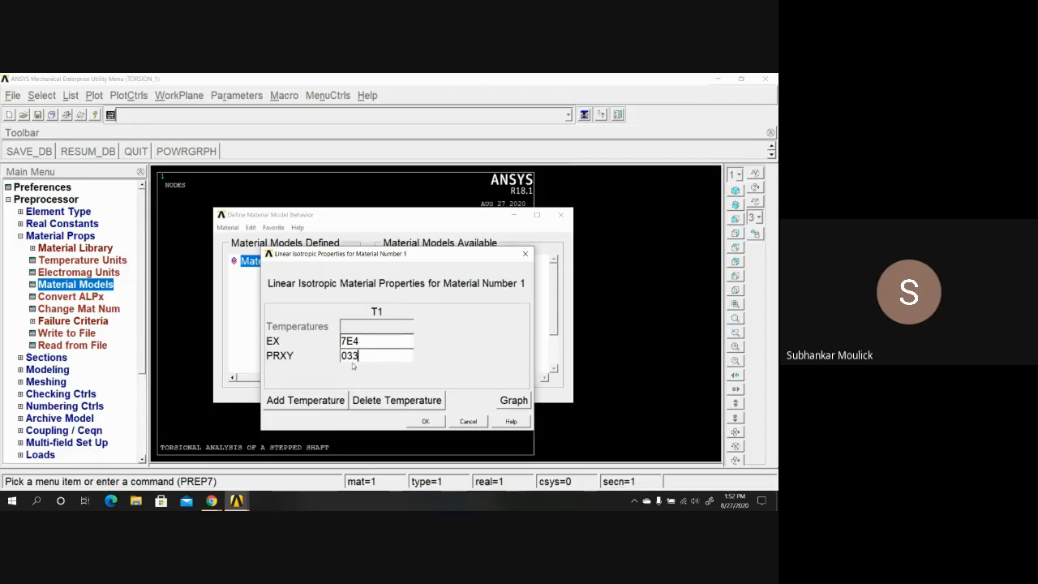
pyautogui.click(425, 422)
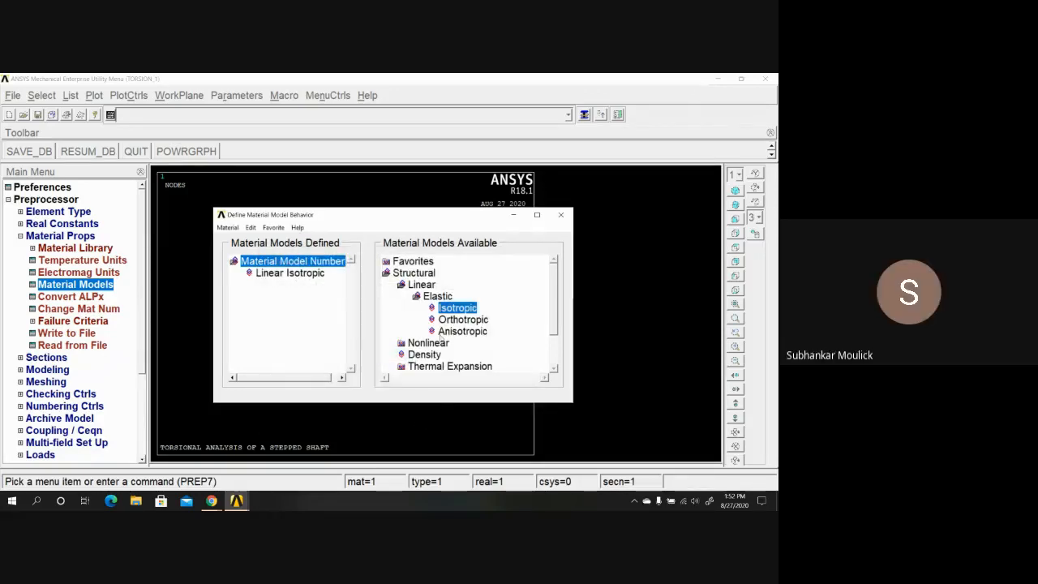
# - Correct the PRXY value of material 1's linear isotropic model to 0.33
pyautogui.doubleClick(456, 308)
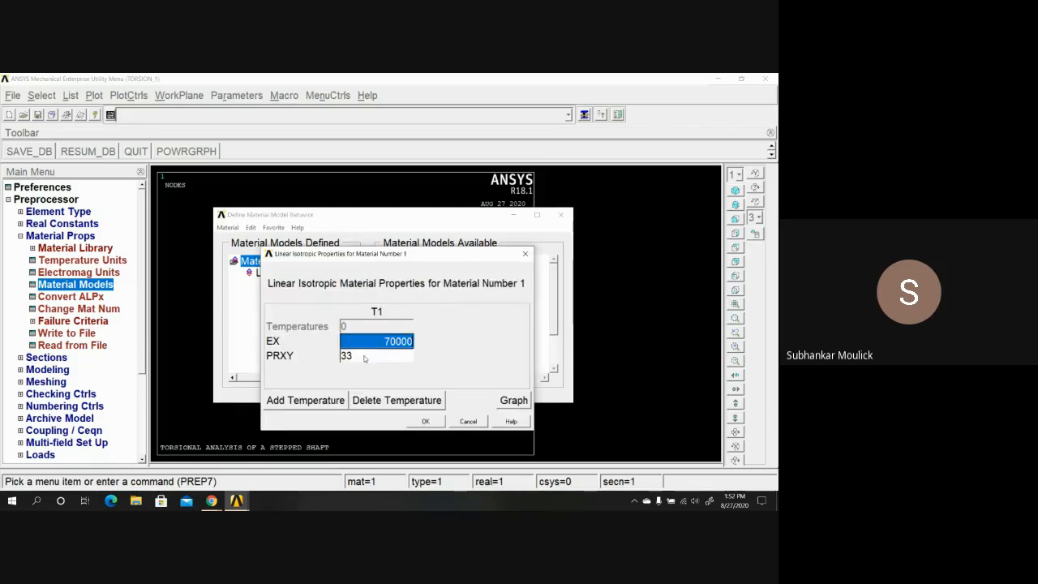
pyautogui.doubleClick(361, 358)
pyautogui.press('BackSpace')
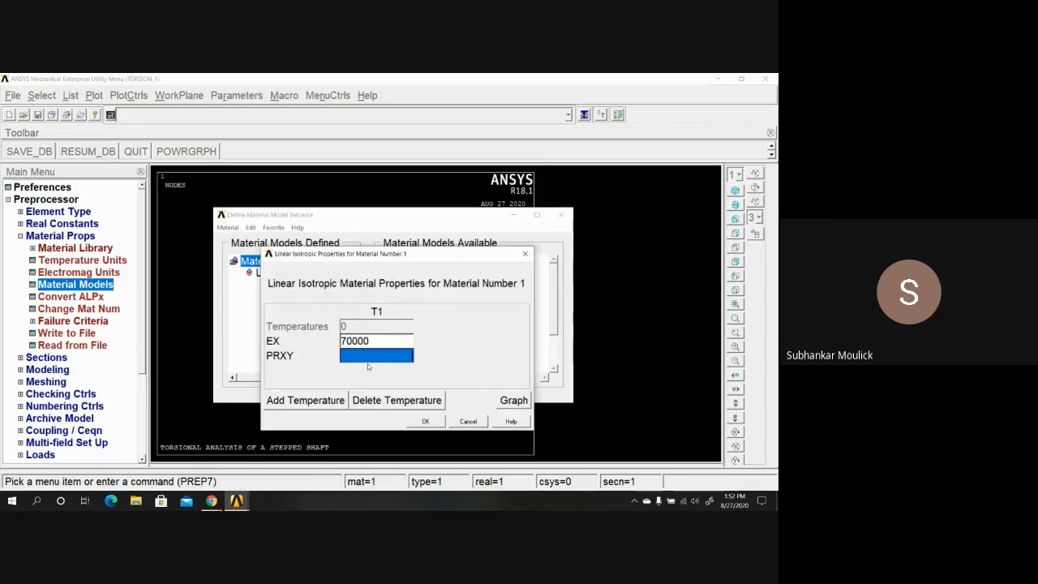
pyautogui.write('0.33')
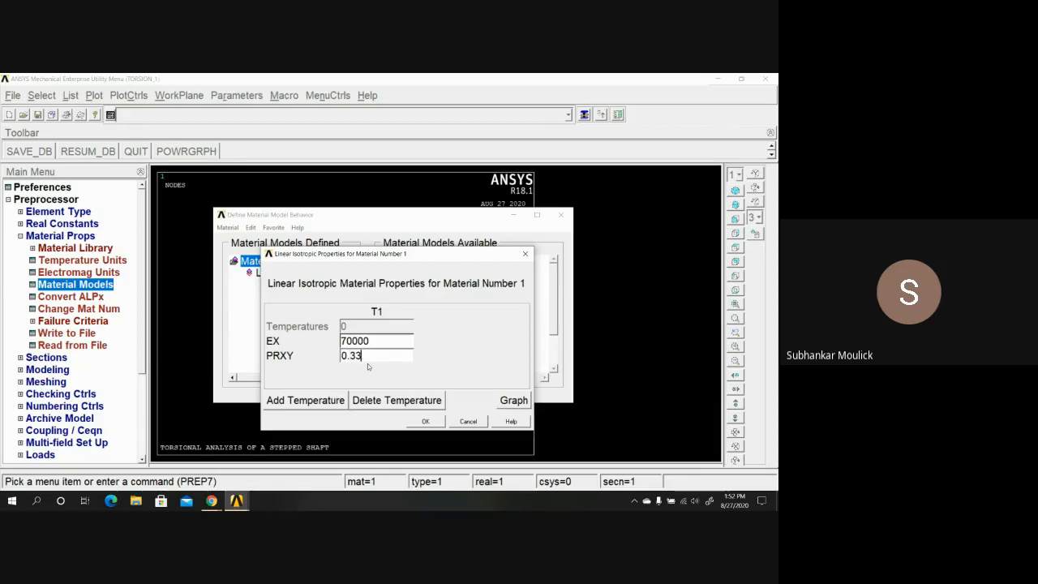
pyautogui.click(425, 421)
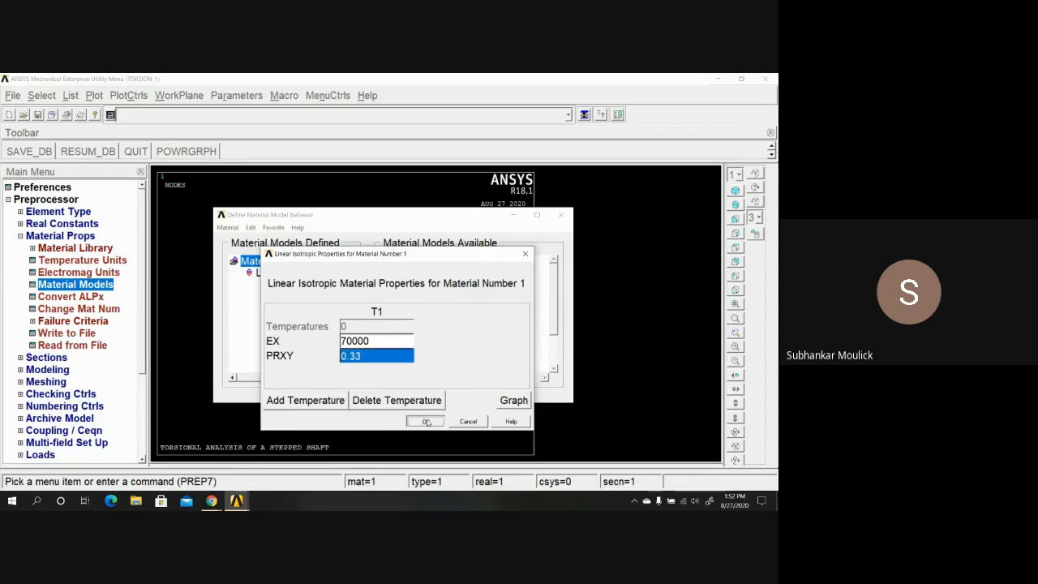
# - Close the material model definition and open the Beam Tool for common beam sections
pyautogui.click(560, 214)
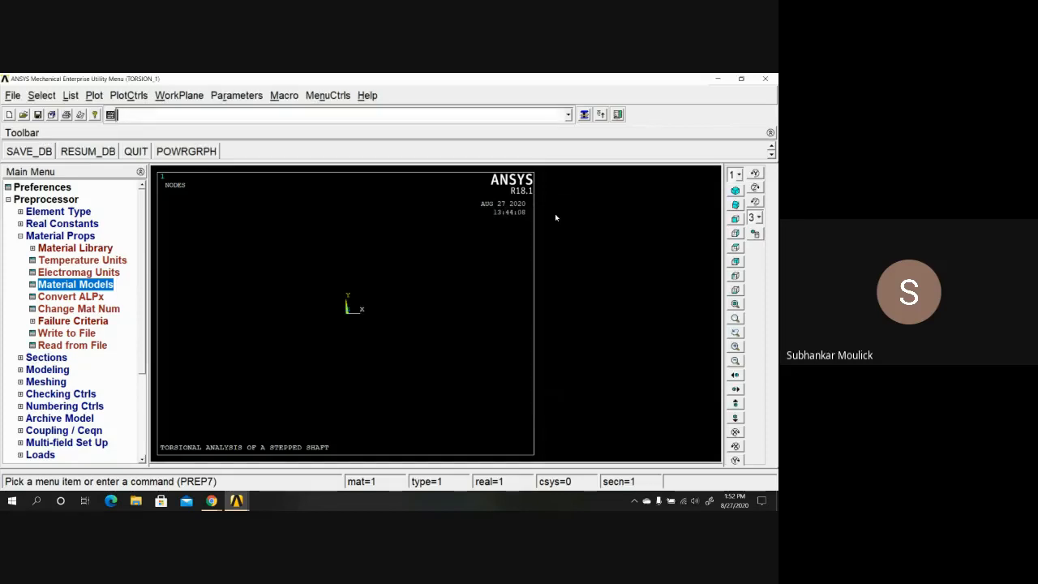
pyautogui.click(20, 236)
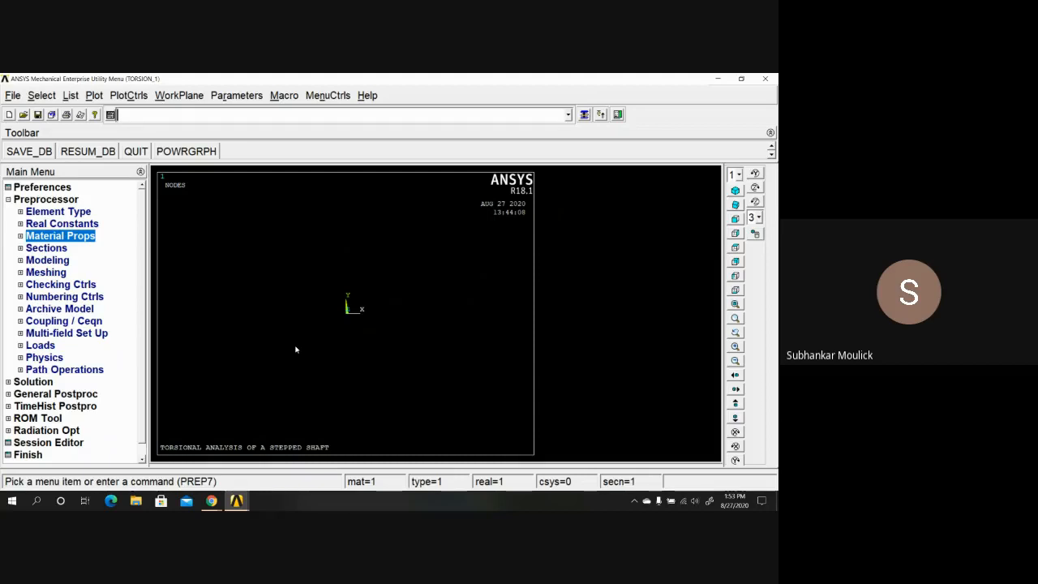
pyautogui.click(41, 249)
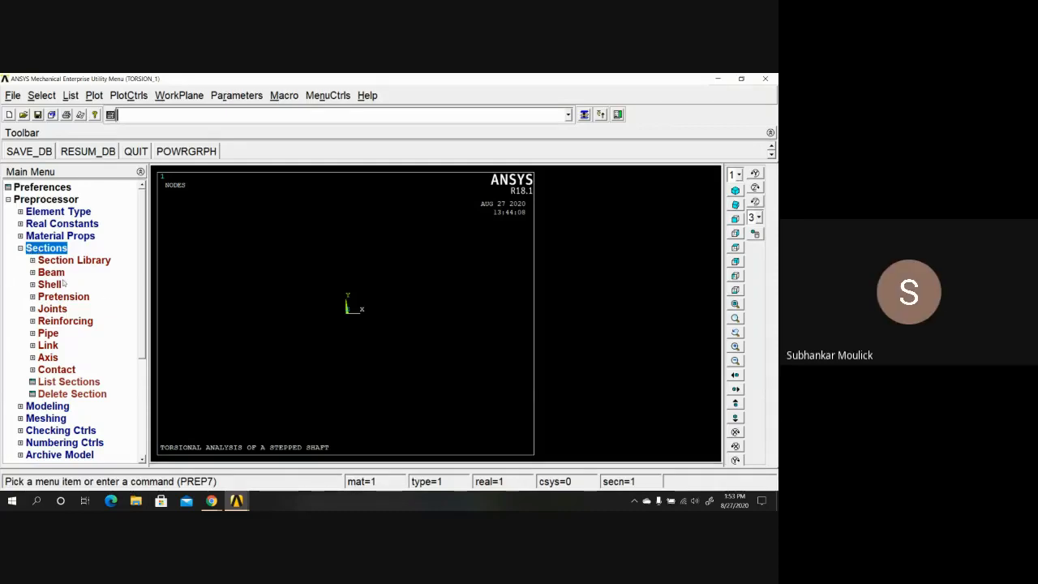
pyautogui.click(59, 274)
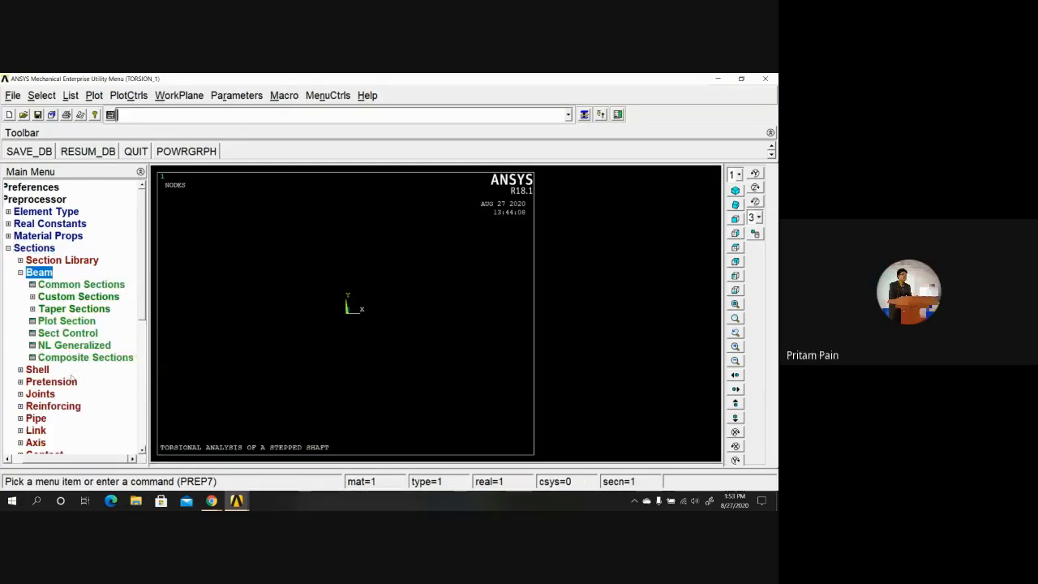
pyautogui.click(64, 286)
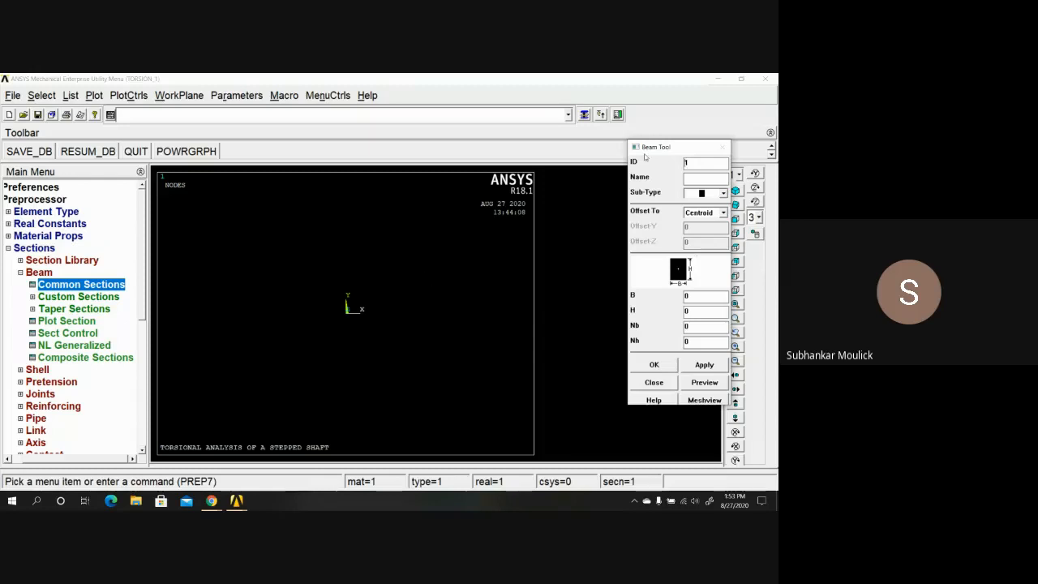
pyautogui.moveTo(652, 149); pyautogui.dragTo(610, 154)
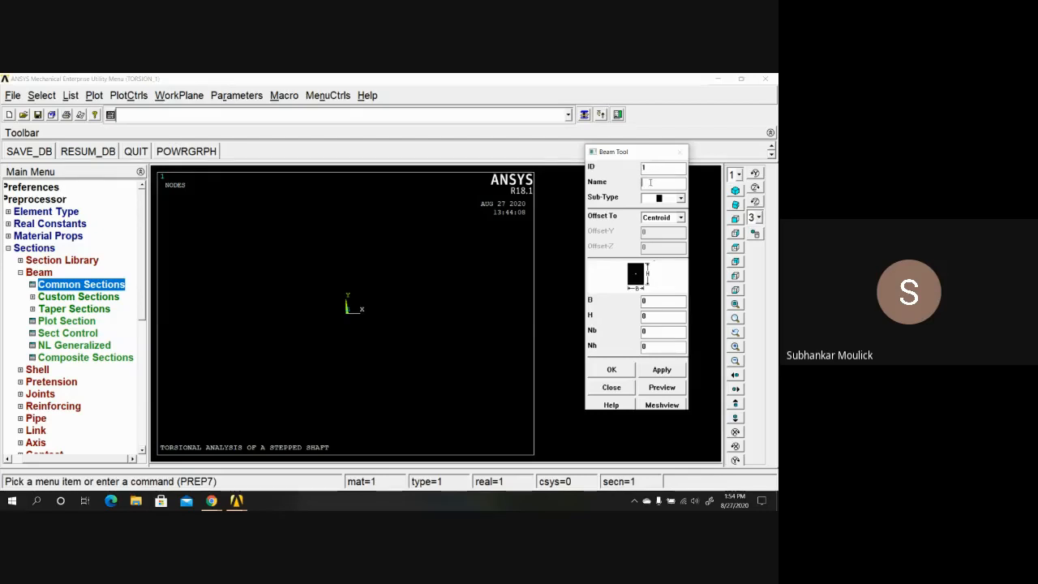
# - Name beam section 1 "CROSS SECTION -1"
pyautogui.write('C')
pyautogui.write('IR')
pyautogui.press('BackSpace')
pyautogui.press('BackSpace')
pyautogui.write('POSS SECT')
pyautogui.write('ION -')
pyautogui.write('1')
# - Set beam section 1 to the solid circular sub-type with a radius R of 50 and apply it
pyautogui.click(680, 198)
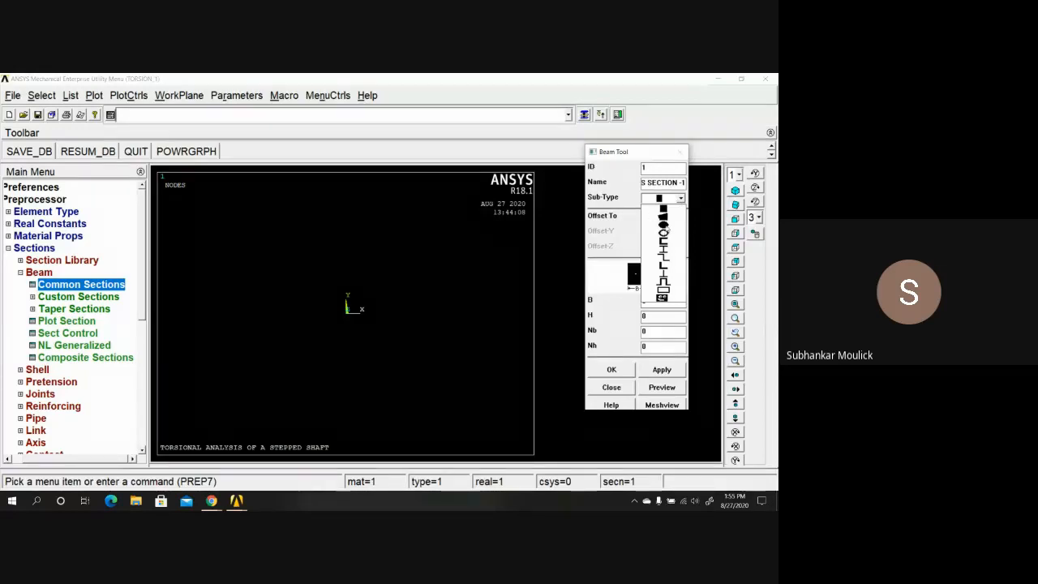
pyautogui.click(662, 223)
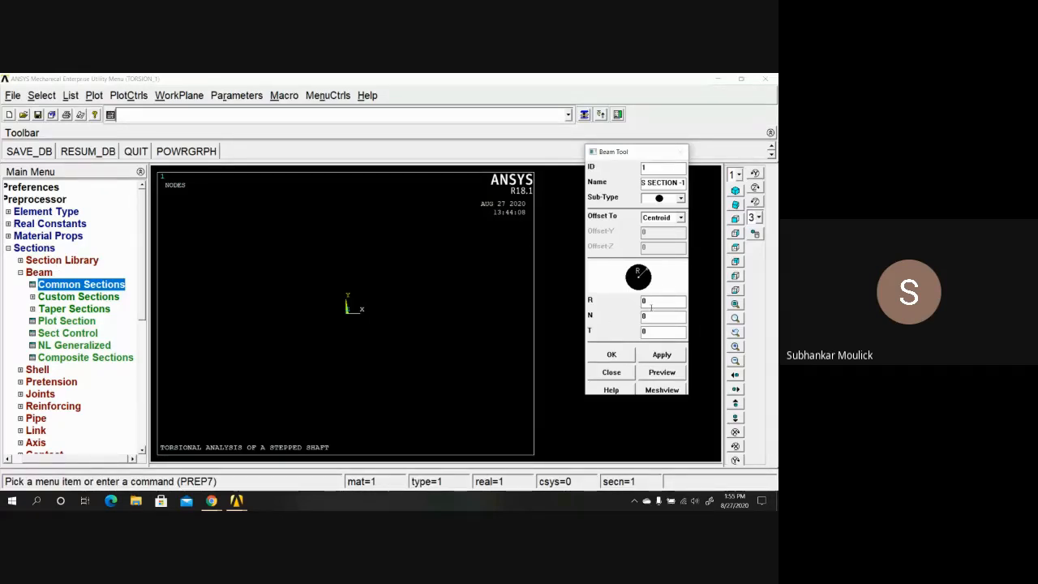
pyautogui.doubleClick(649, 302)
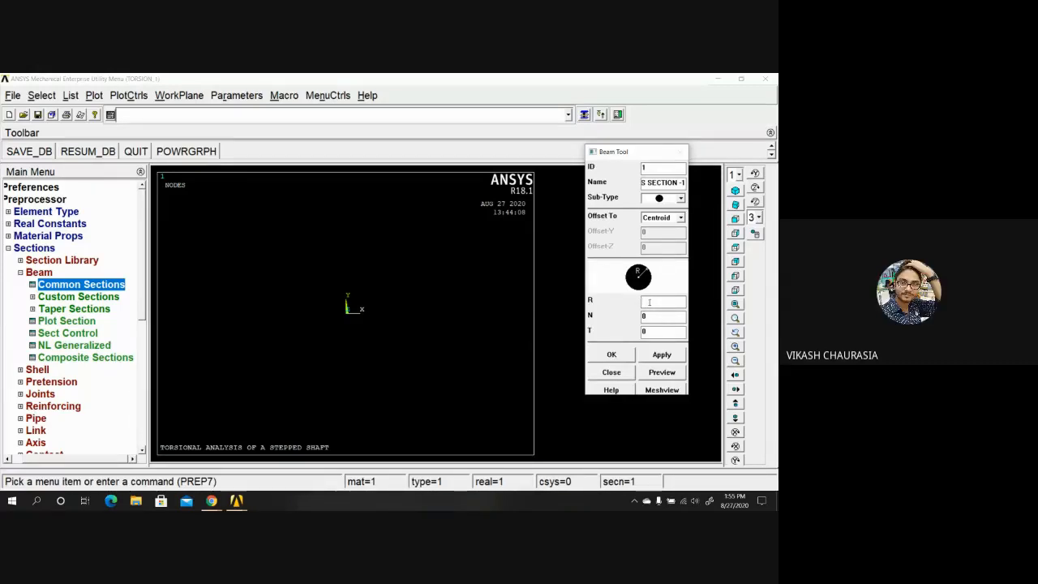
pyautogui.press('BackSpace')
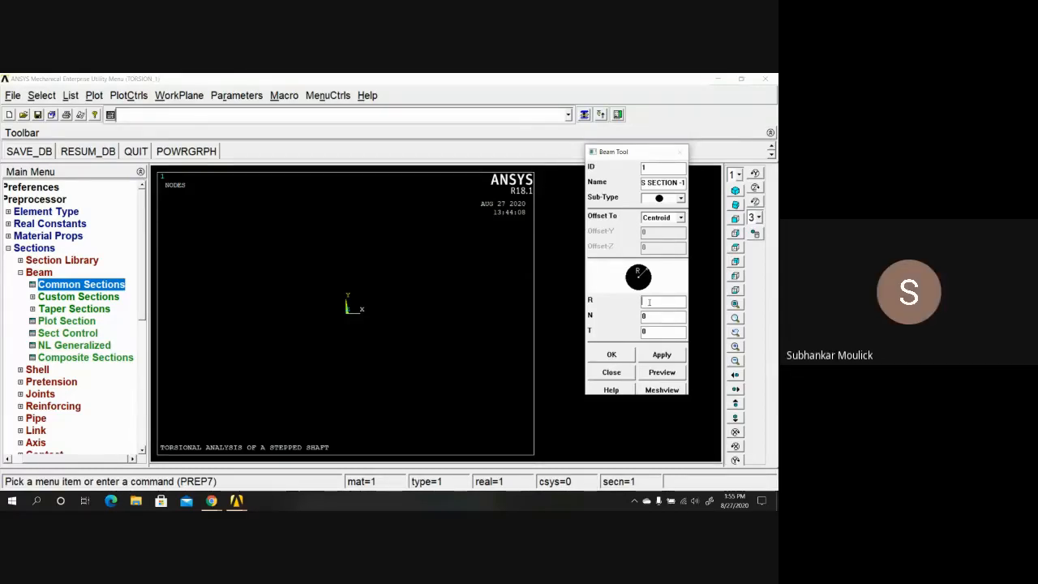
pyautogui.write('50')
pyautogui.click(657, 356)
# - Start a new beam section with ID 2 and name it "CROSS SECTION-2"
pyautogui.click(653, 168)
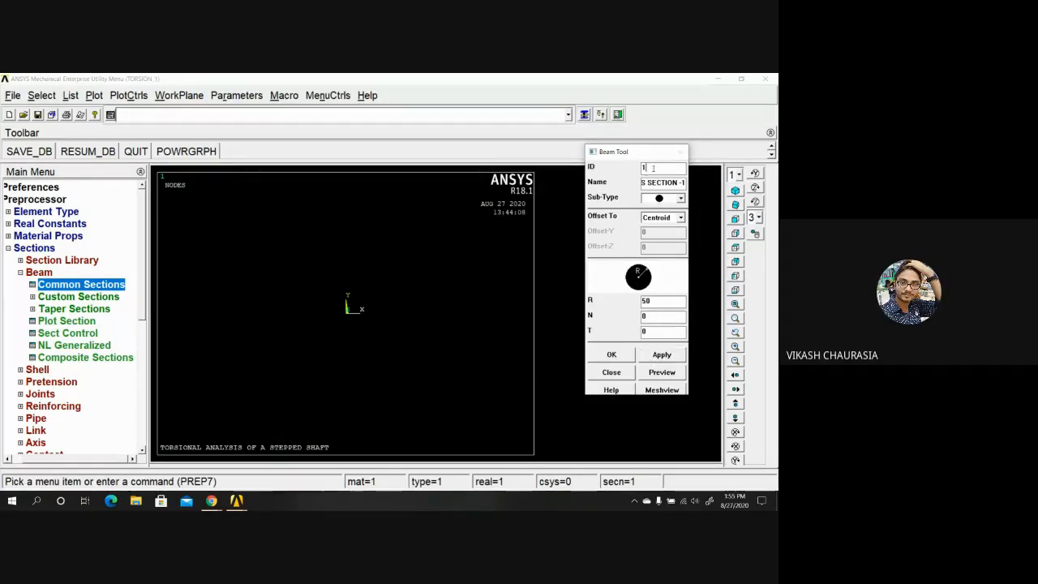
pyautogui.press('BackSpace')
pyautogui.write('2')
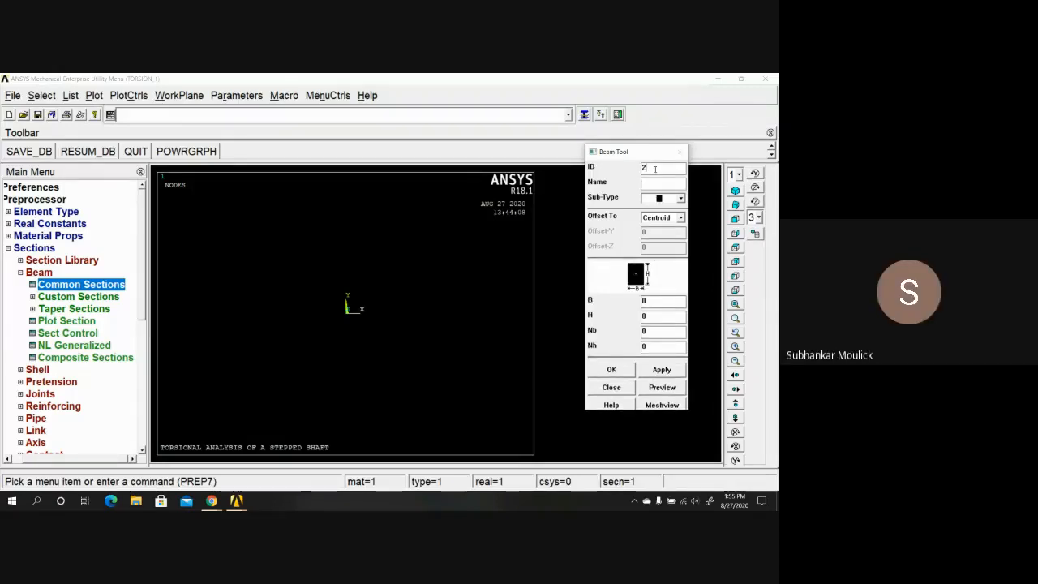
pyautogui.write('CRO')
pyautogui.write('SS SE')
pyautogui.write('ION')
pyautogui.press('BackSpace')
pyautogui.write('-2')
# - Set beam section 2 to the solid circular sub-type with a radius R of 40 and apply it
pyautogui.click(671, 199)
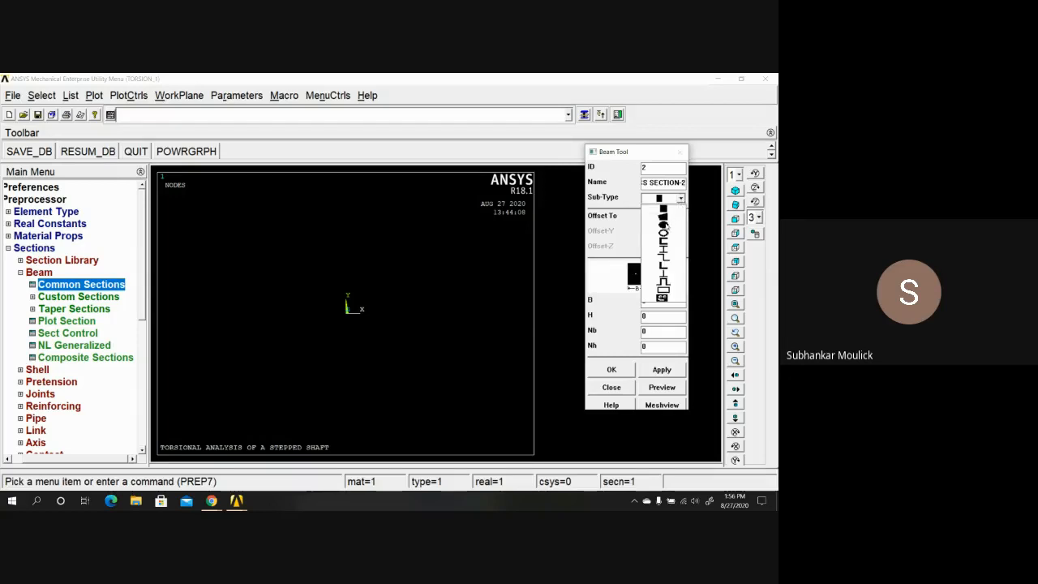
pyautogui.click(663, 227)
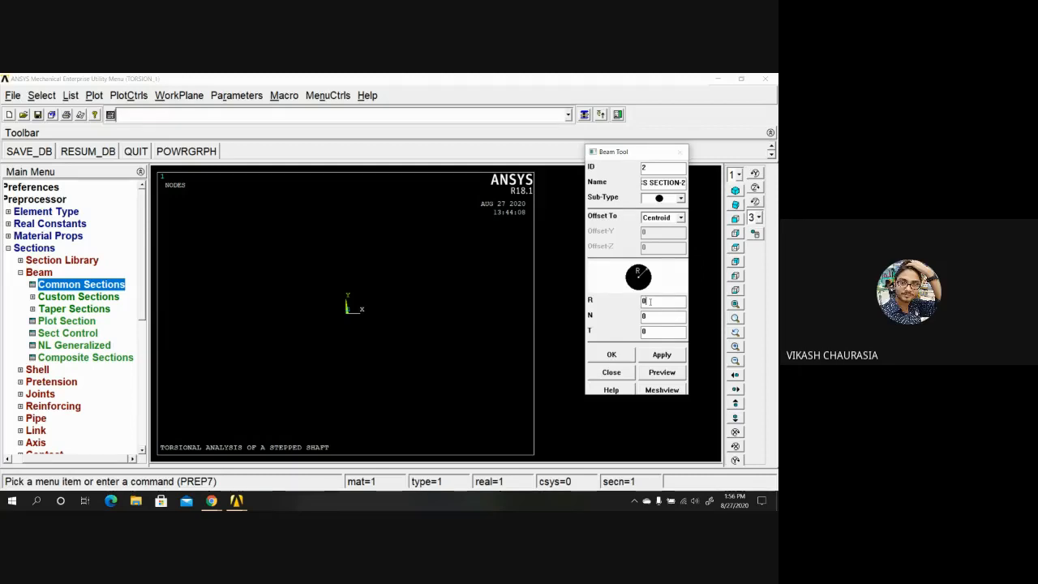
pyautogui.press('BackSpace')
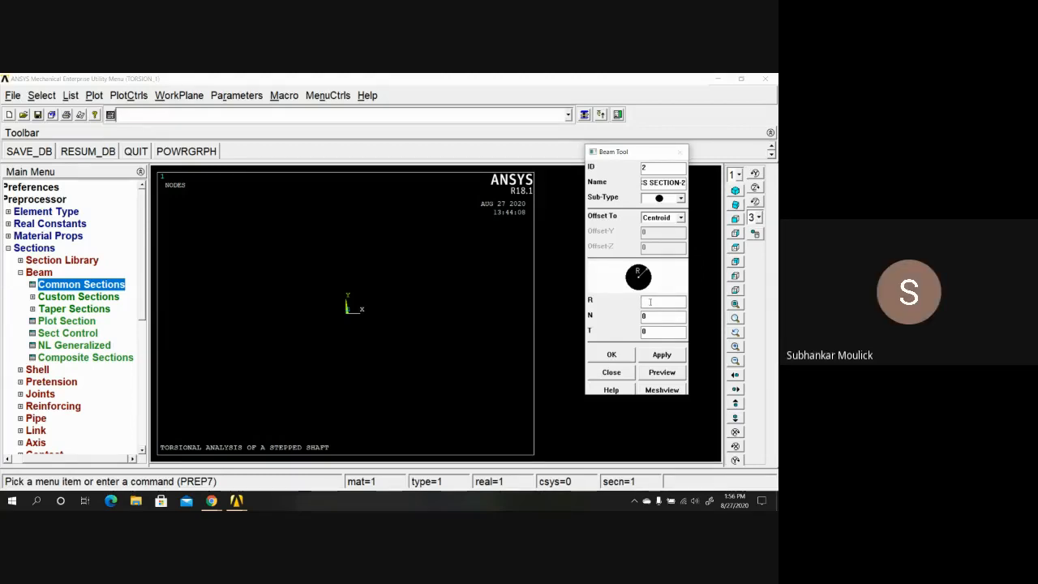
pyautogui.write('40')
pyautogui.click(662, 355)
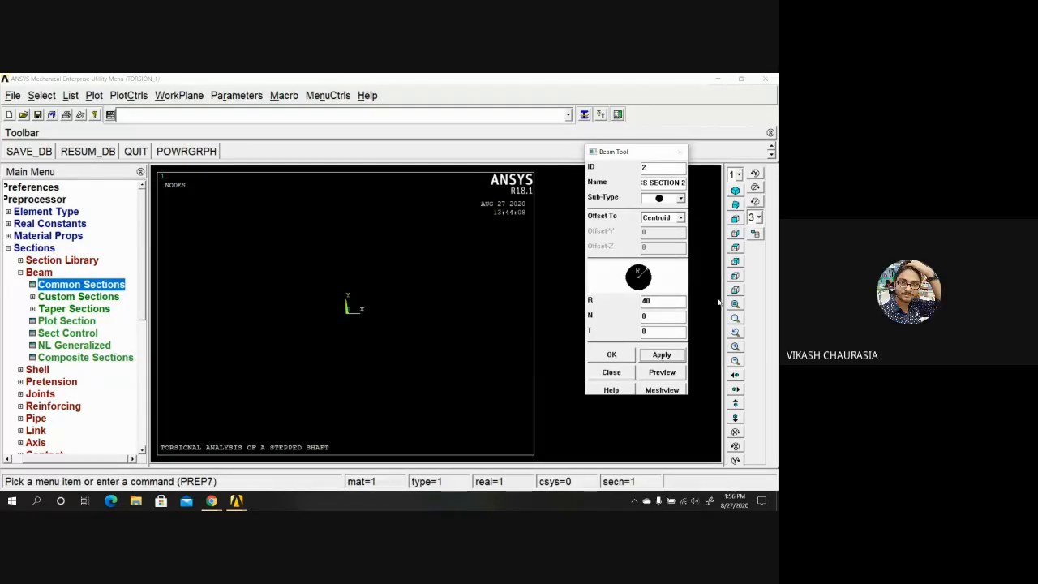
# - Start a new beam section with ID 3 and name it "CROSS SECTION-3"
pyautogui.click(651, 169)
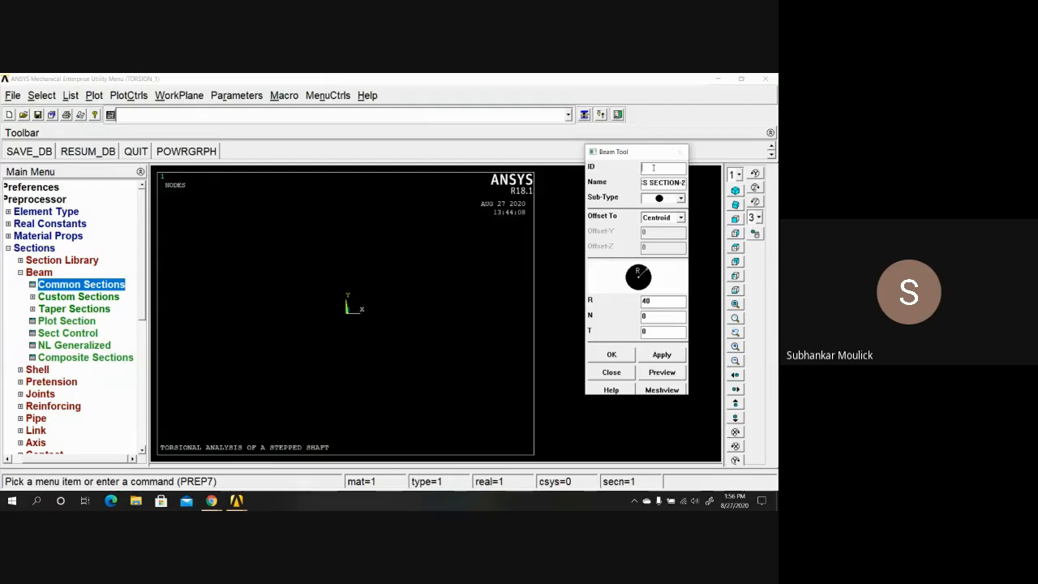
pyautogui.write('3')
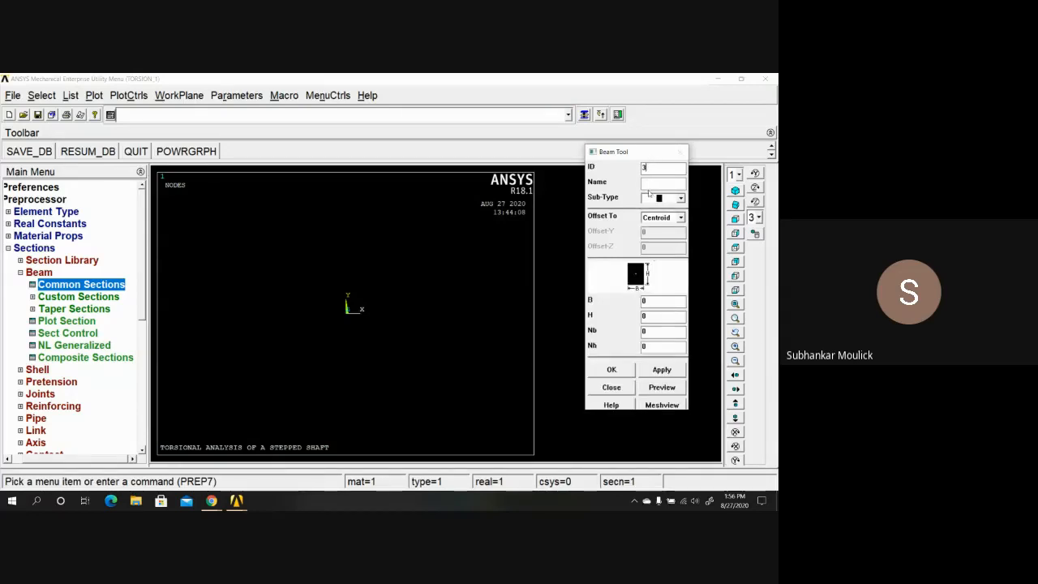
pyautogui.write('CROSS')
pyautogui.write(' SECTION')
pyautogui.write('-')
pyautogui.write('3')
# - Set beam section 3 to the solid circular sub-type with a radius R of 25 and finish the section definitions
pyautogui.click(680, 199)
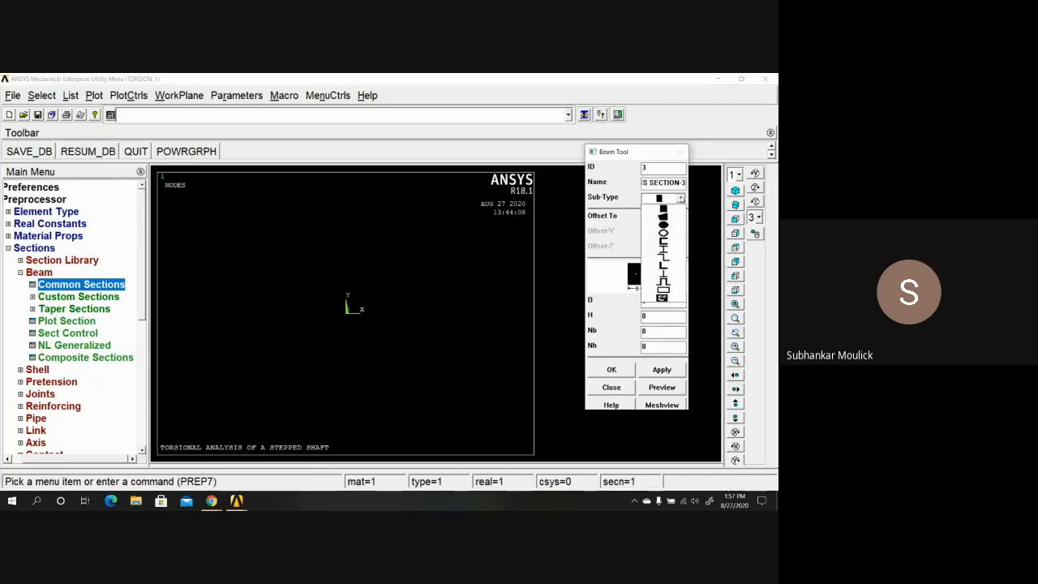
pyautogui.click(665, 225)
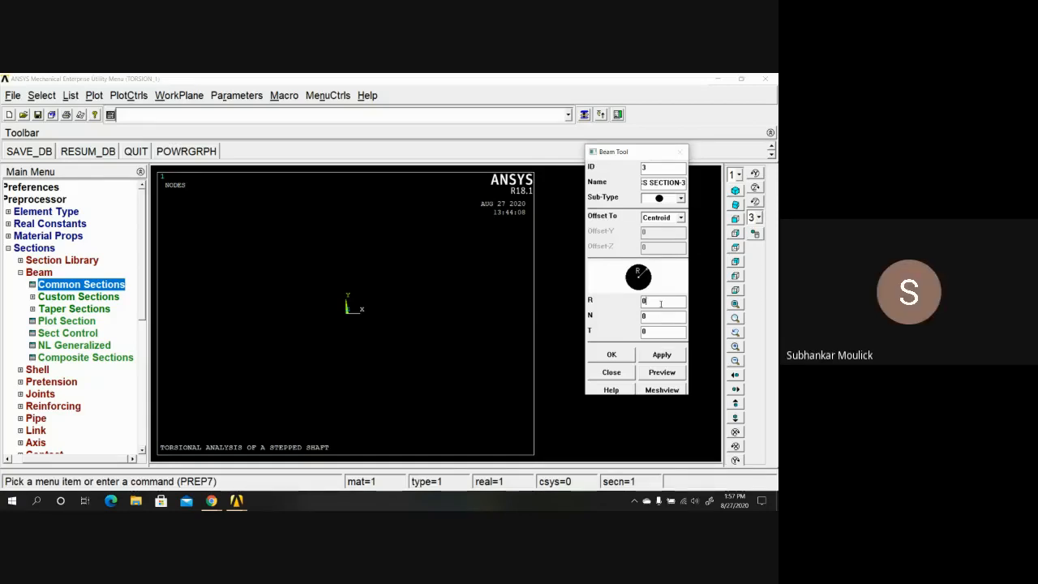
pyautogui.press('BackSpace')
pyautogui.write('25')
pyautogui.click(614, 355)
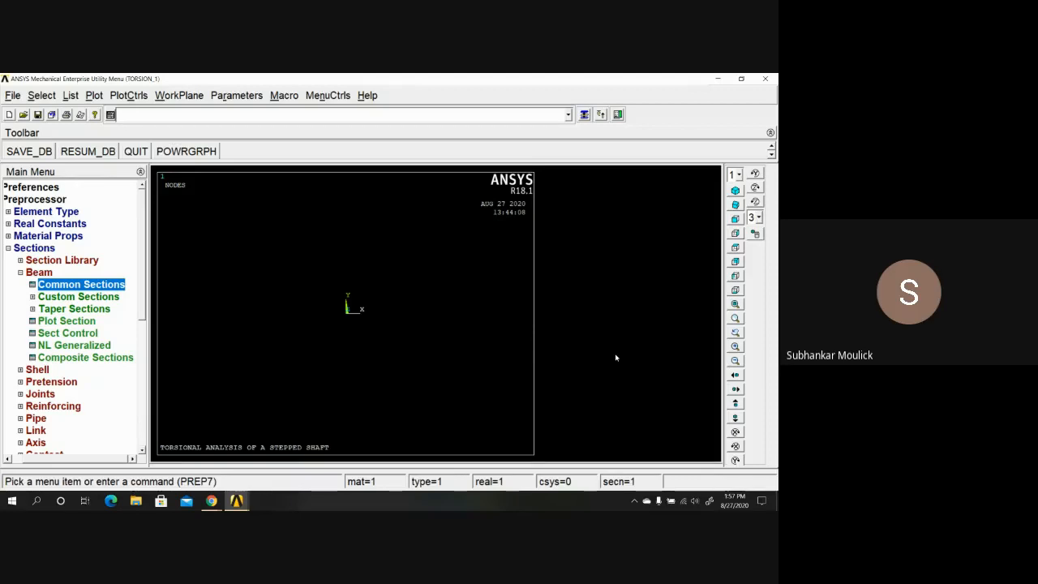
# - Preview the shape and mesh of beam section 1, close the Beam Tool and replot the graphics
pyautogui.click(94, 285)
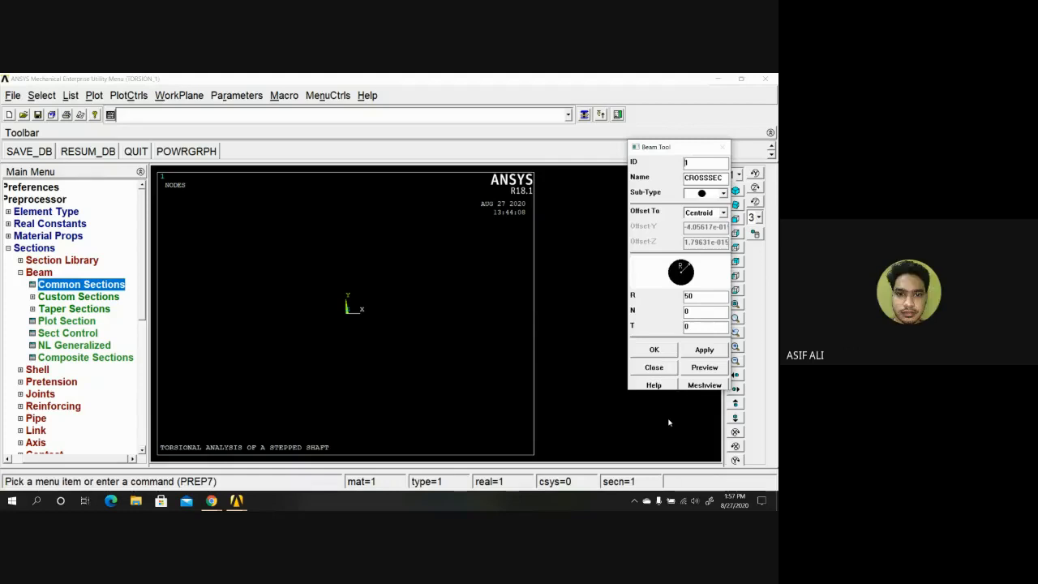
pyautogui.click(704, 368)
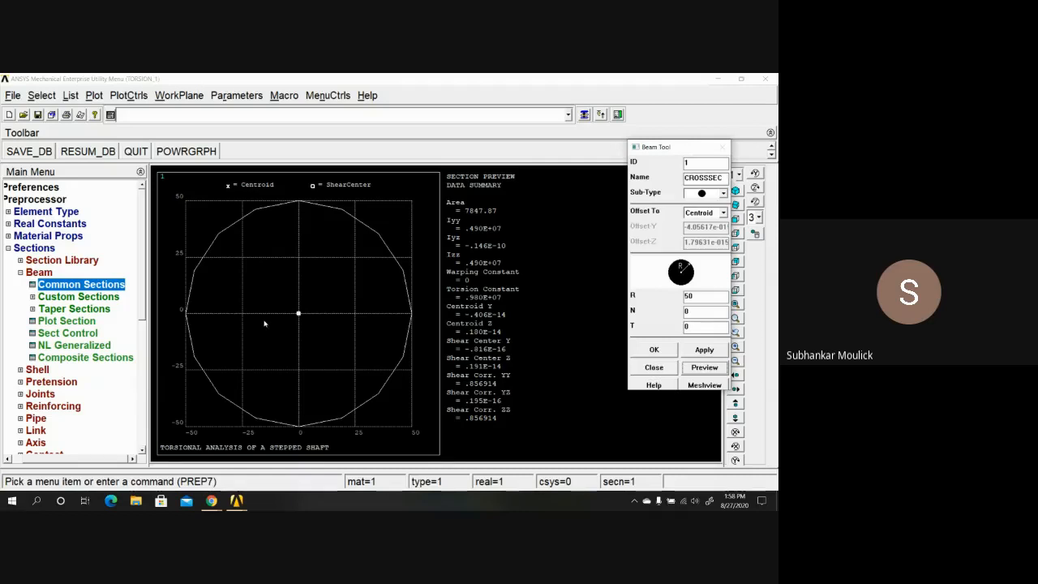
pyautogui.click(704, 385)
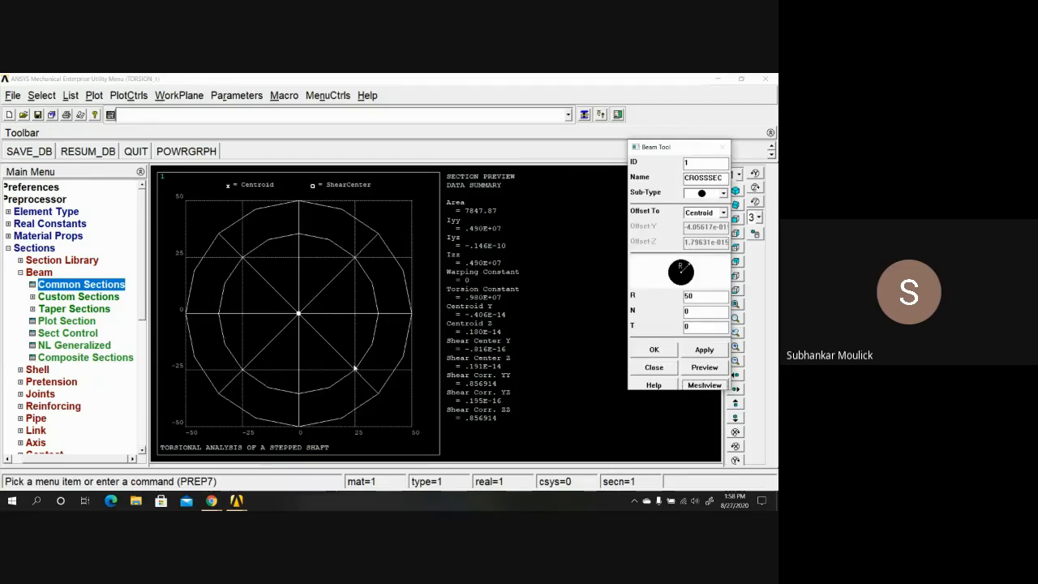
pyautogui.click(645, 369)
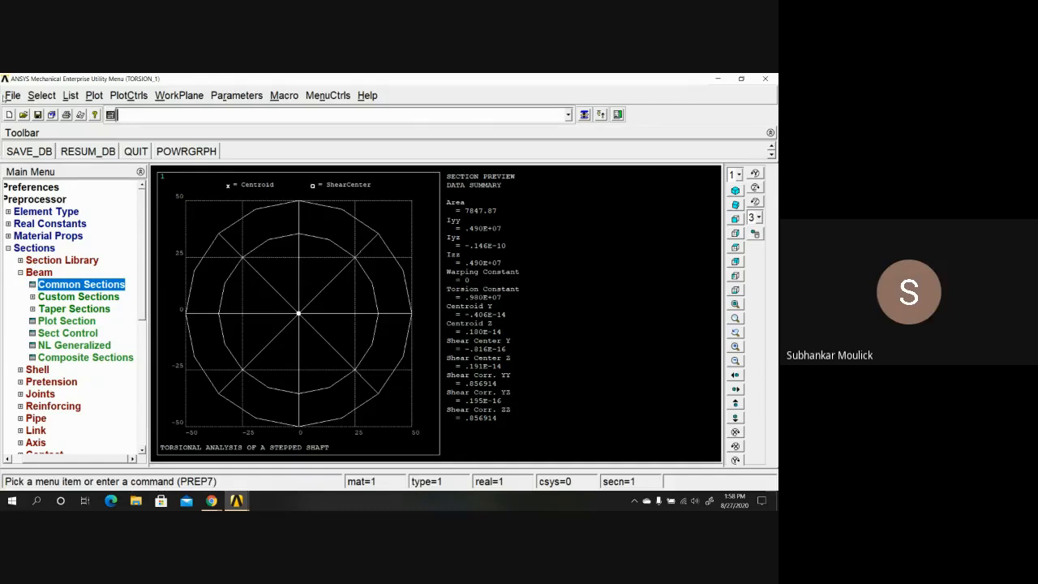
pyautogui.click(94, 96)
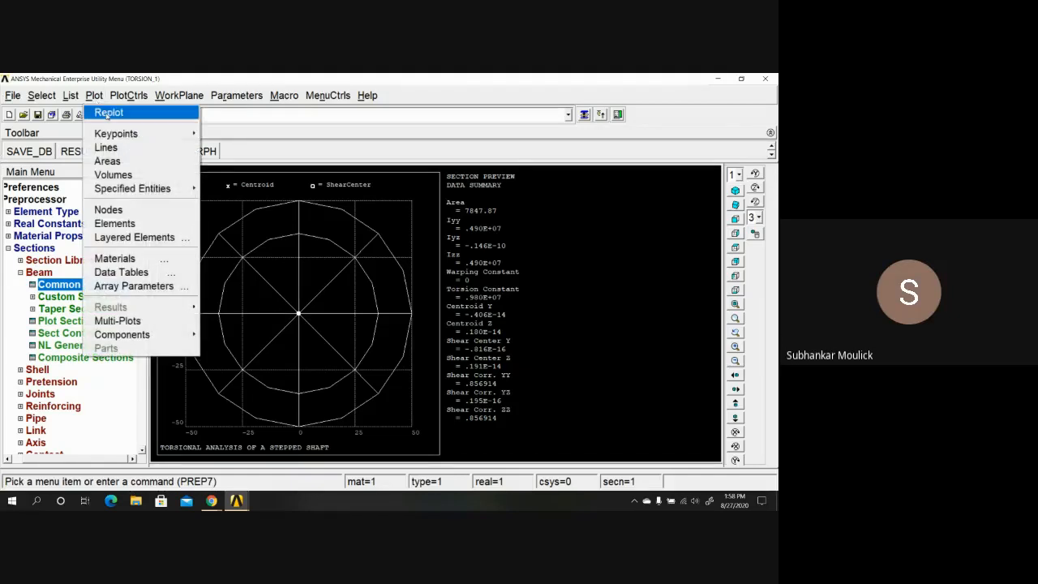
pyautogui.click(112, 113)
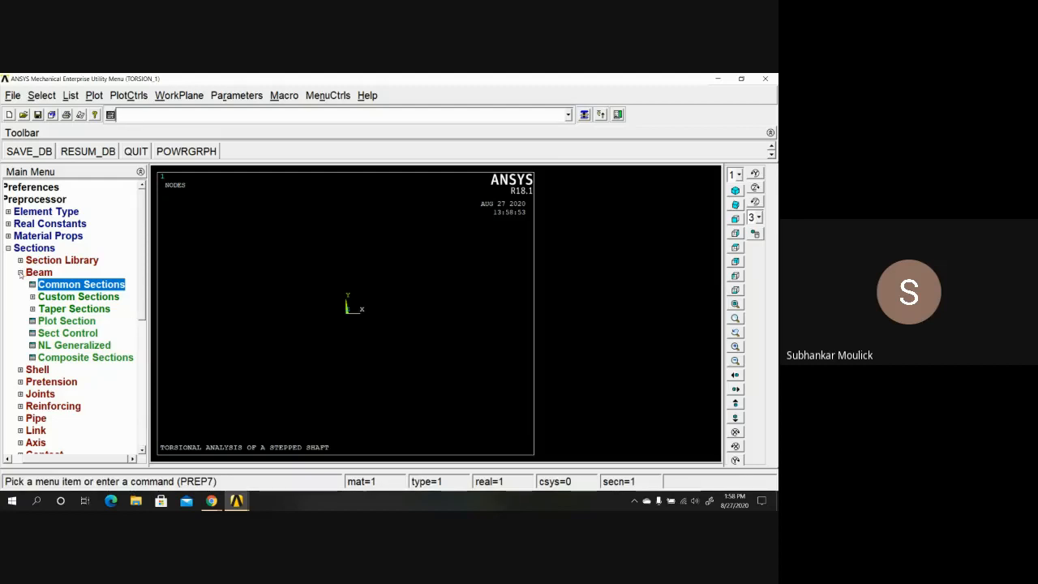
# - Leave the section definitions and start creating nodes in the active coordinate system
pyautogui.click(21, 273)
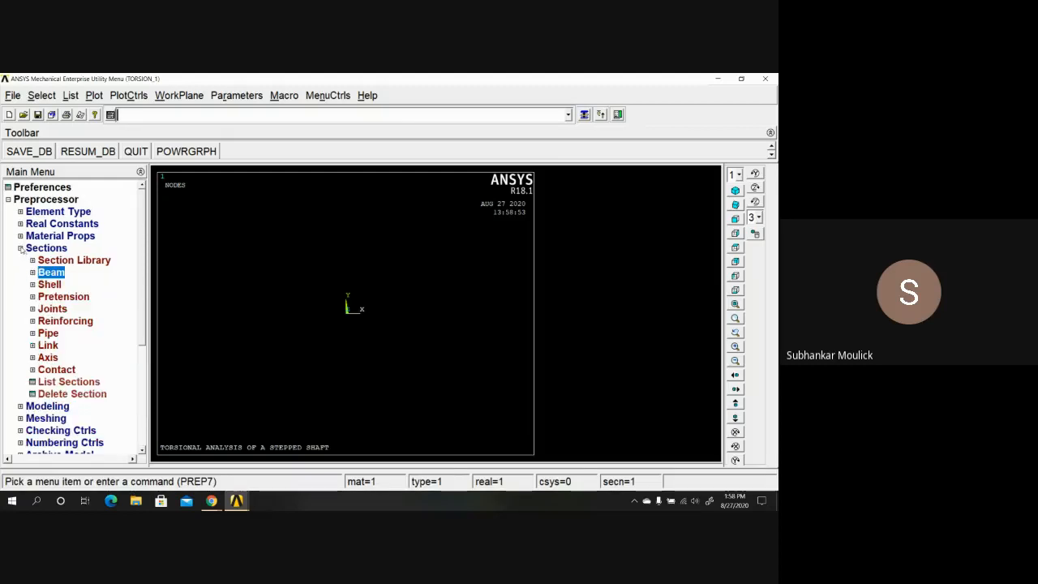
pyautogui.click(21, 249)
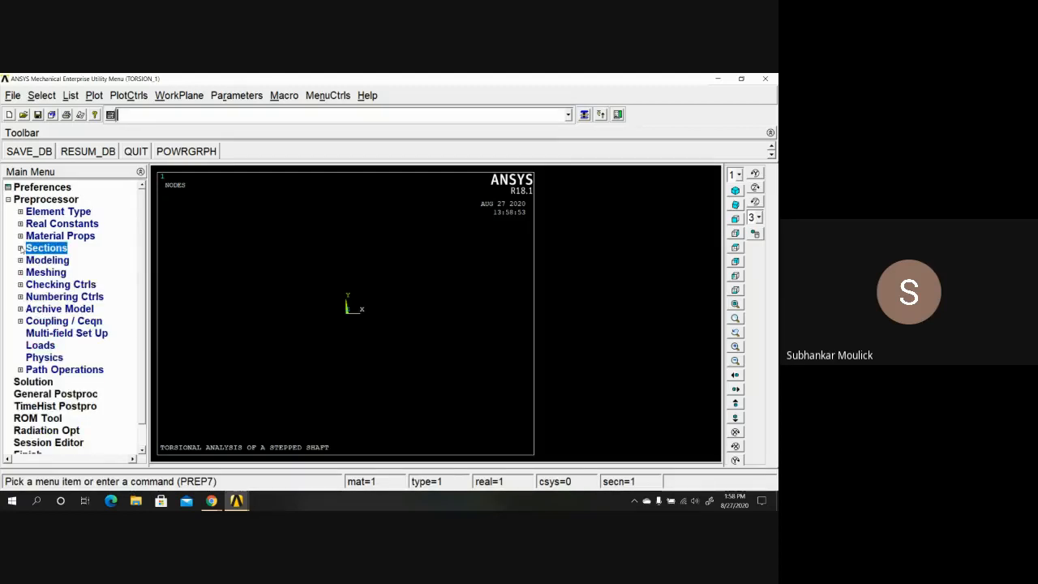
pyautogui.click(8, 199)
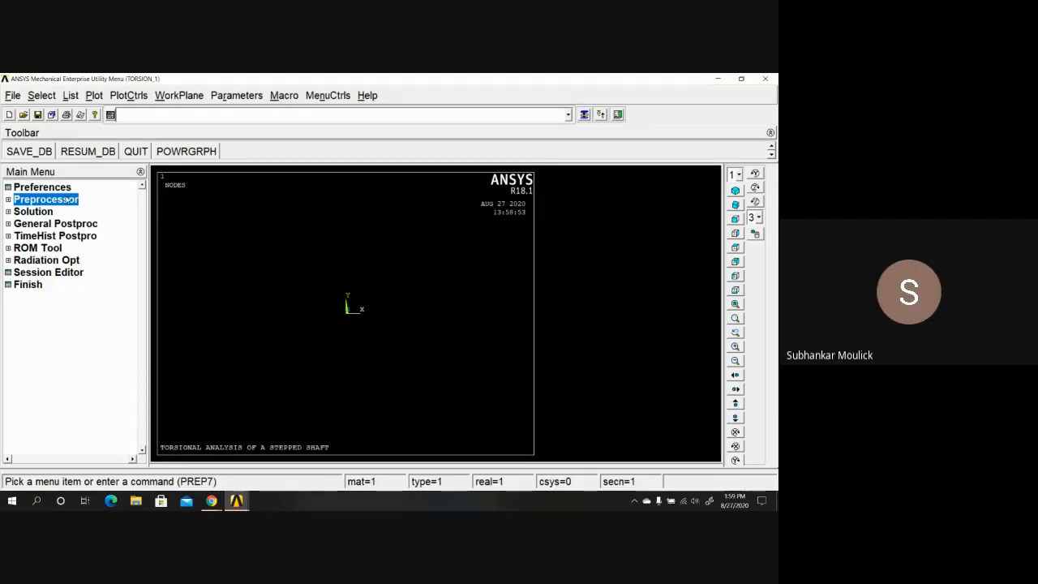
pyautogui.click(66, 199)
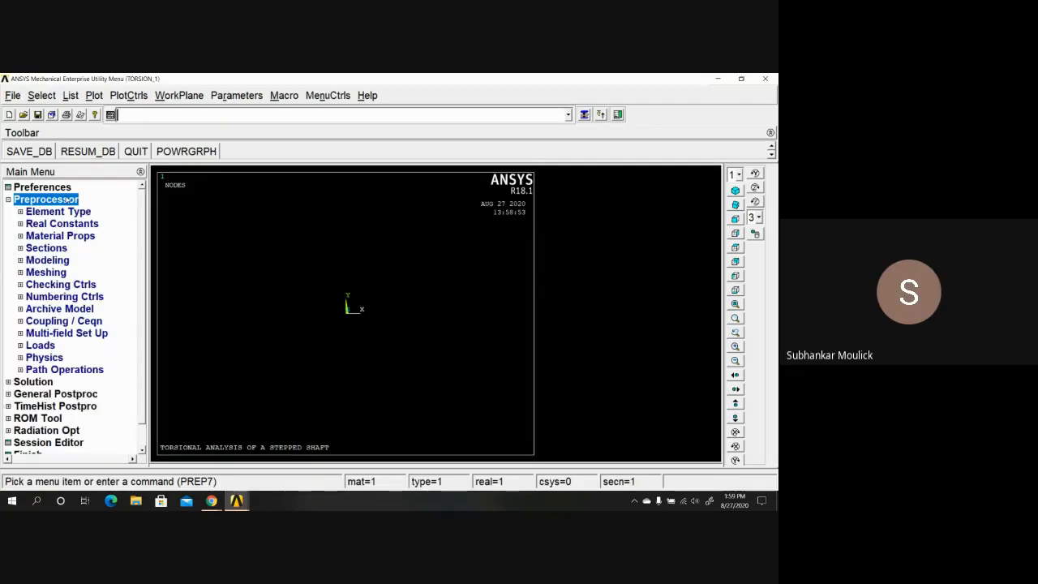
pyautogui.click(49, 260)
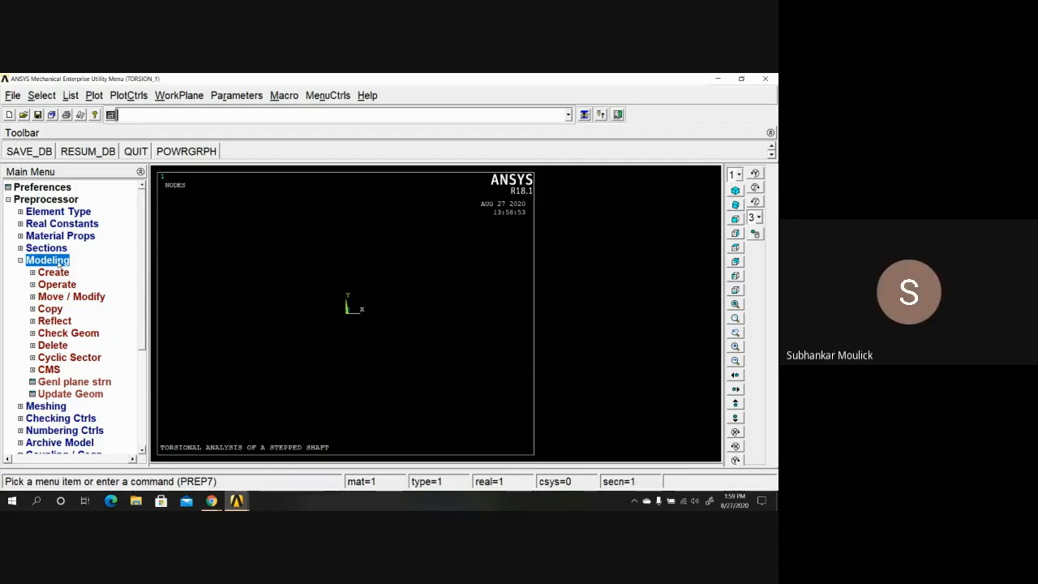
pyautogui.click(53, 273)
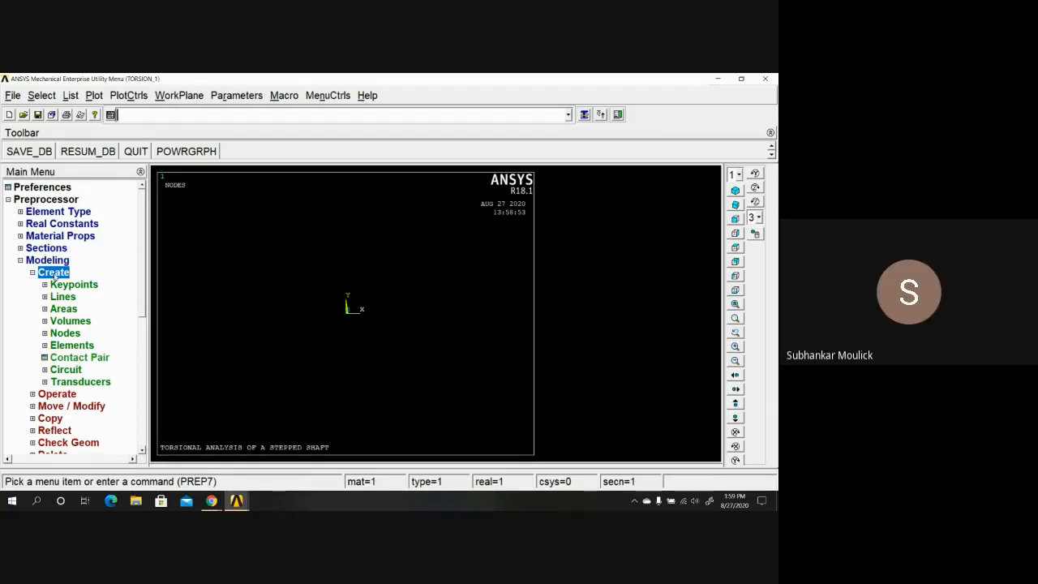
pyautogui.click(62, 335)
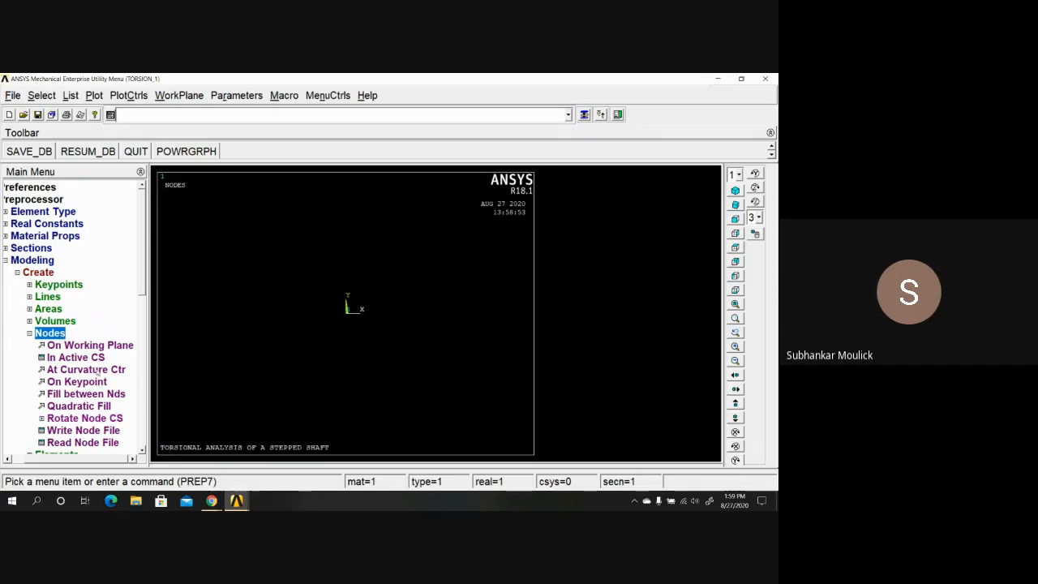
pyautogui.click(95, 357)
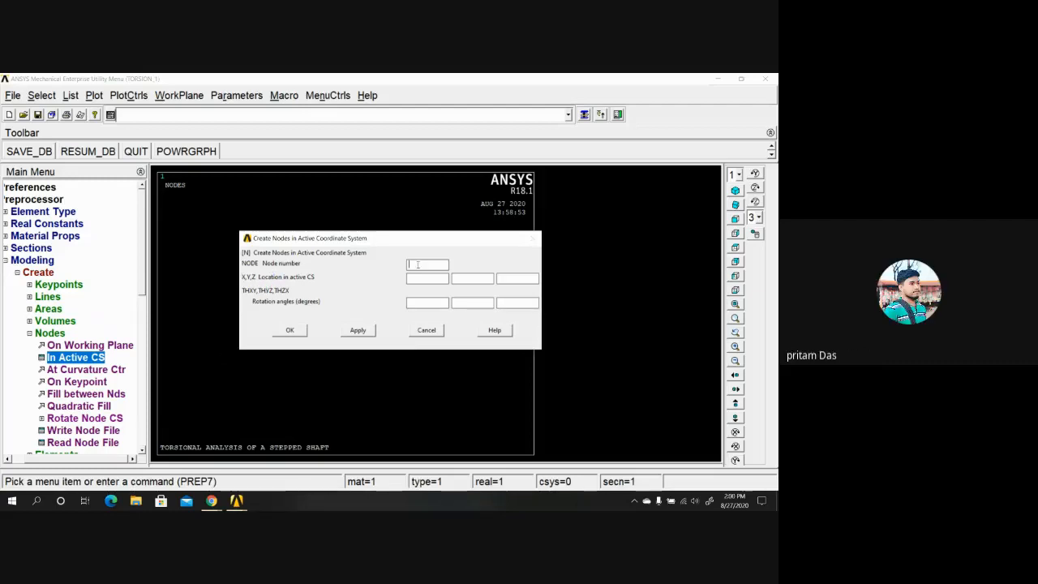
# - Create node 1 at the origin with X, Y and Z locations of 0
pyautogui.write('1')
pyautogui.click(414, 278)
pyautogui.write('0')
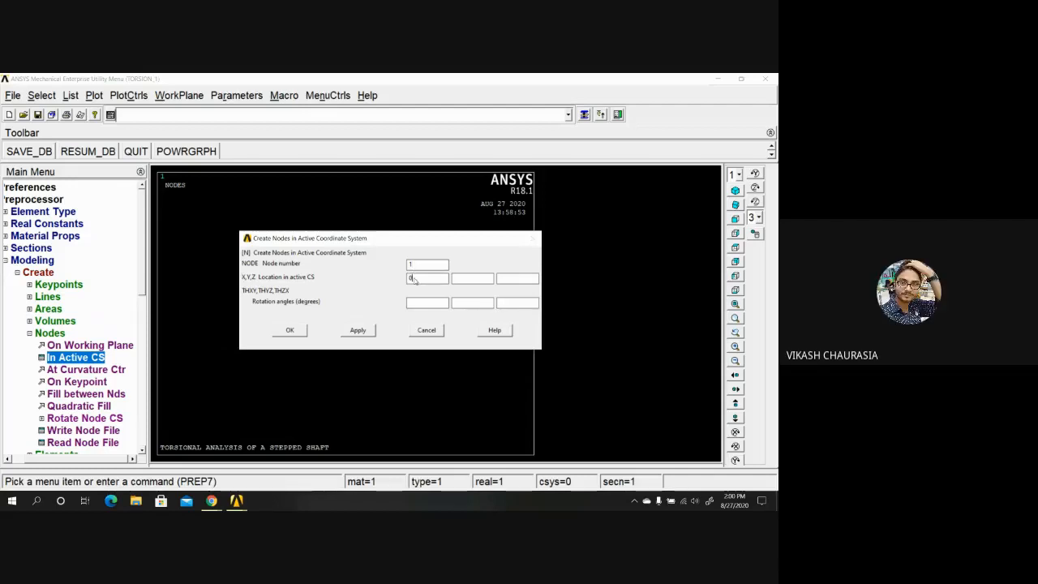
pyautogui.click(469, 279)
pyautogui.write('0')
pyautogui.click(520, 279)
pyautogui.write('0')
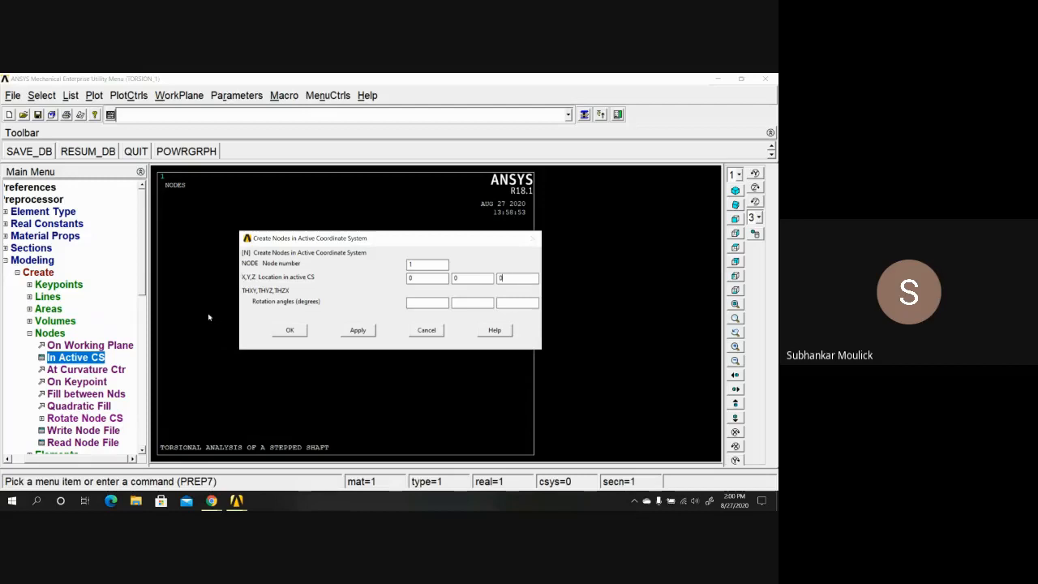
pyautogui.click(357, 330)
# - Create node 2 at X 450, with Y and Z at 0
pyautogui.click(422, 265)
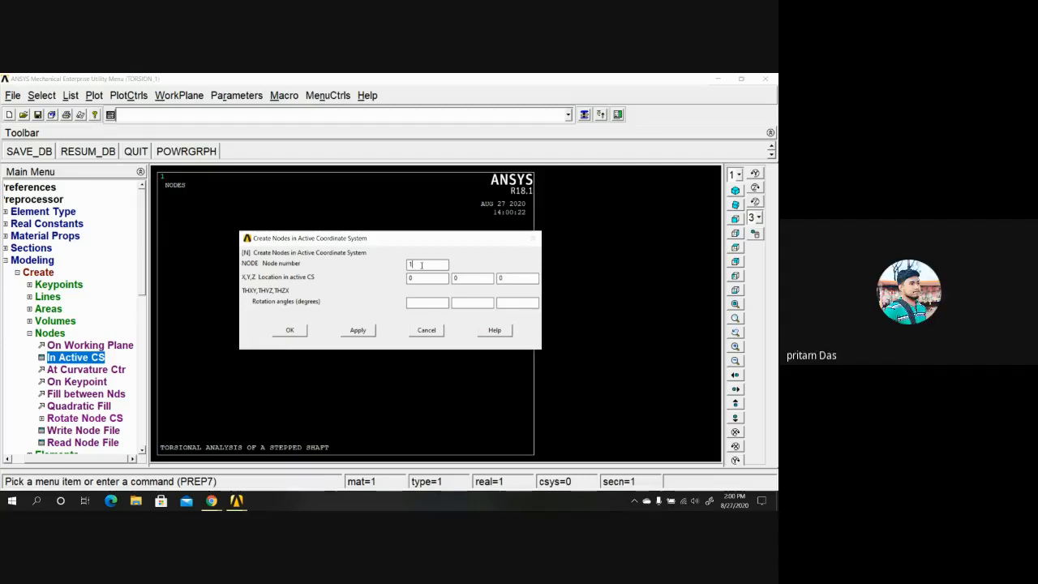
pyautogui.press('BackSpace')
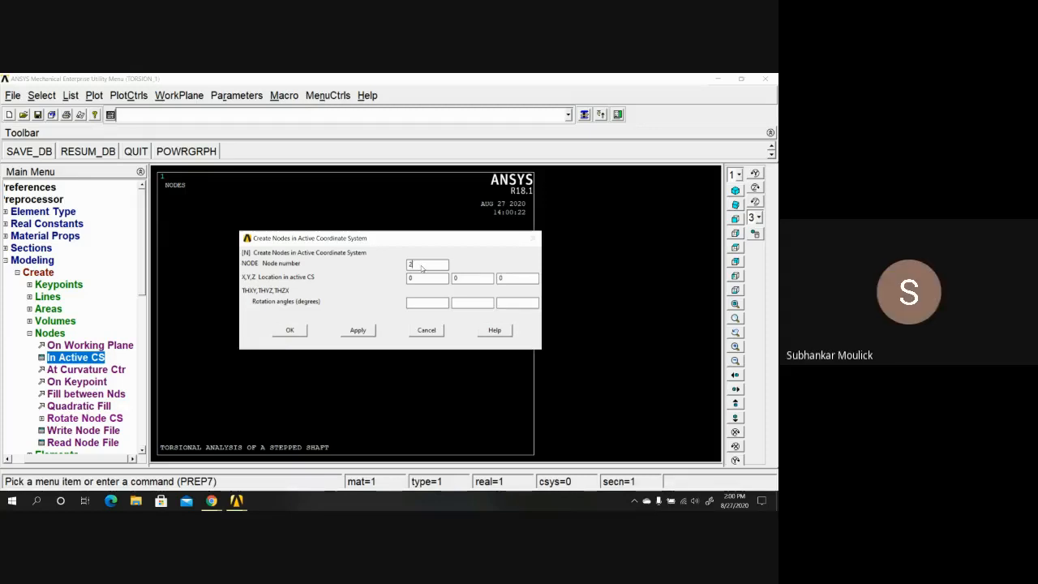
pyautogui.click(429, 276)
pyautogui.press('BackSpace')
pyautogui.write('450')
pyautogui.click(359, 331)
# - Create node 3 at X 850, with Y and Z at 0
pyautogui.write('2')
pyautogui.press('BackSpace')
pyautogui.write('3')
pyautogui.click(434, 282)
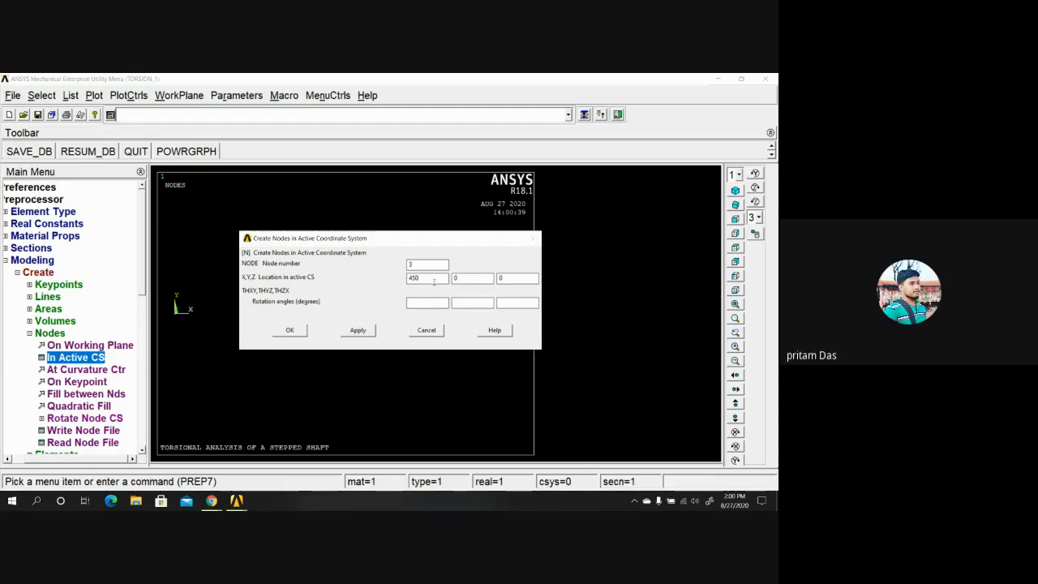
pyautogui.press('BackSpace')
pyautogui.press('BackSpace')
pyautogui.press('BackSpace')
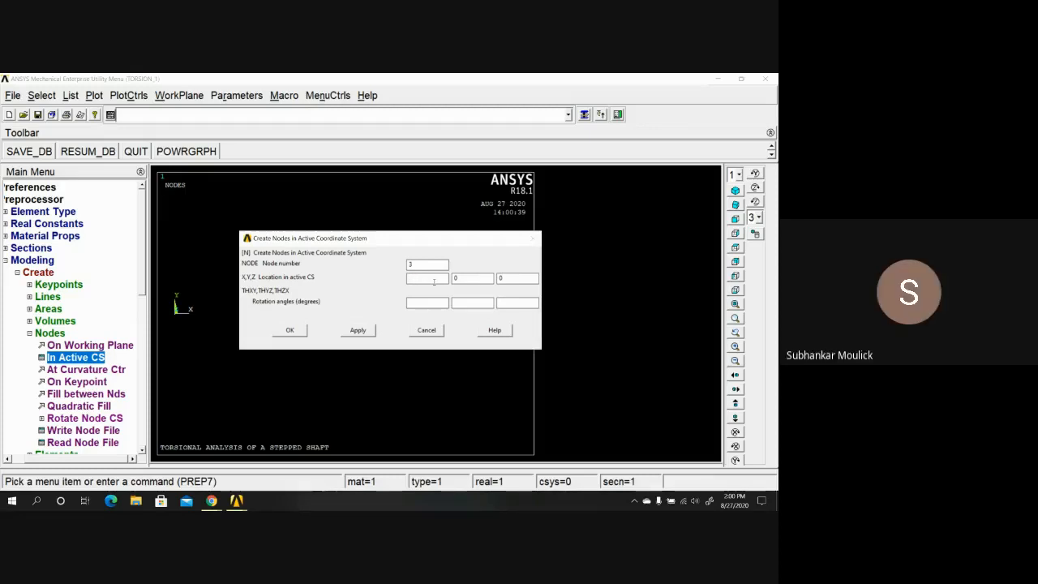
pyautogui.write('850')
pyautogui.click(358, 330)
# - Create node 4 at X 1350, with Y and Z at 0, and finish the node definitions
pyautogui.write('4')
pyautogui.click(430, 279)
pyautogui.press('BackSpace')
pyautogui.press('BackSpace')
pyautogui.press('BackSpace')
pyautogui.write('1350')
pyautogui.click(279, 330)
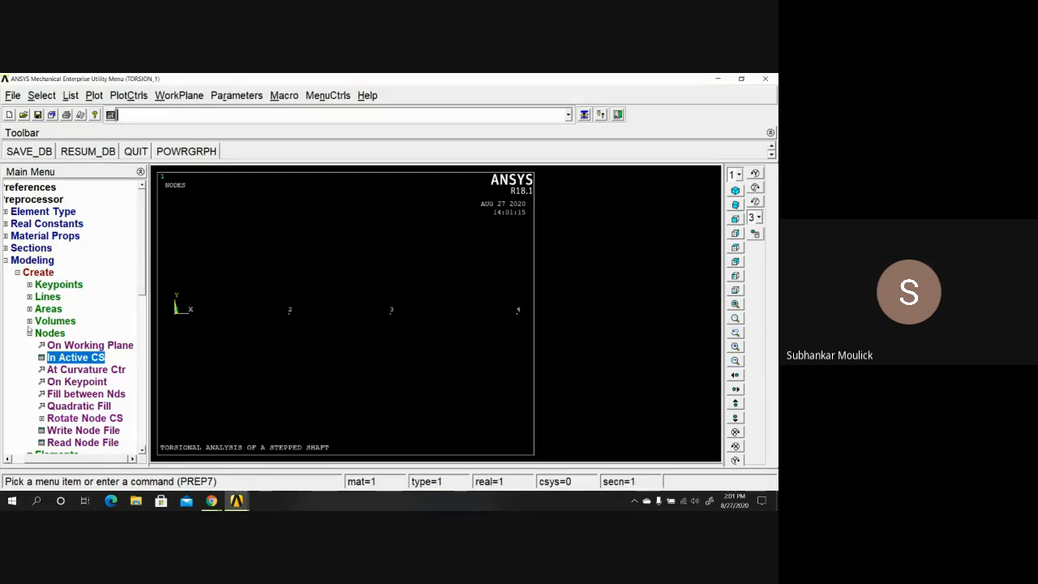
pyautogui.click(29, 333)
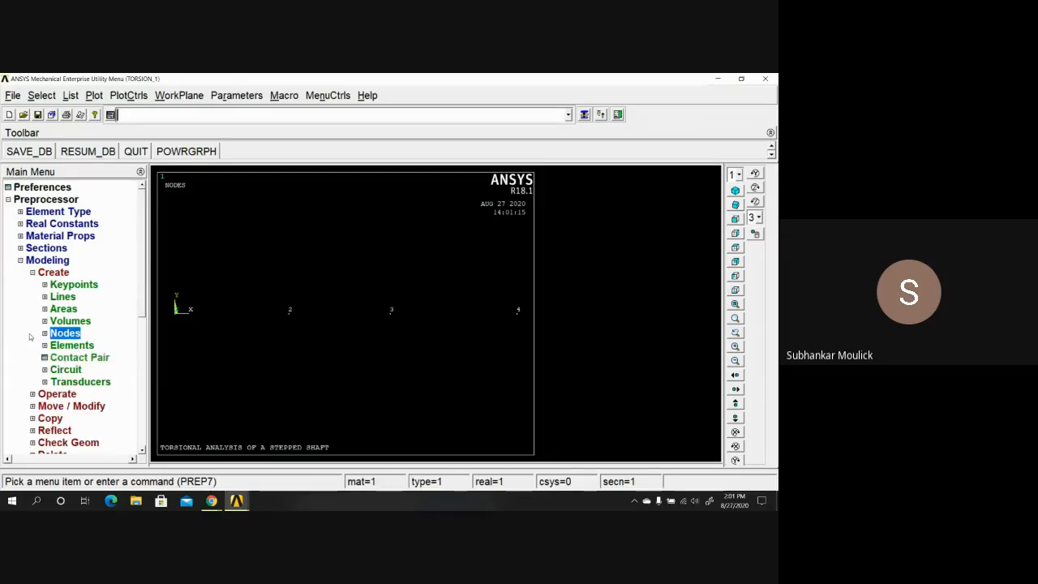
pyautogui.click(32, 272)
pyautogui.click(20, 260)
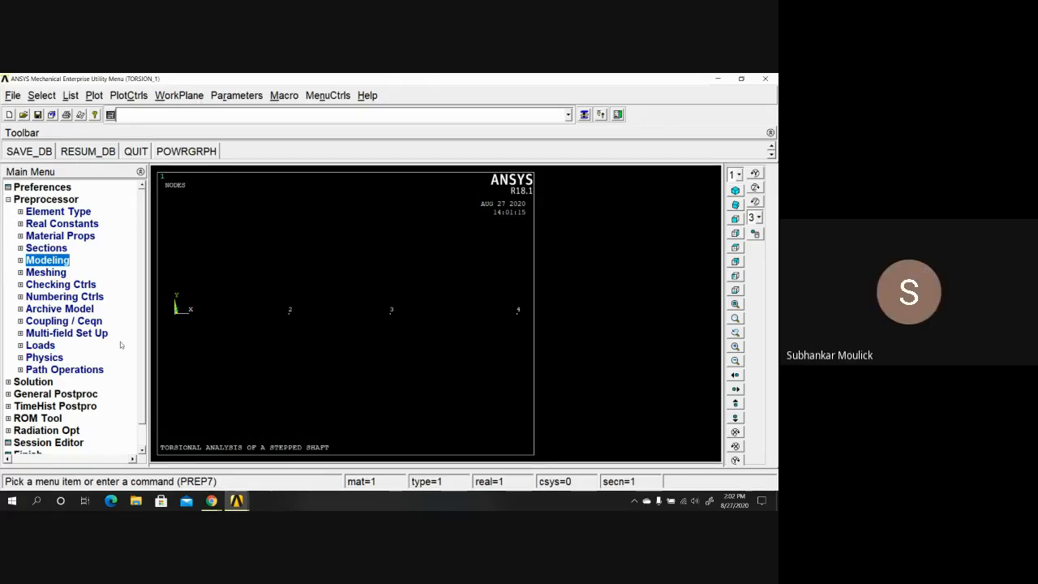
# - Create an auto-numbered element through nodes 1 and 2 for the shaft's first segment
pyautogui.click(39, 199)
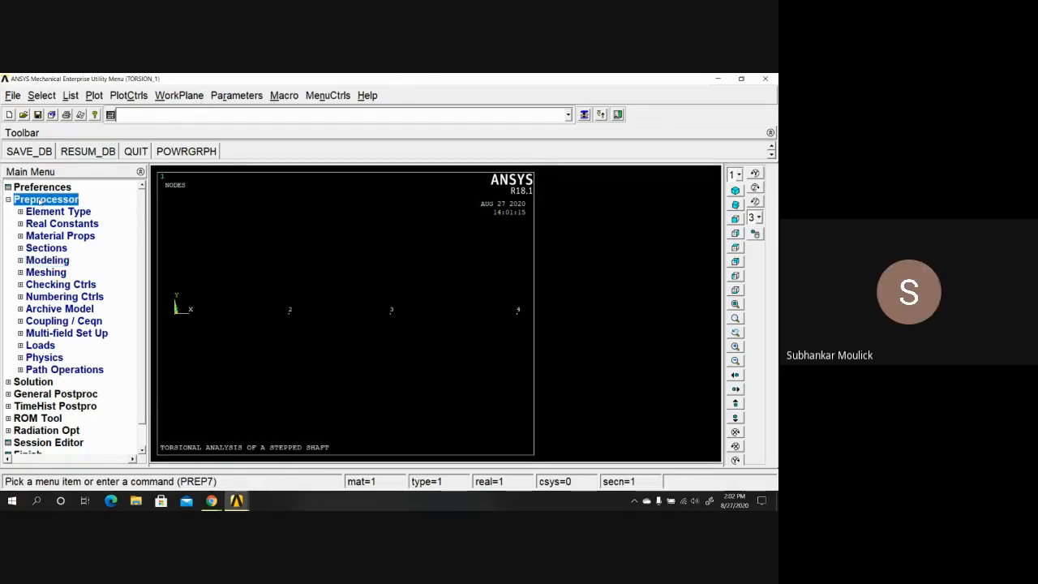
pyautogui.click(39, 199)
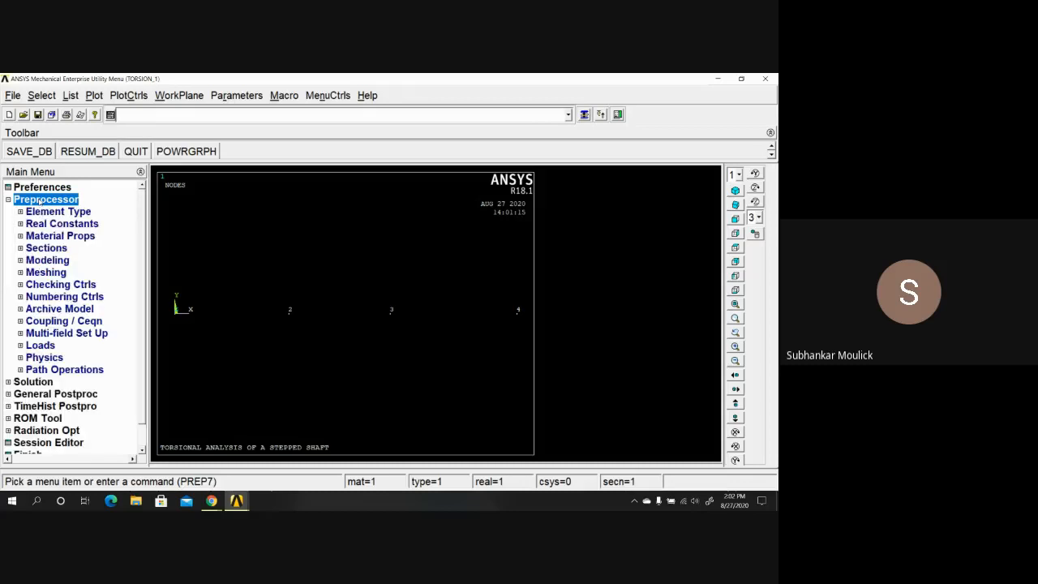
pyautogui.click(44, 261)
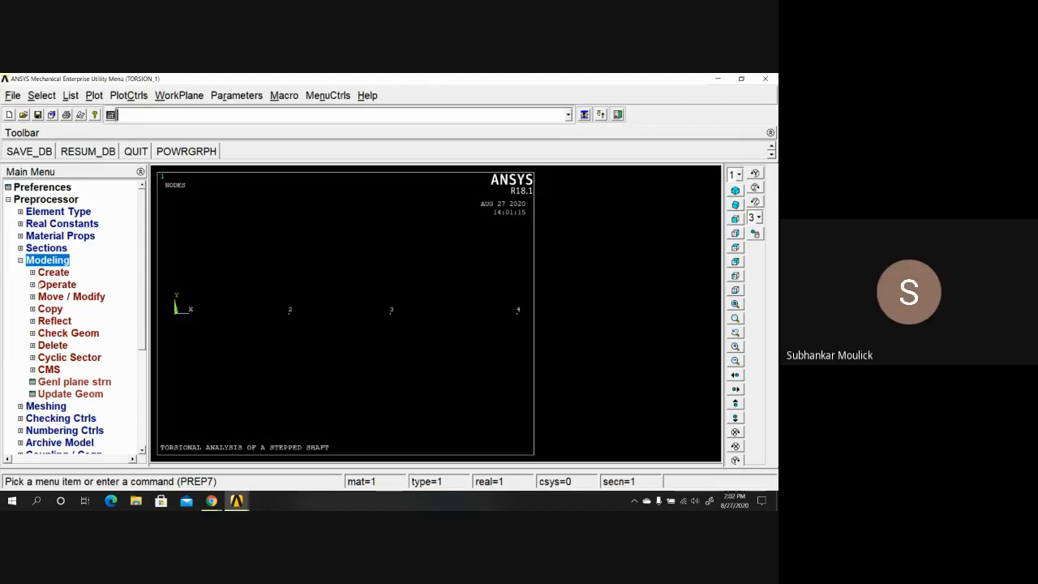
pyautogui.click(47, 273)
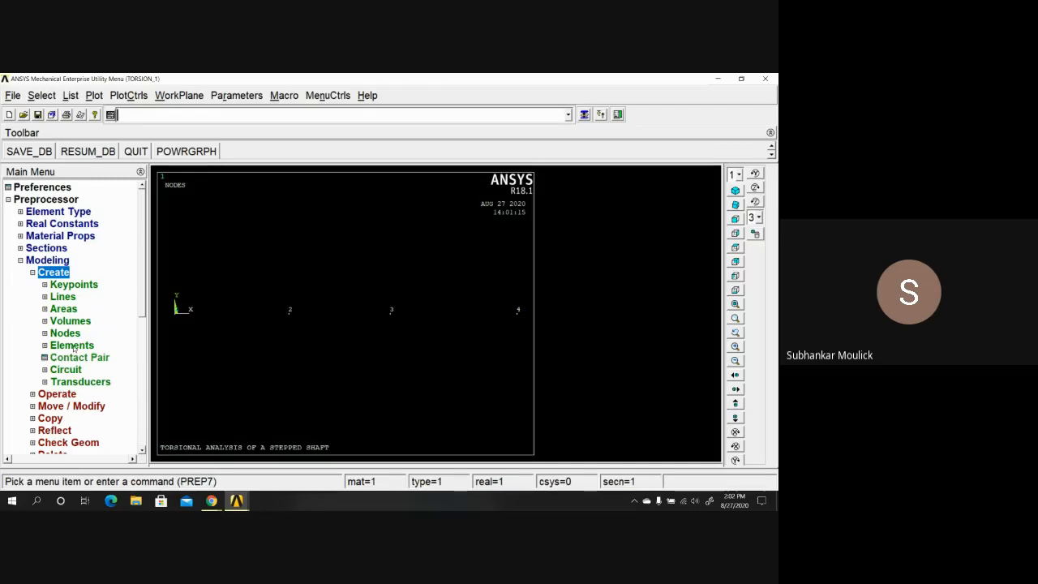
pyautogui.click(72, 345)
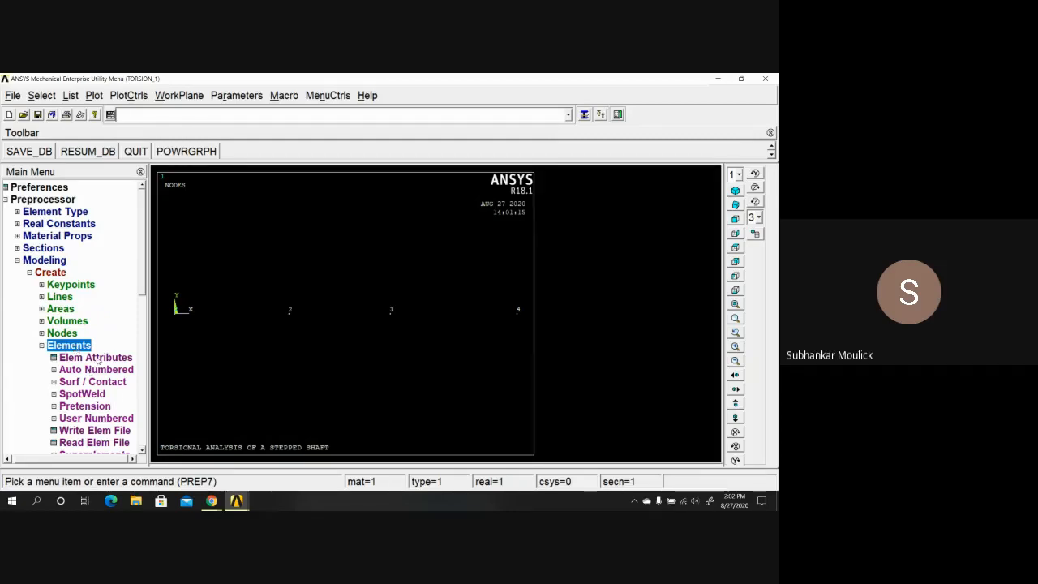
pyautogui.click(95, 369)
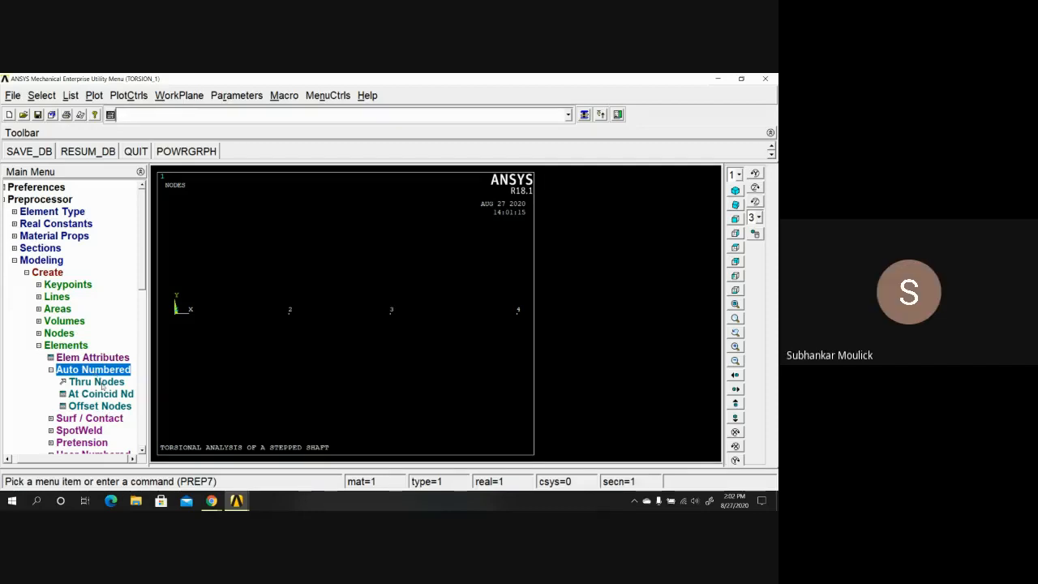
pyautogui.click(101, 382)
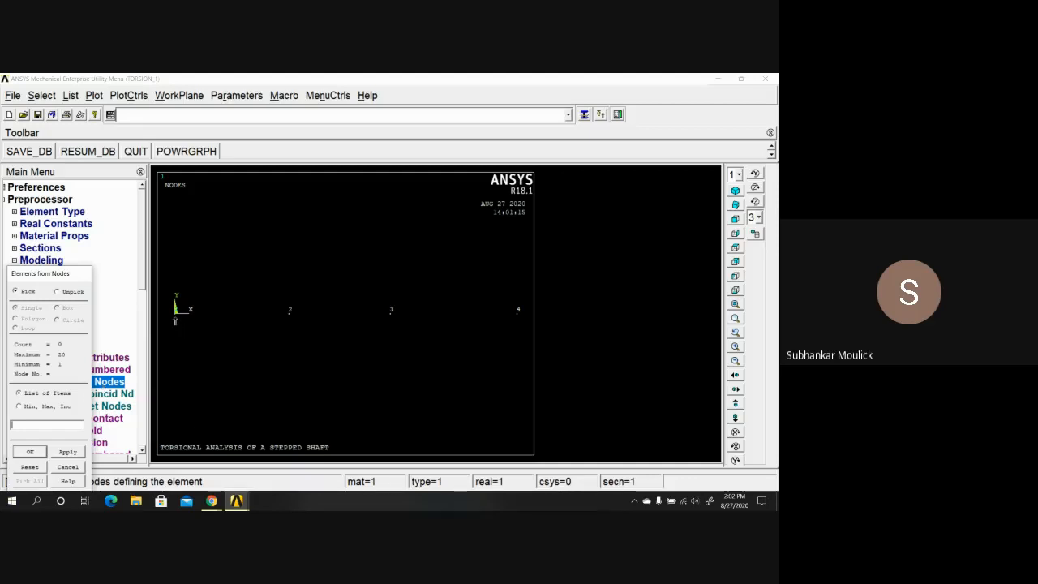
pyautogui.click(175, 319)
pyautogui.click(292, 318)
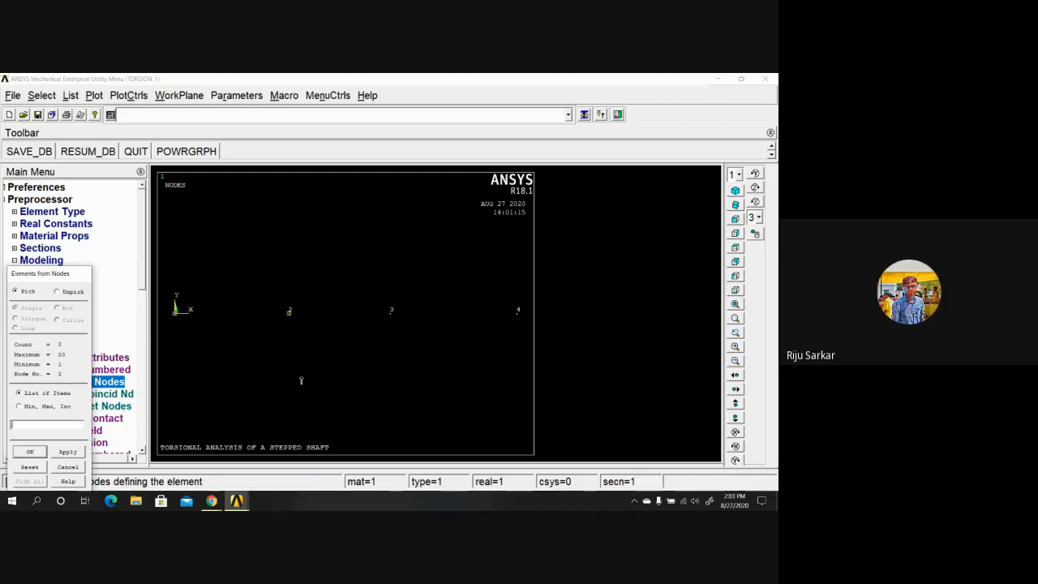
pyautogui.click(70, 454)
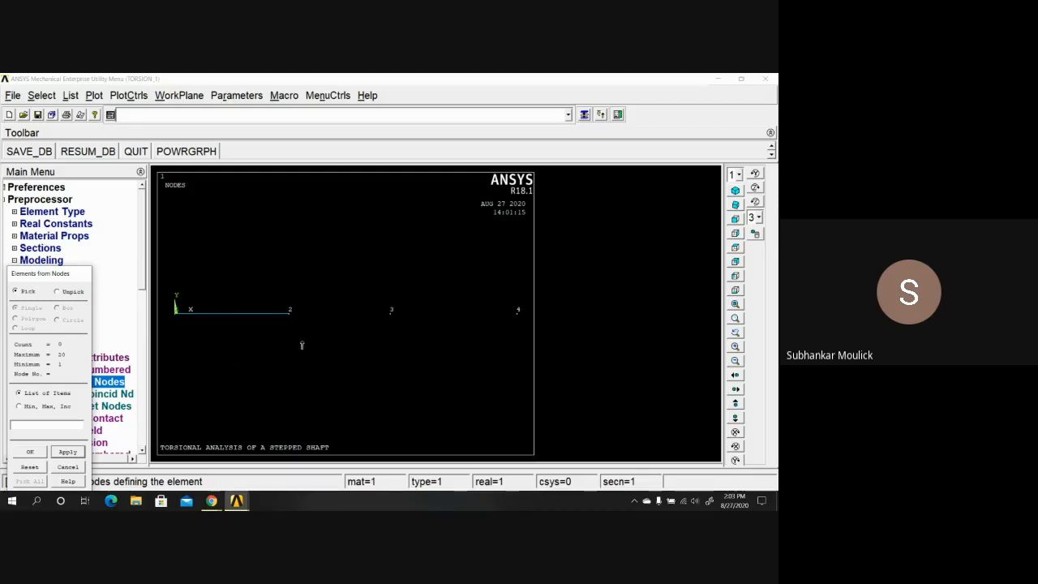
# - Create elements through nodes 2 and 3 and through nodes 3 and 4, and finish the element creation
pyautogui.click(291, 317)
pyautogui.click(69, 451)
pyautogui.click(390, 315)
pyautogui.click(390, 319)
pyautogui.click(515, 318)
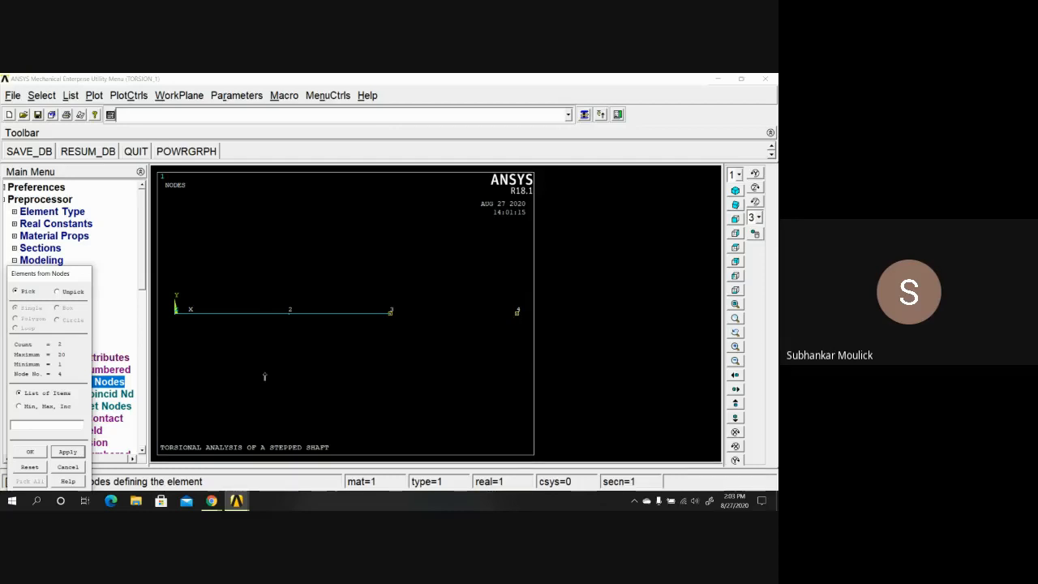
pyautogui.click(30, 452)
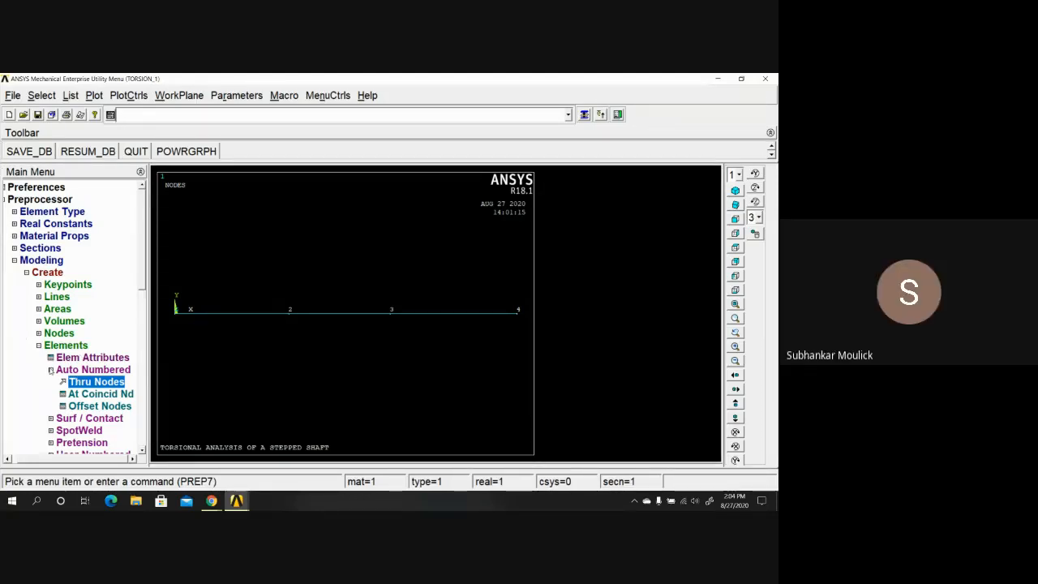
pyautogui.click(51, 370)
pyautogui.click(45, 346)
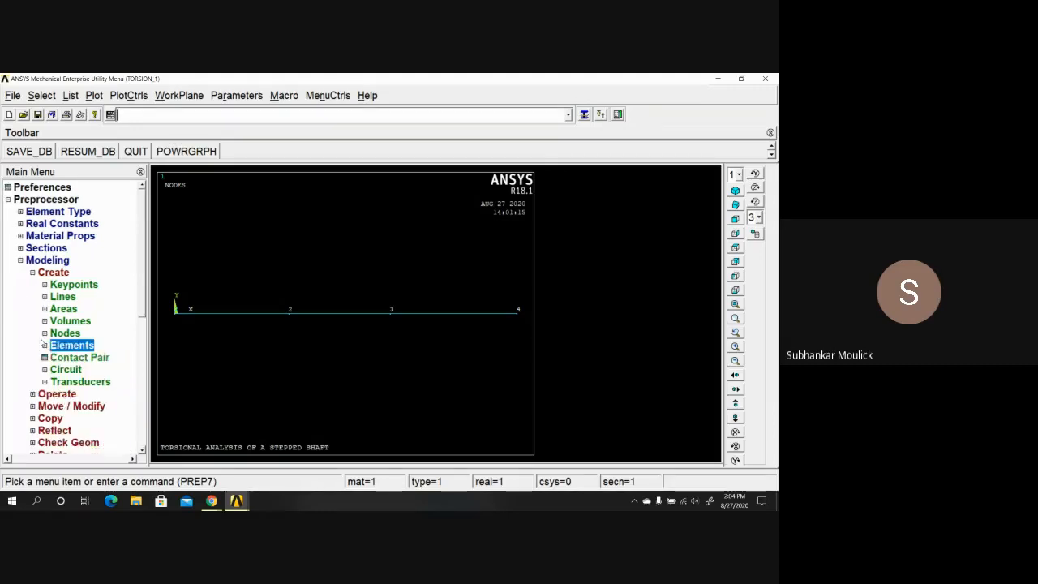
pyautogui.click(33, 272)
pyautogui.click(21, 260)
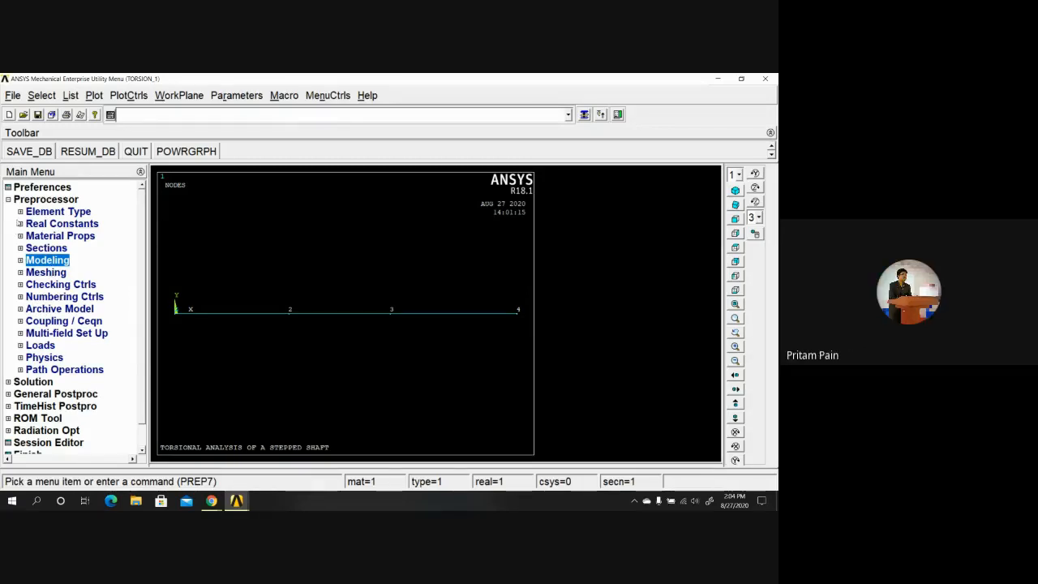
# - Constrain all degrees of freedom at the shaft's two end nodes, 1 and 4, with a structural displacement constraint
pyautogui.click(21, 201)
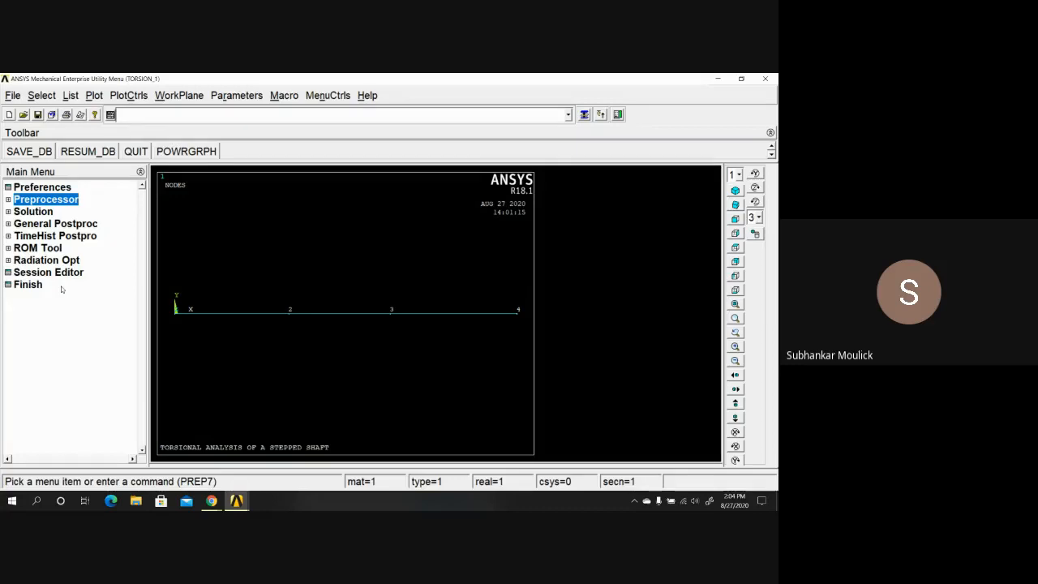
pyautogui.click(42, 201)
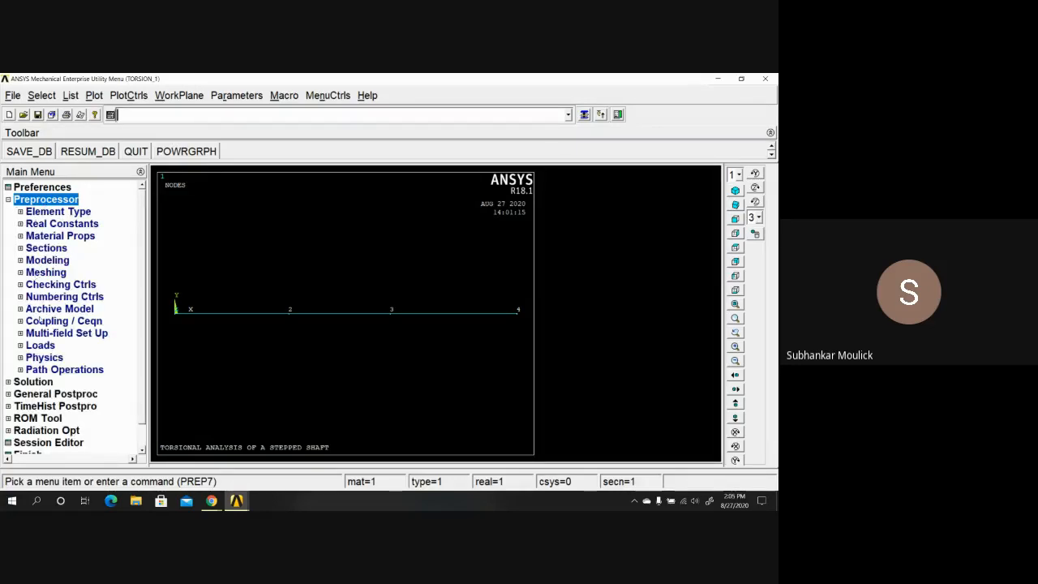
pyautogui.click(44, 346)
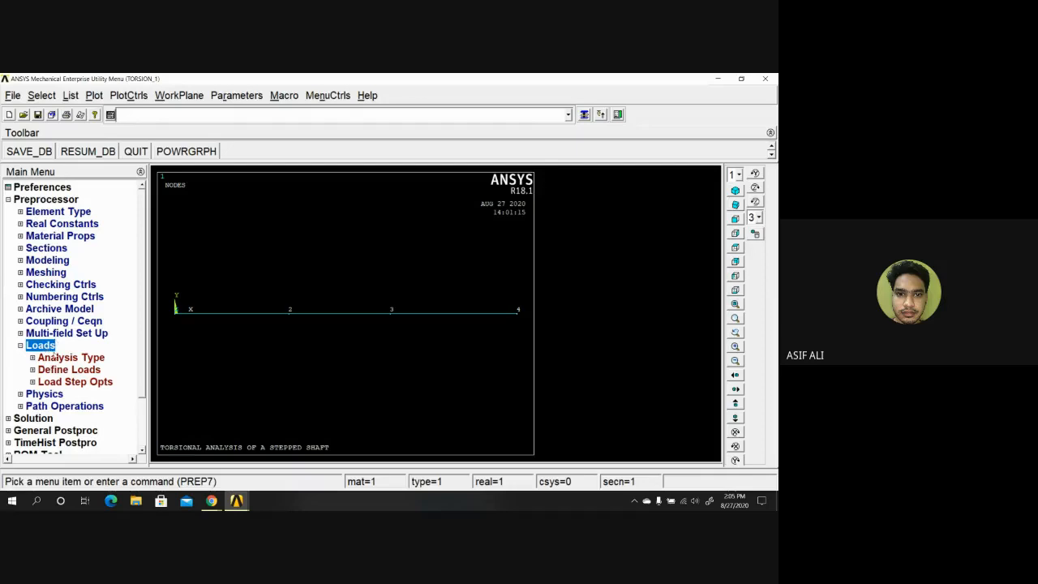
pyautogui.click(56, 370)
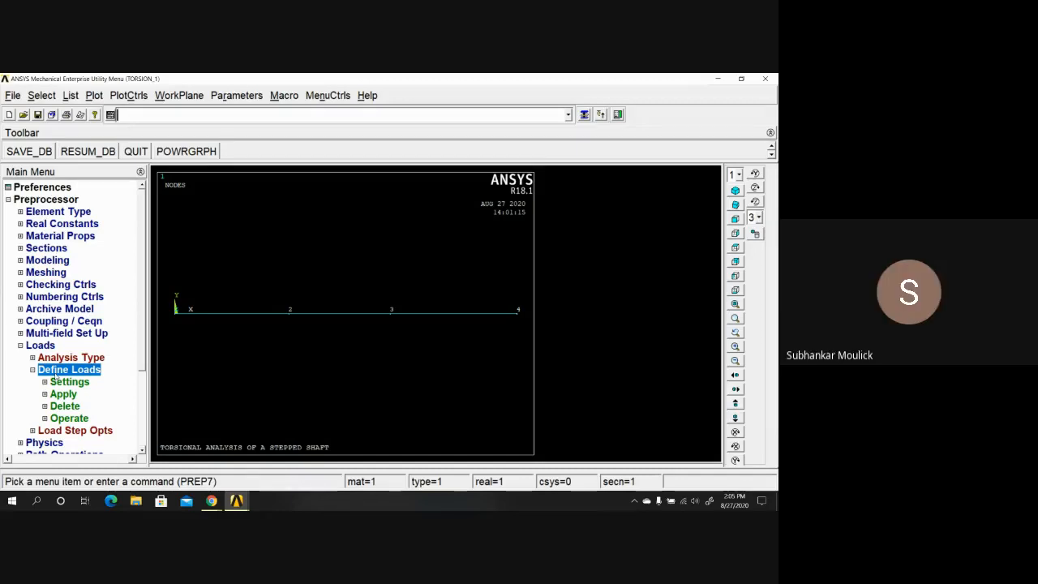
pyautogui.click(62, 394)
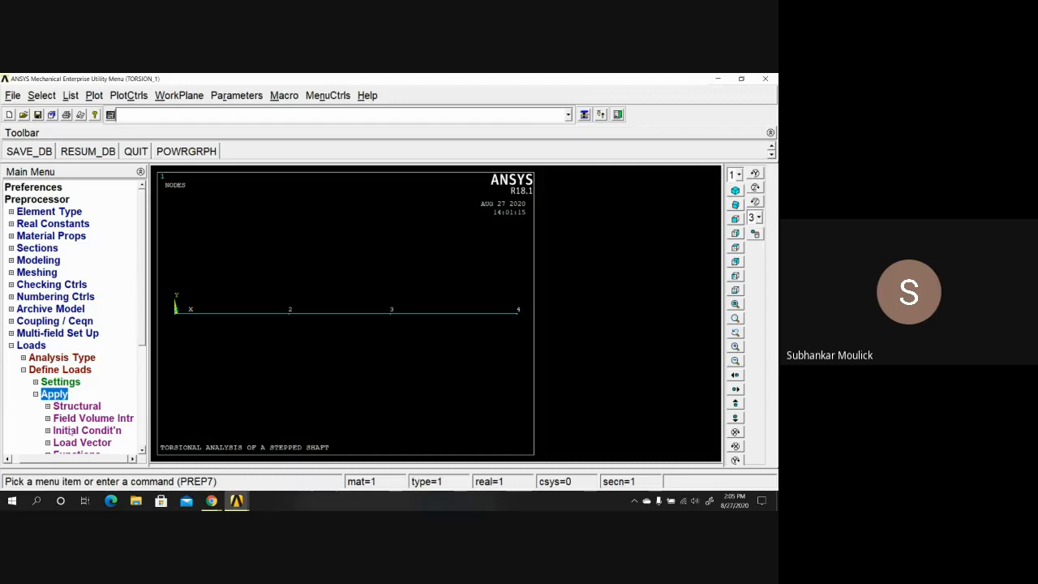
pyautogui.click(79, 406)
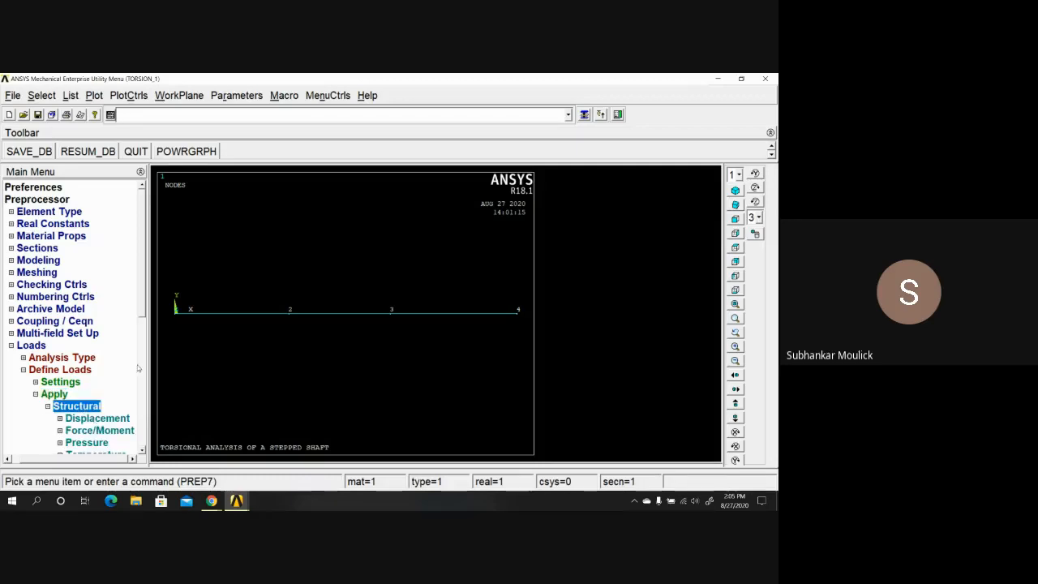
pyautogui.scroll(-3, 143, 324)
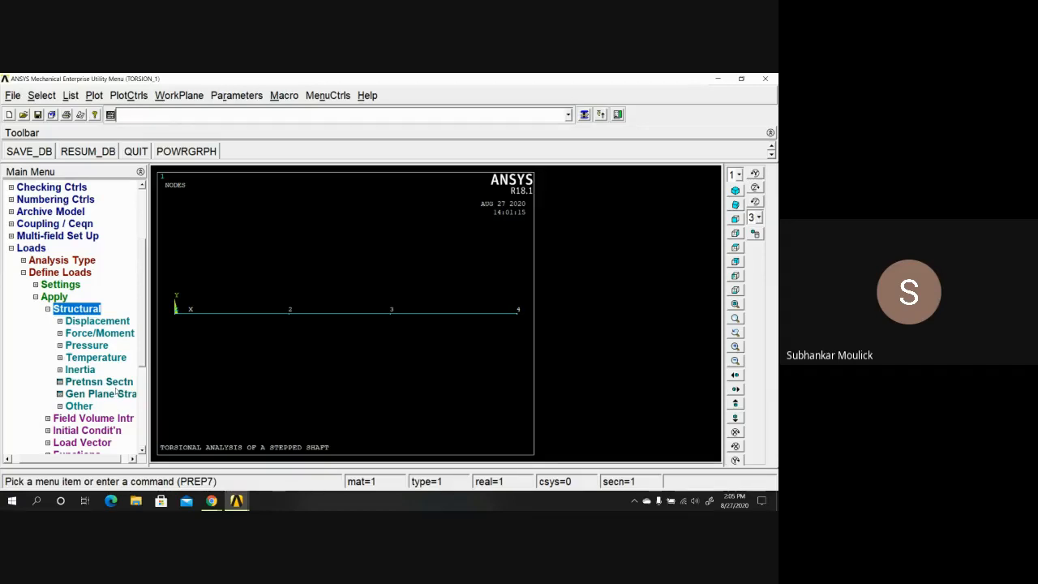
pyautogui.click(77, 324)
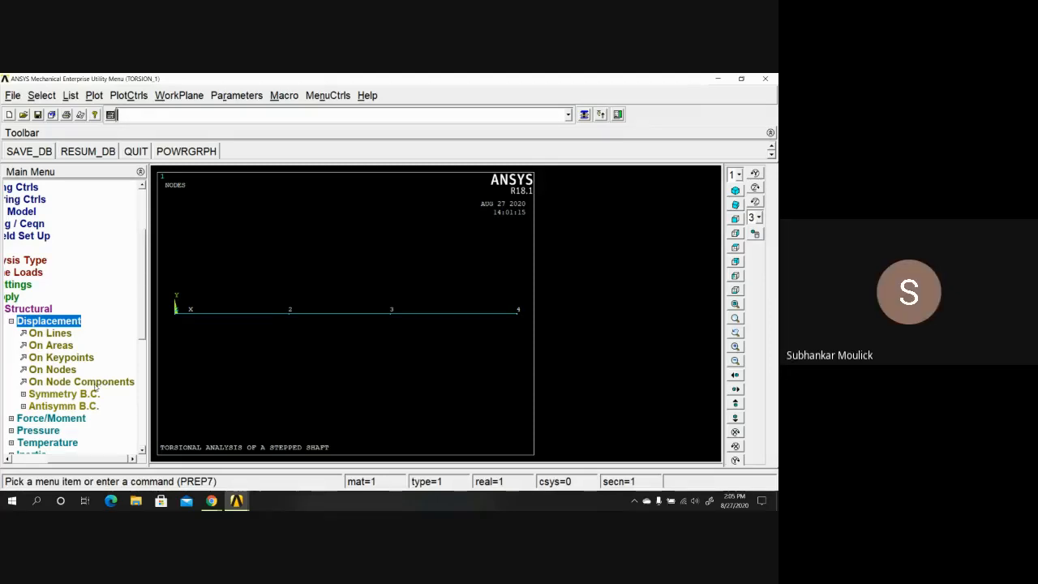
pyautogui.click(71, 371)
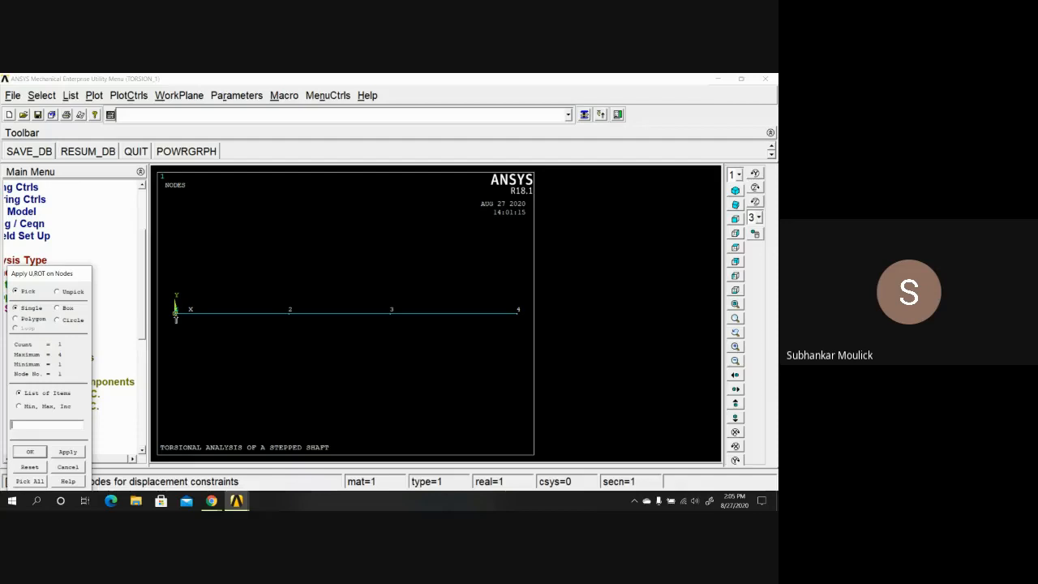
pyautogui.click(517, 314)
pyautogui.click(67, 451)
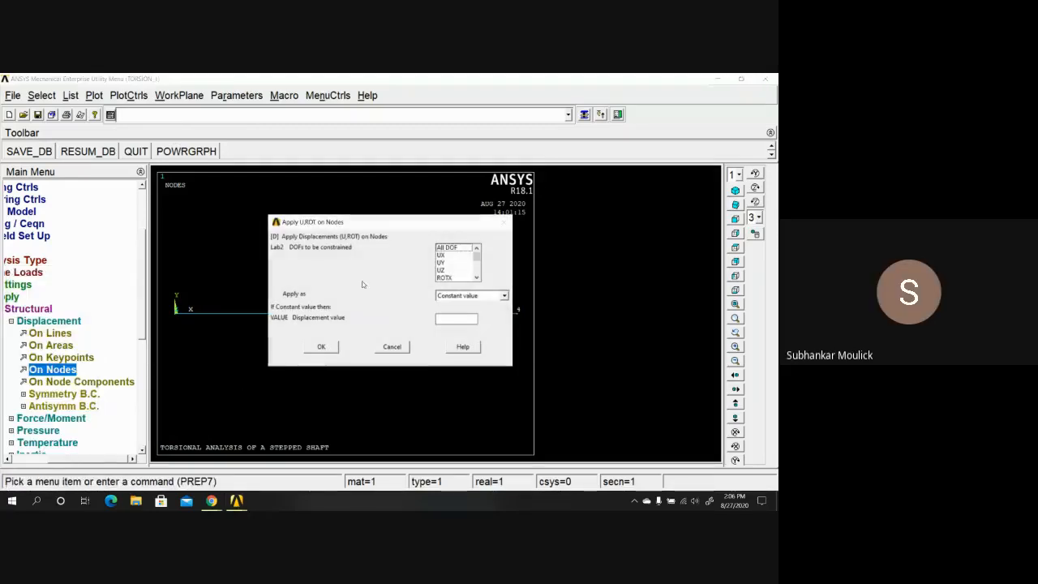
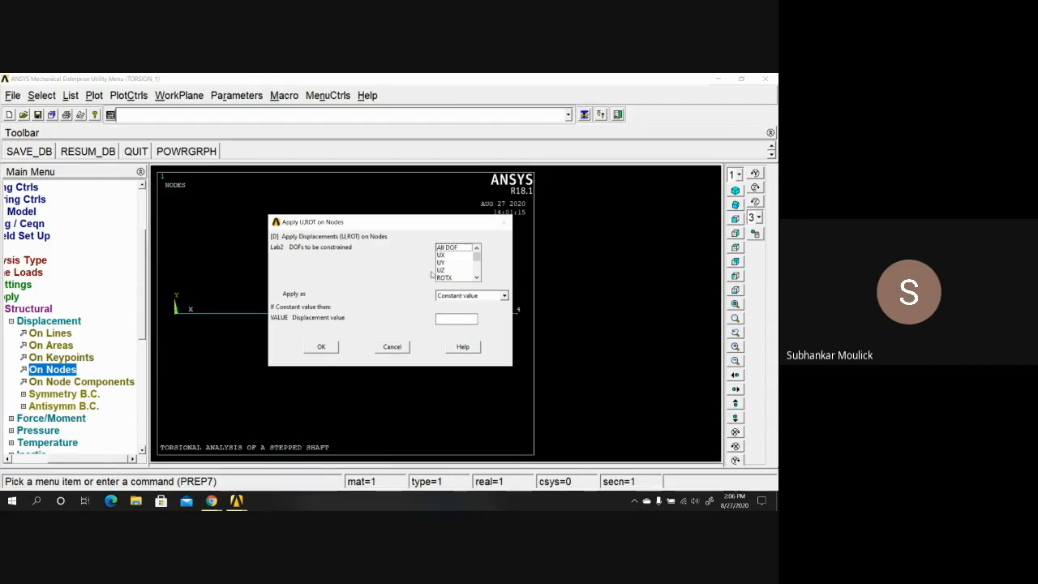
pyautogui.click(452, 251)
pyautogui.click(322, 347)
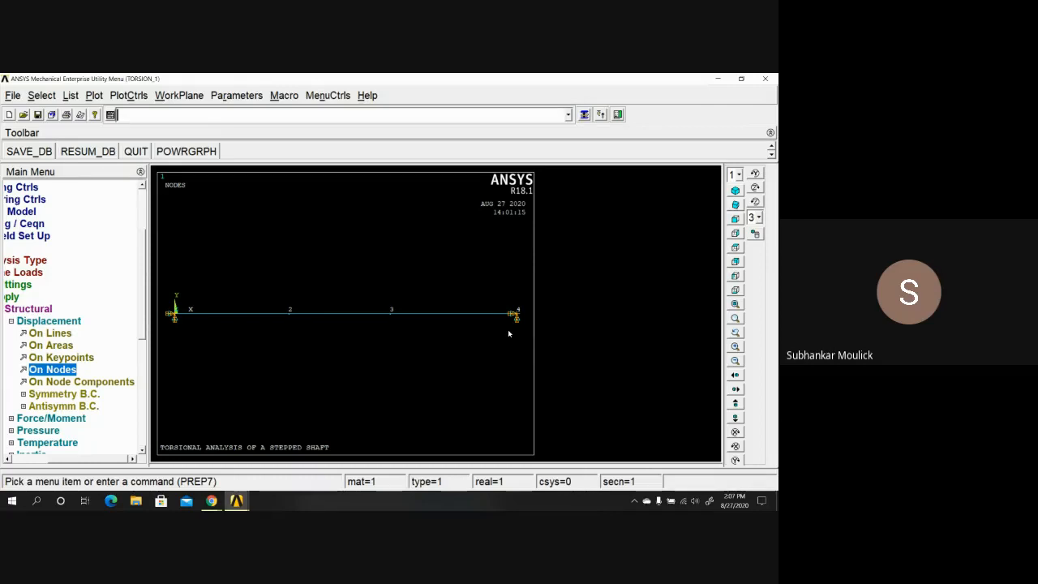
pyautogui.click(12, 322)
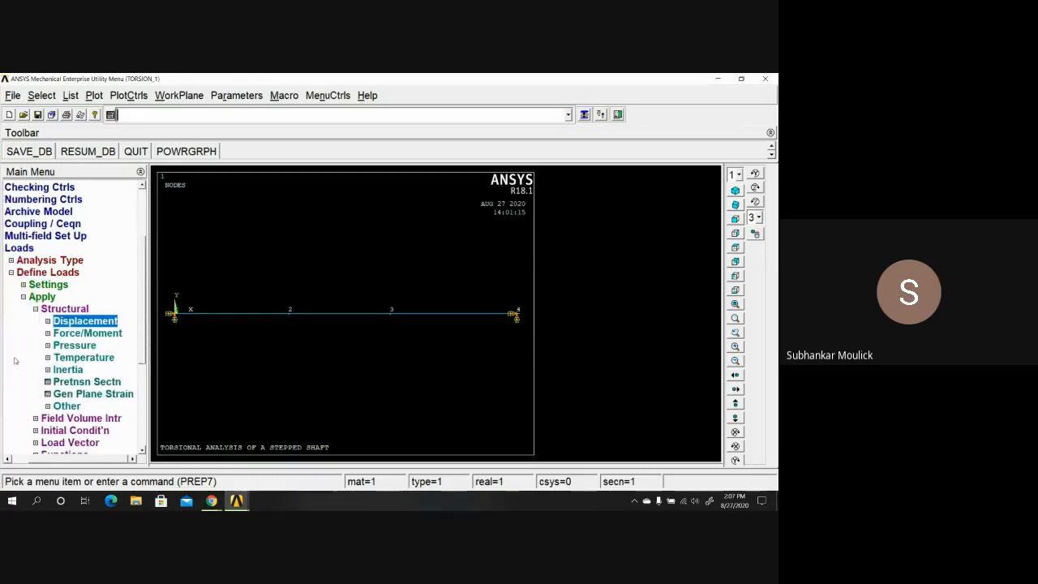
pyautogui.click(35, 309)
pyautogui.click(23, 296)
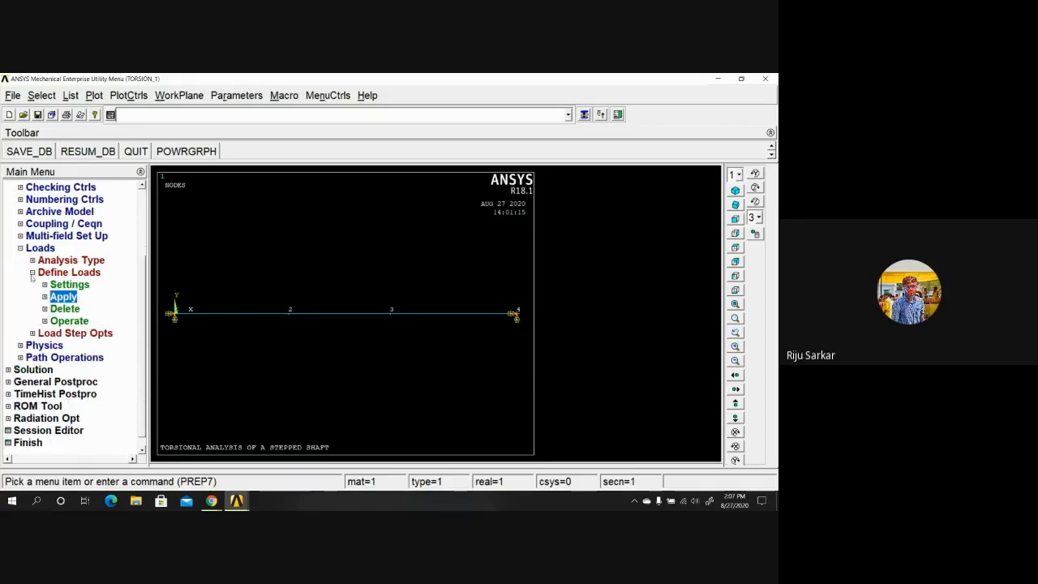
pyautogui.click(32, 272)
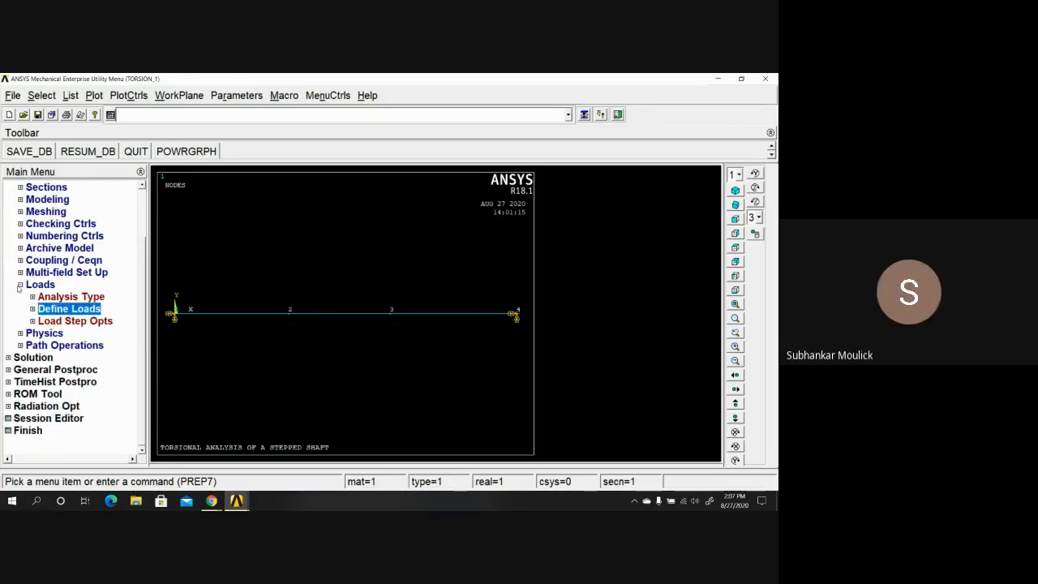
pyautogui.click(21, 285)
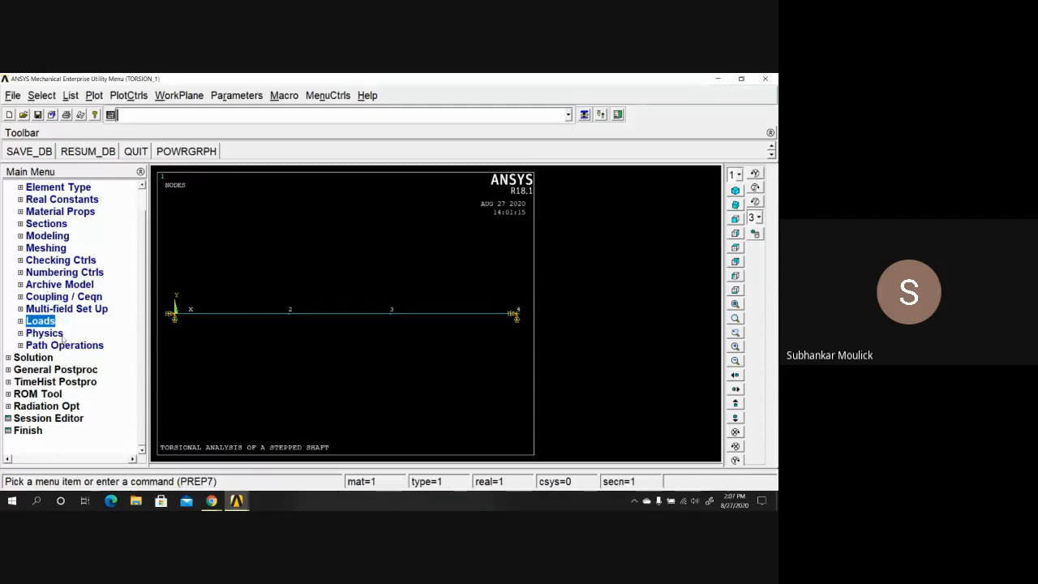
pyautogui.scroll(1, 2, 223)
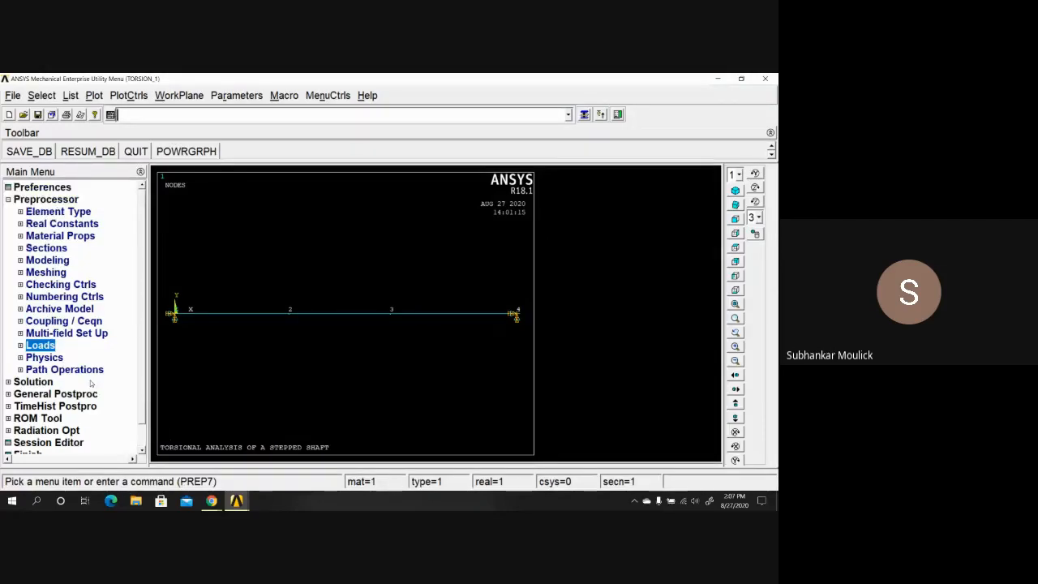
pyautogui.click(8, 200)
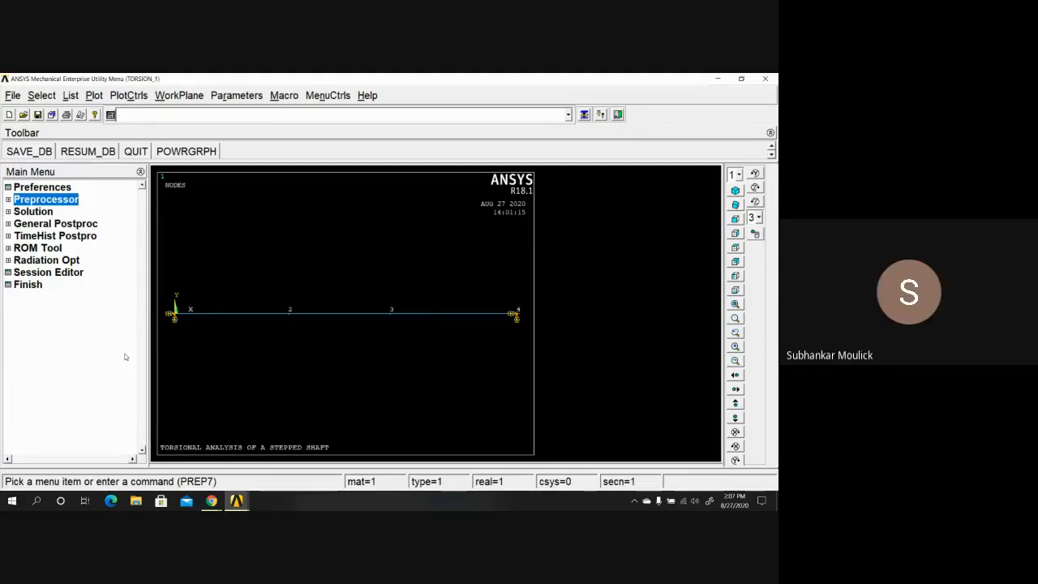
# - Apply a structural moment to node 2 in the MX direction, with a constant value of -3E6
pyautogui.click(68, 203)
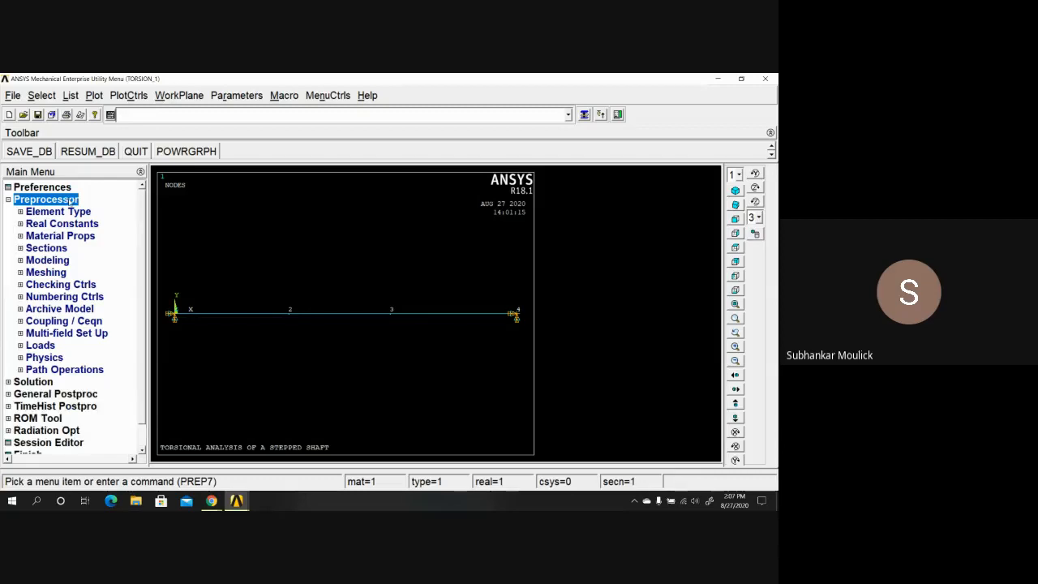
pyautogui.click(38, 346)
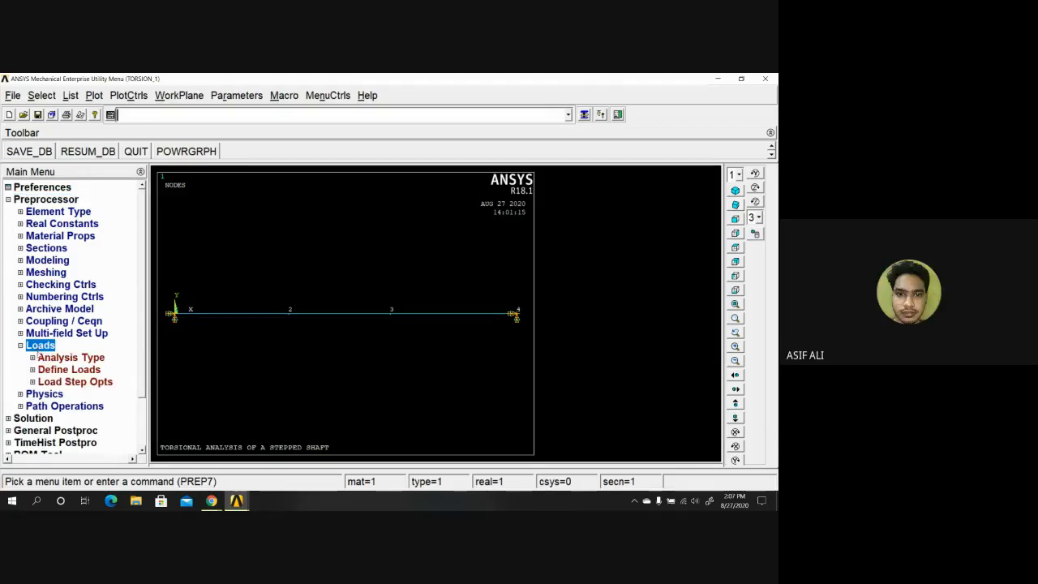
pyautogui.click(49, 370)
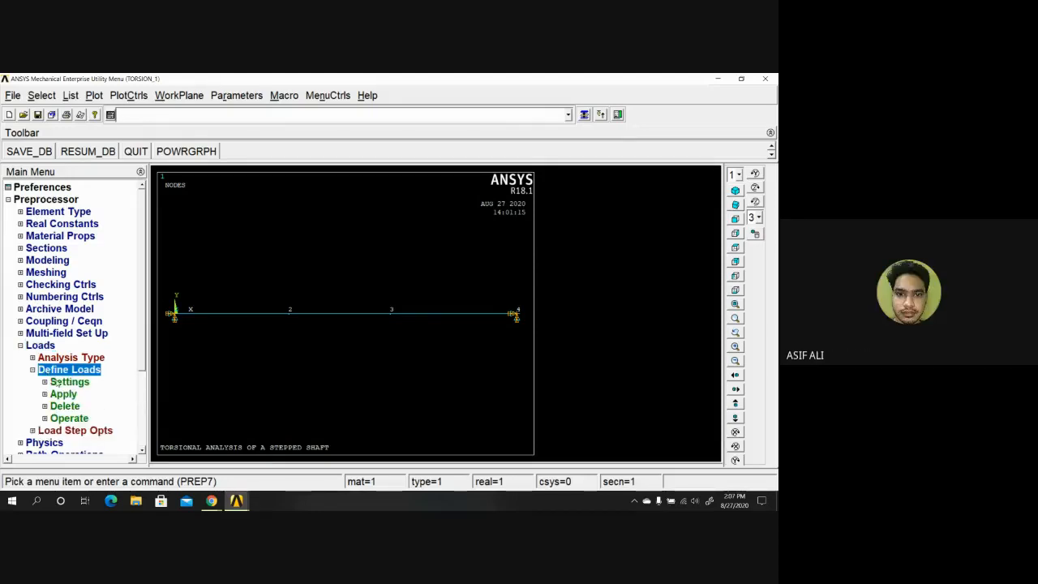
pyautogui.click(63, 393)
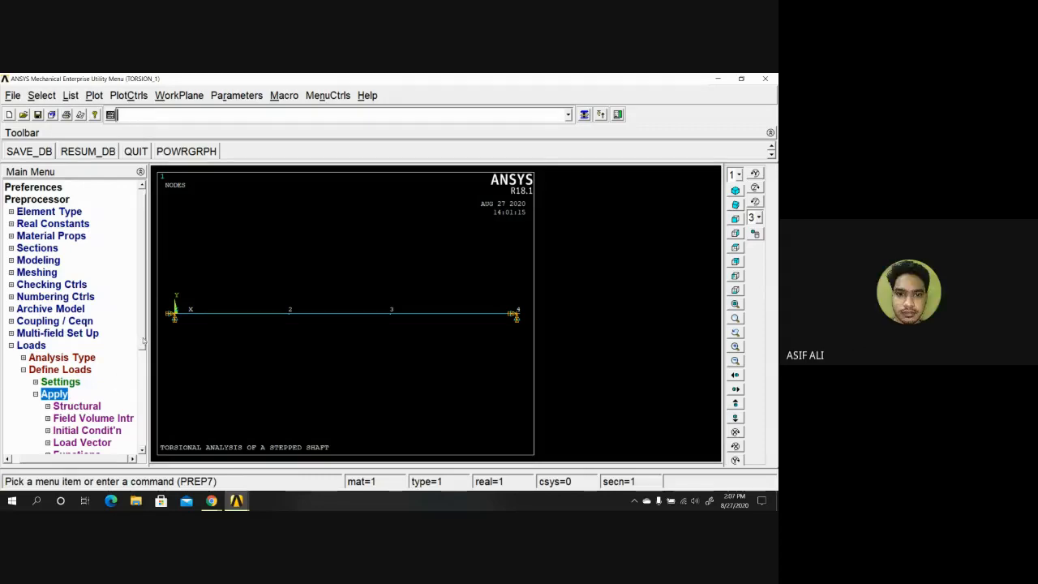
pyautogui.scroll(-2, 119, 359)
pyautogui.click(99, 359)
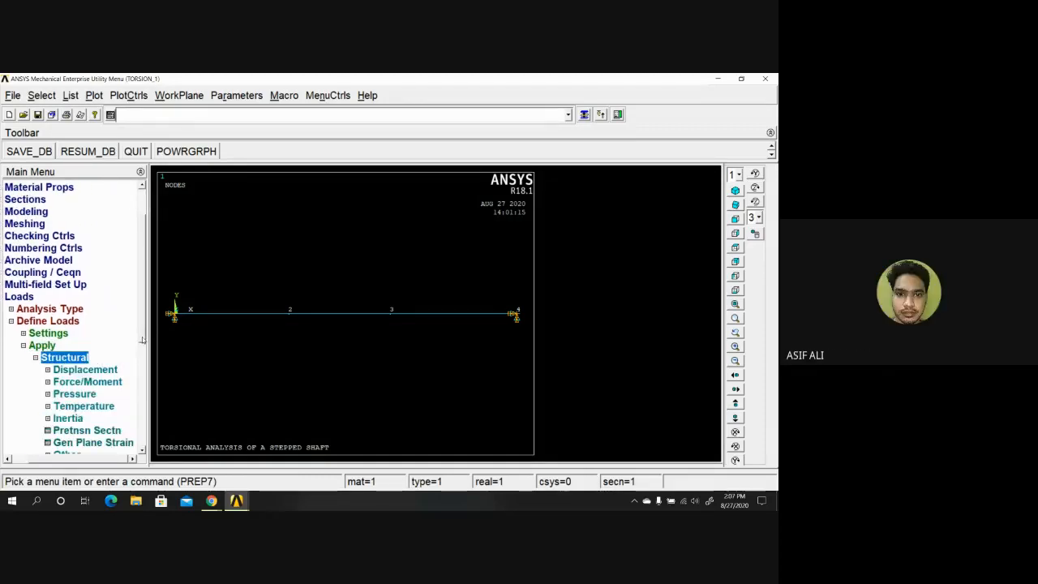
pyautogui.scroll(-1, 143, 345)
pyautogui.scroll(-1, 143, 345)
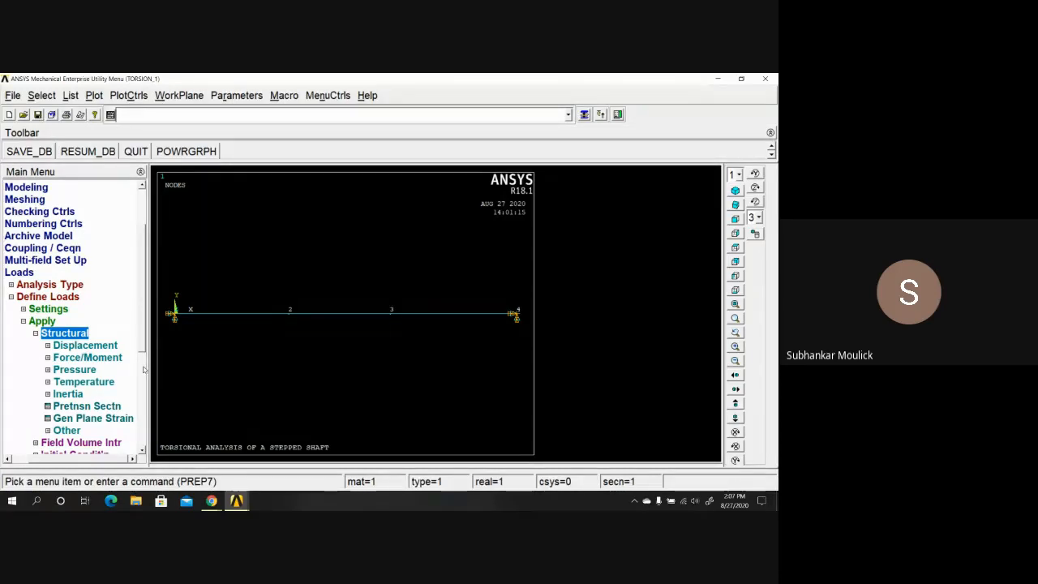
pyautogui.click(97, 359)
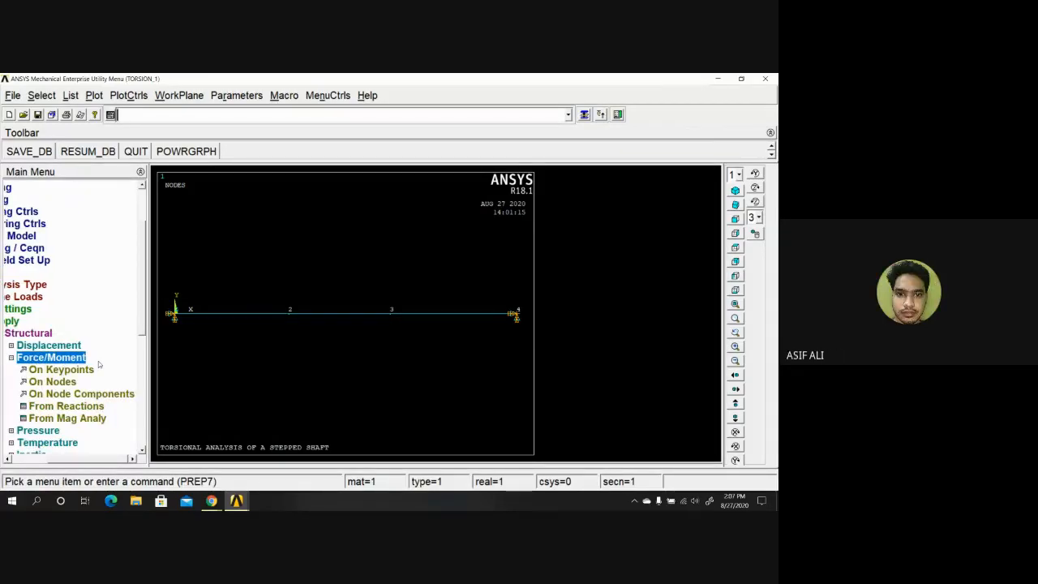
pyautogui.click(70, 382)
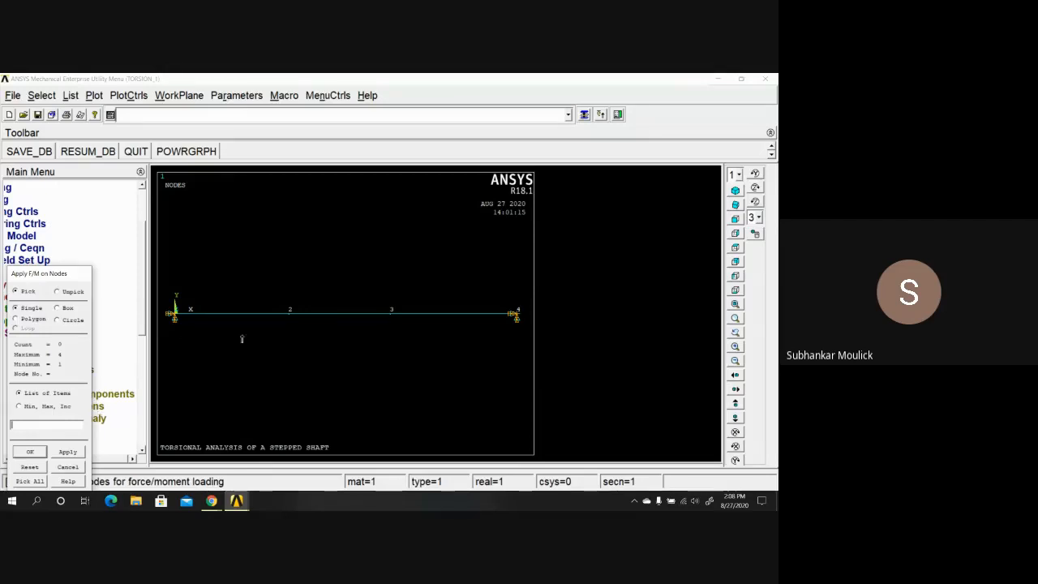
pyautogui.click(290, 315)
pyautogui.click(290, 319)
pyautogui.click(69, 452)
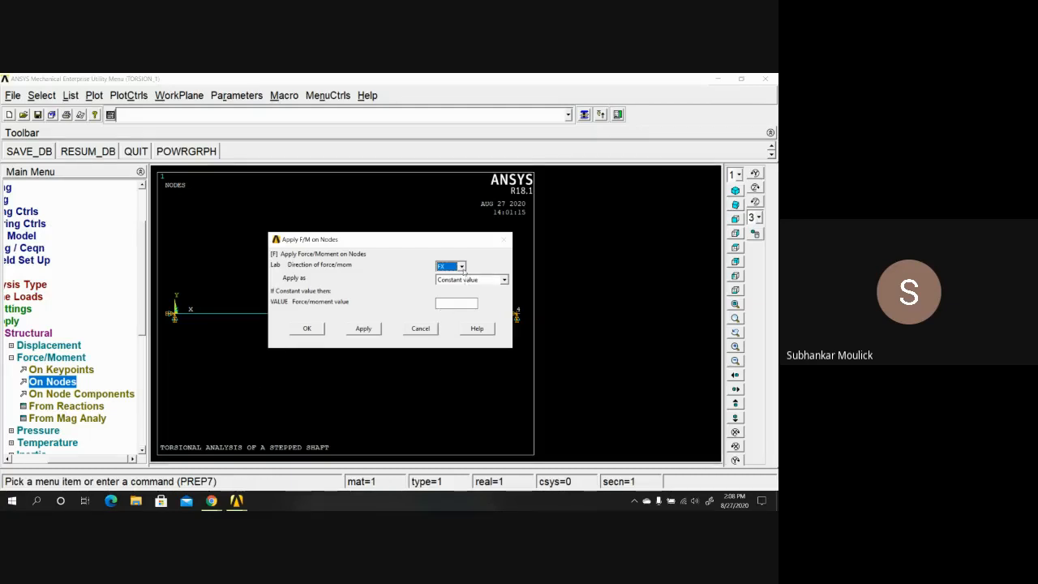
pyautogui.click(462, 268)
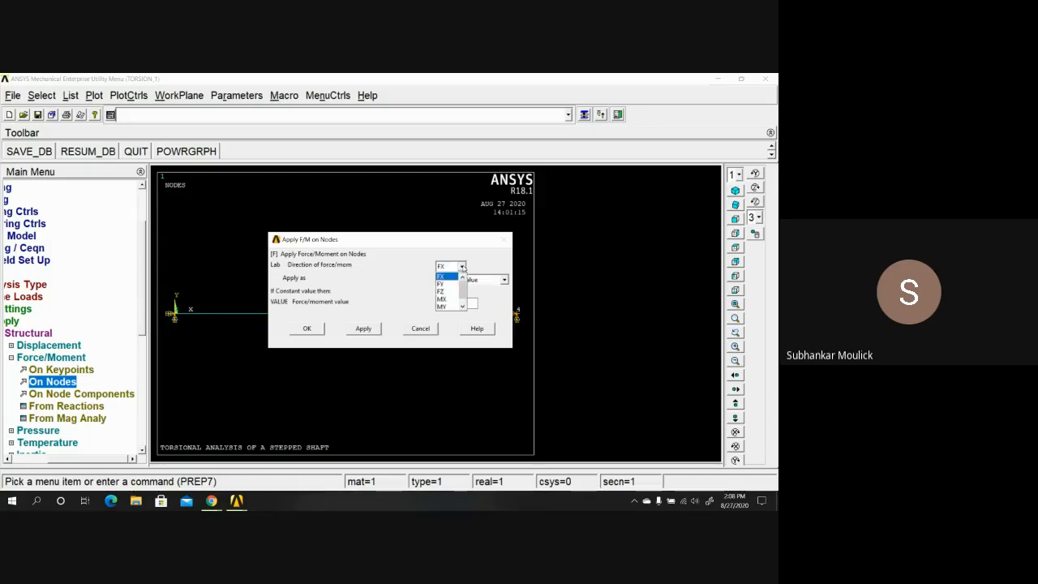
pyautogui.moveTo(464, 294)
pyautogui.mouseDown()
pyautogui.moveTo(464, 303)
pyautogui.moveTo(464, 290)
pyautogui.mouseUp()
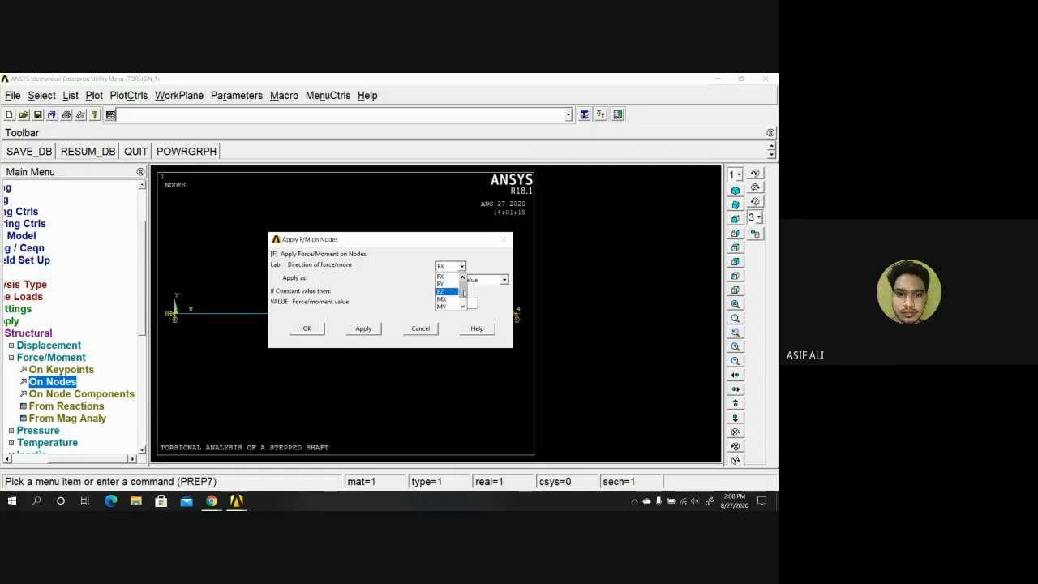
pyautogui.moveTo(464, 290); pyautogui.dragTo(464, 285)
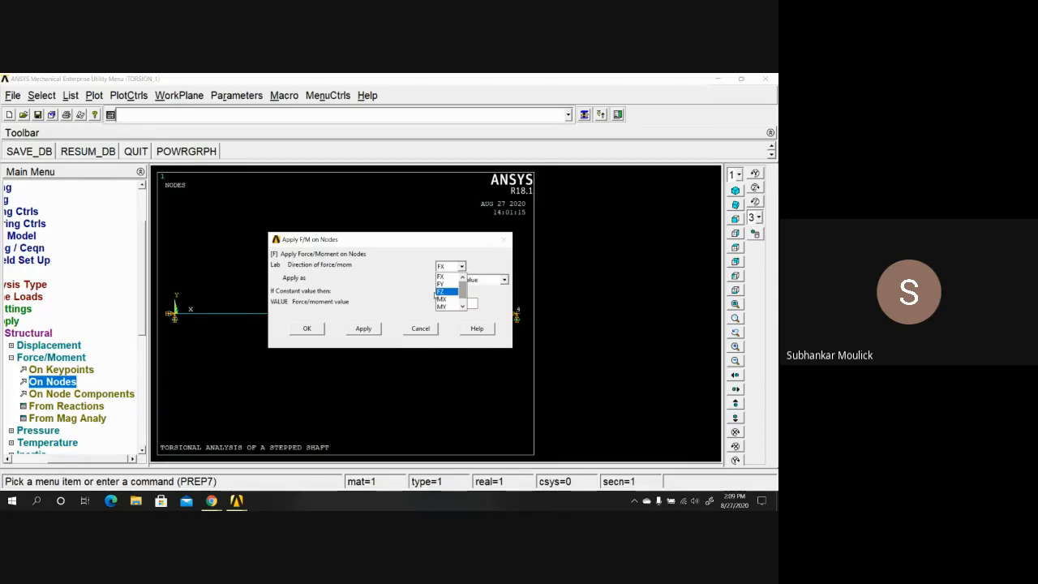
pyautogui.click(444, 299)
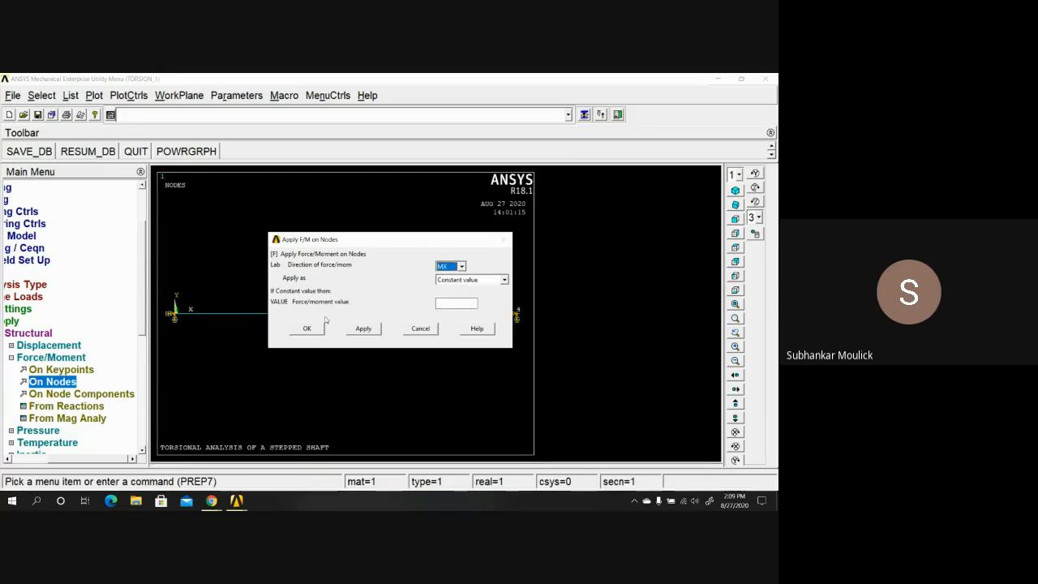
pyautogui.click(446, 304)
pyautogui.write('E6')
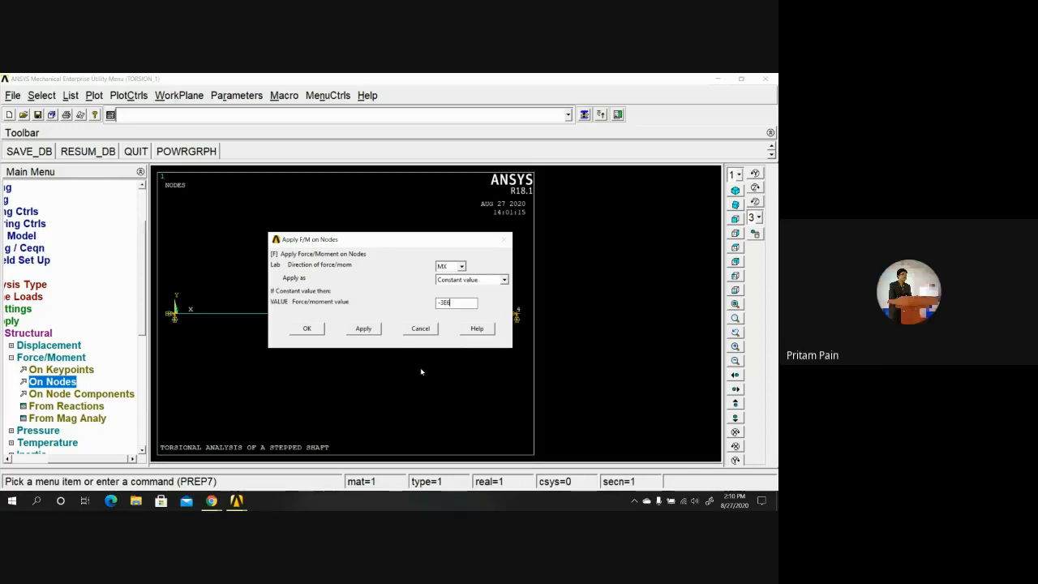
pyautogui.click(363, 328)
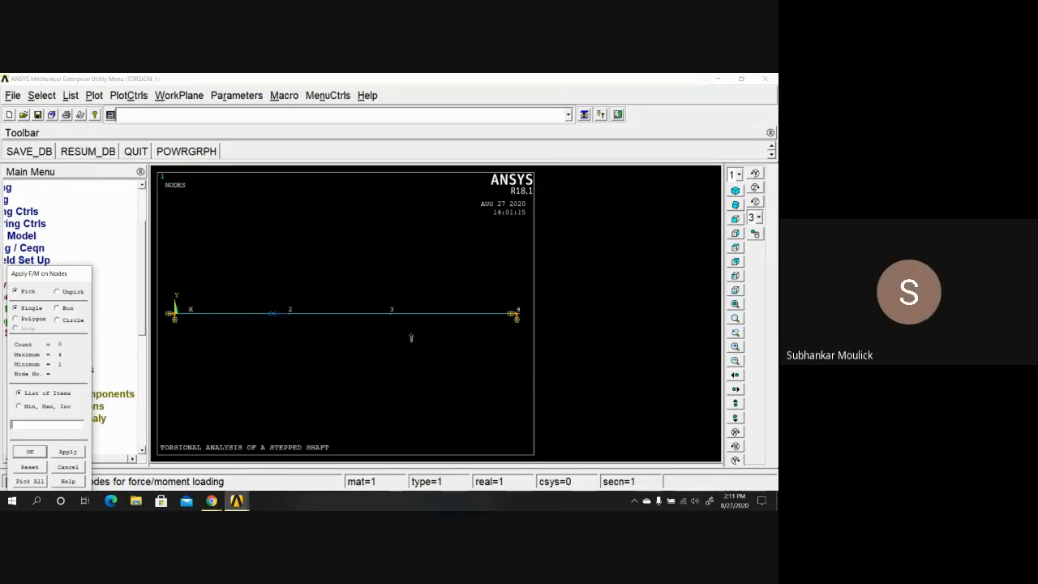
# - Apply a structural moment to node 3 in the MX direction with a constant value of 2E6, and finish the moment loading
pyautogui.click(390, 313)
pyautogui.click(67, 451)
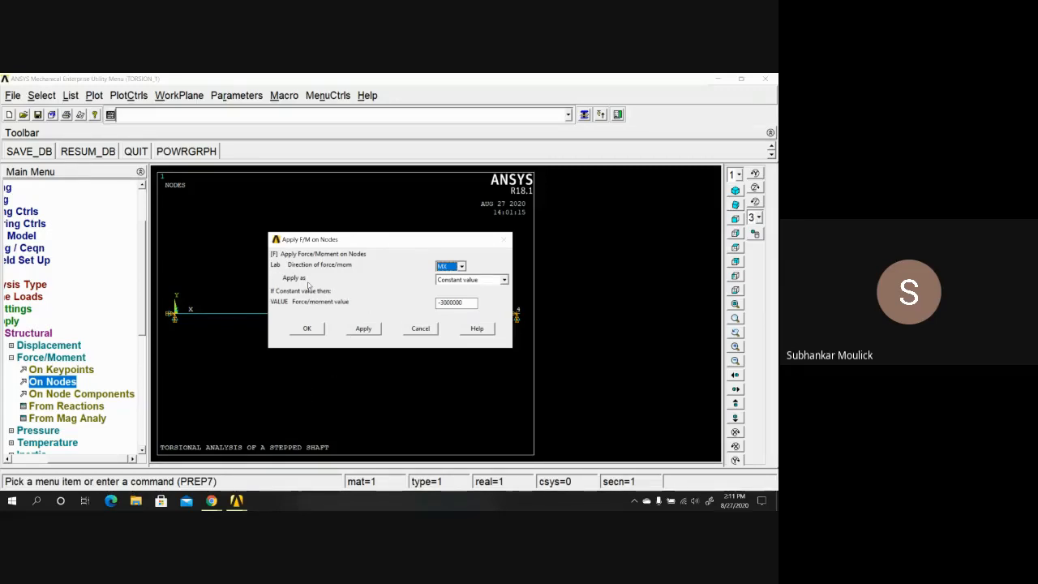
pyautogui.click(462, 266)
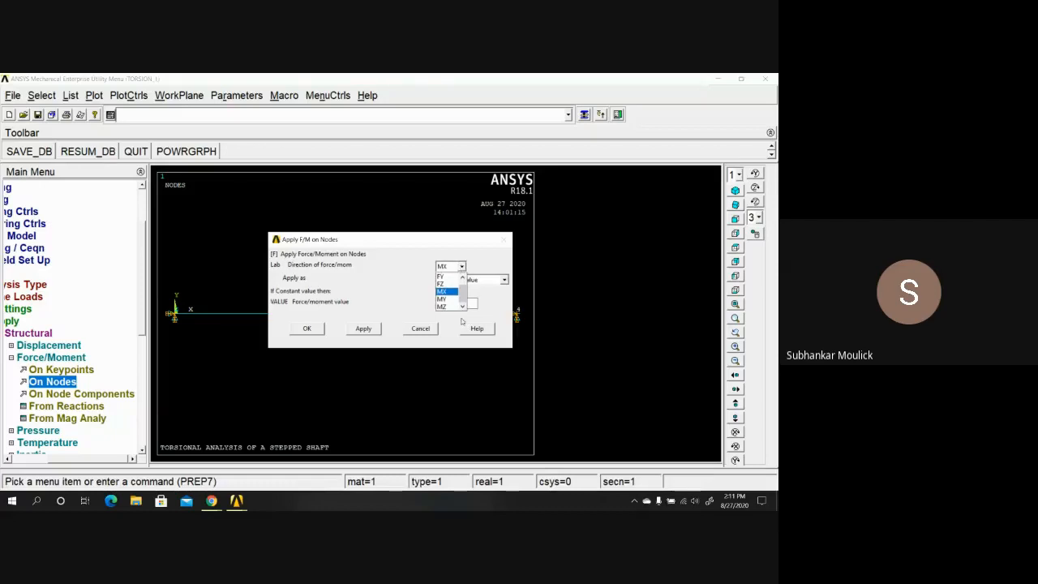
pyautogui.moveTo(462, 306)
pyautogui.mouseDown()
pyautogui.moveTo(463, 293)
pyautogui.moveTo(462, 309)
pyautogui.mouseUp()
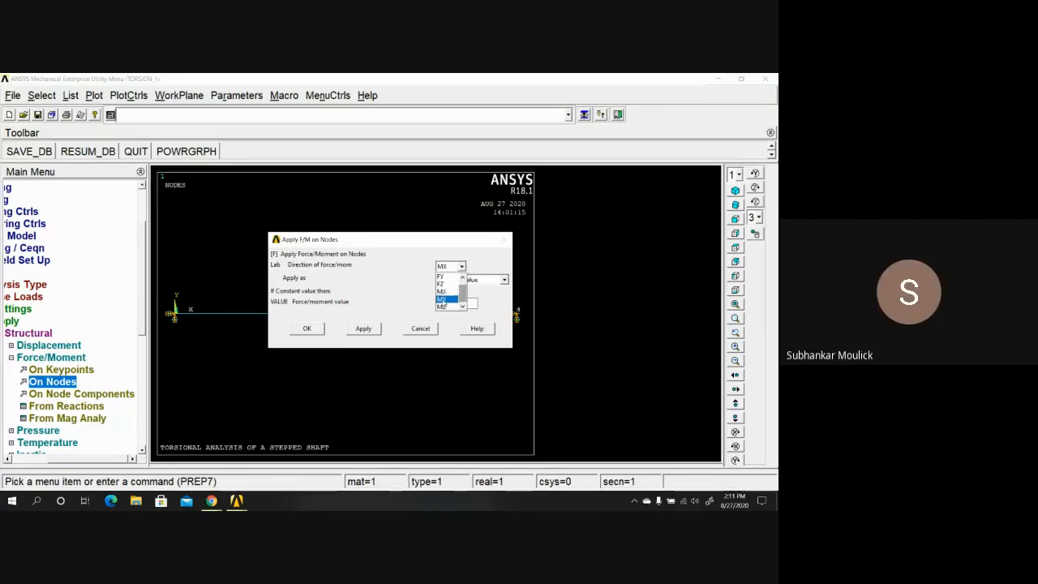
pyautogui.click(447, 299)
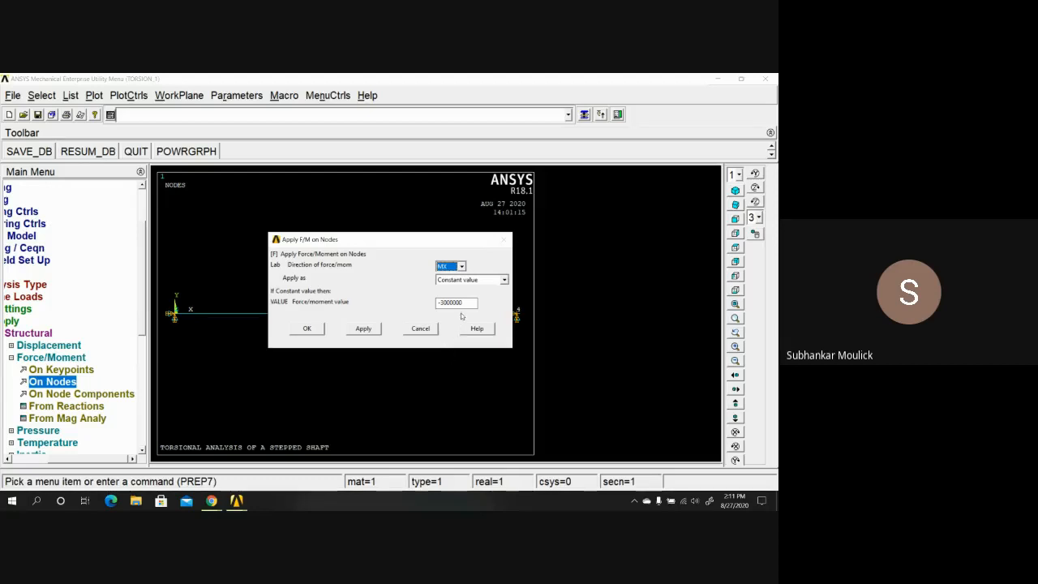
pyautogui.click(462, 303)
pyautogui.press('BackSpace')
pyautogui.press('BackSpace')
pyautogui.press('BackSpace')
pyautogui.press('BackSpace')
pyautogui.press('BackSpace')
pyautogui.press('BackSpace')
pyautogui.press('BackSpace')
pyautogui.press('BackSpace')
pyautogui.write('2E6')
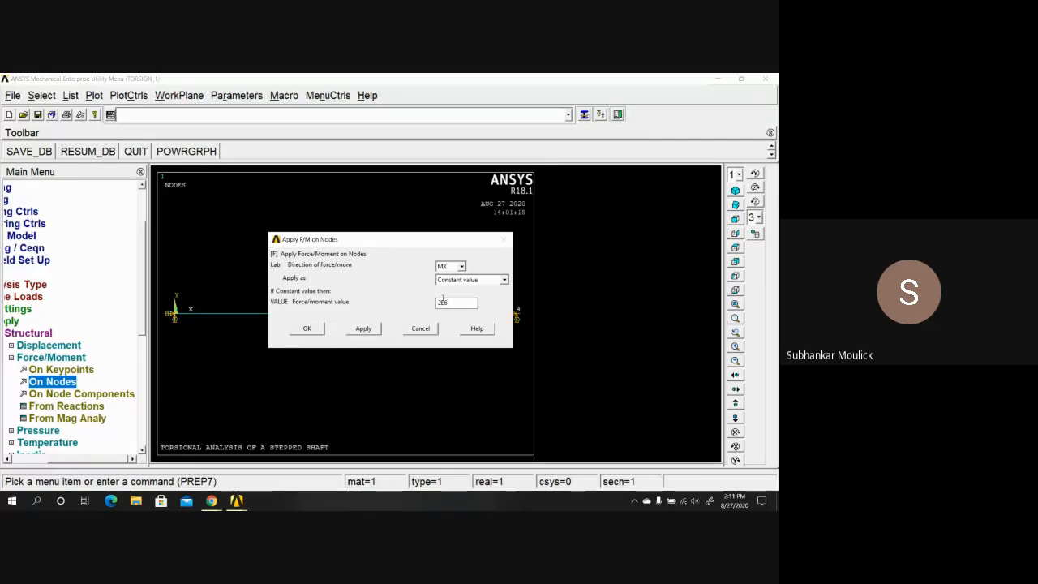
pyautogui.click(358, 331)
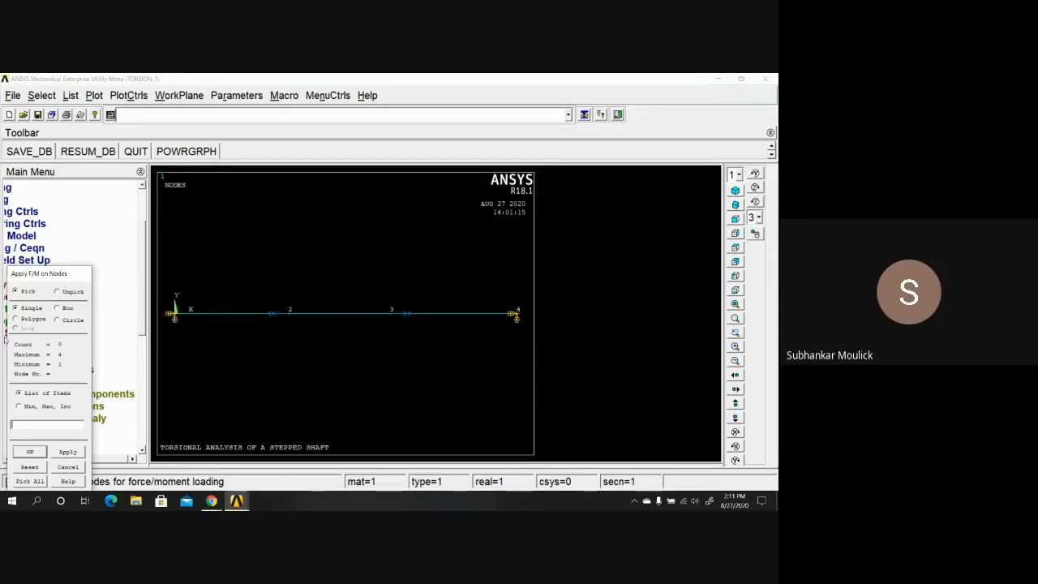
pyautogui.click(30, 451)
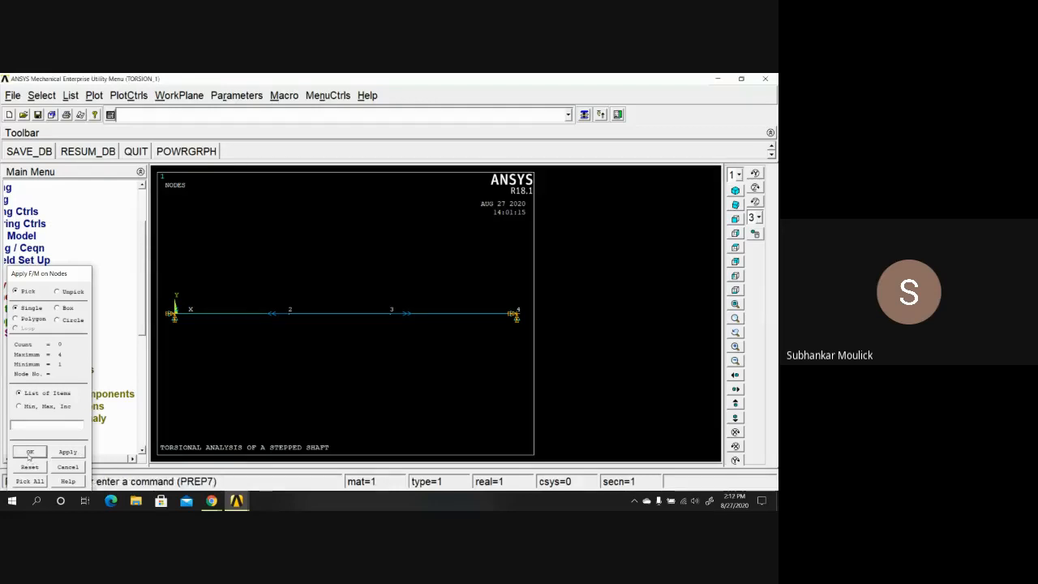
# - Collapse the expanded load-definition branches and the whole Preprocessor section
pyautogui.moveTo(64, 458); pyautogui.dragTo(48, 458)
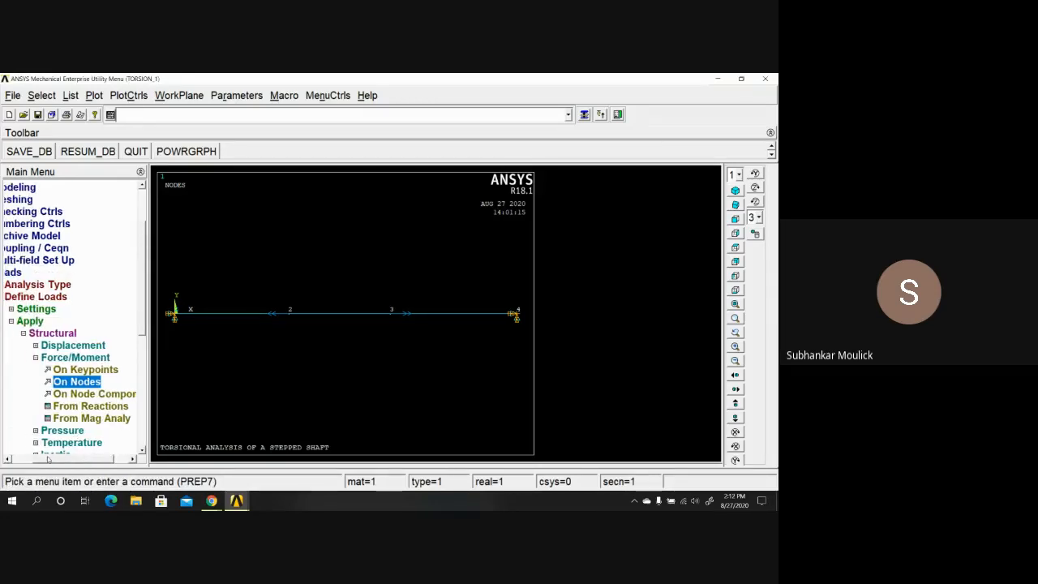
pyautogui.click(35, 358)
pyautogui.press('Left')
pyautogui.press('Left')
pyautogui.press('Left')
pyautogui.press('Left')
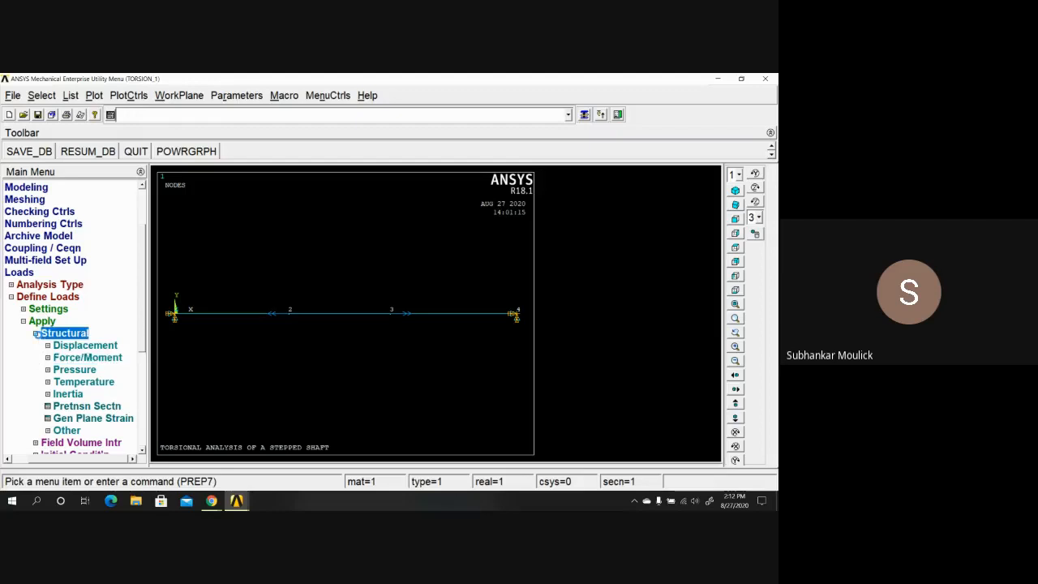
pyautogui.press('Left')
pyautogui.press('Left')
pyautogui.click(20, 284)
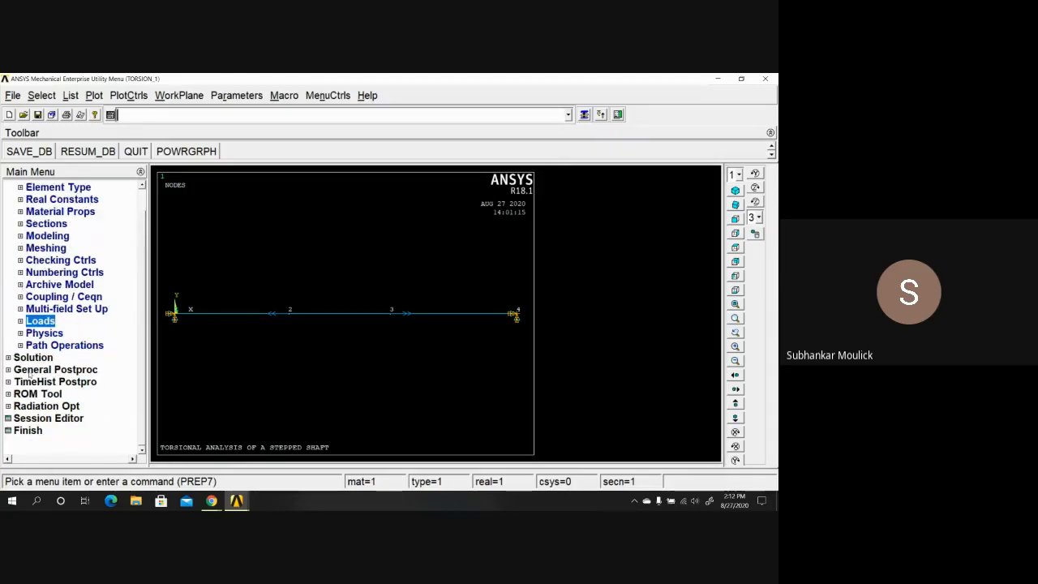
pyautogui.moveTo(144, 366); pyautogui.dragTo(157, 293)
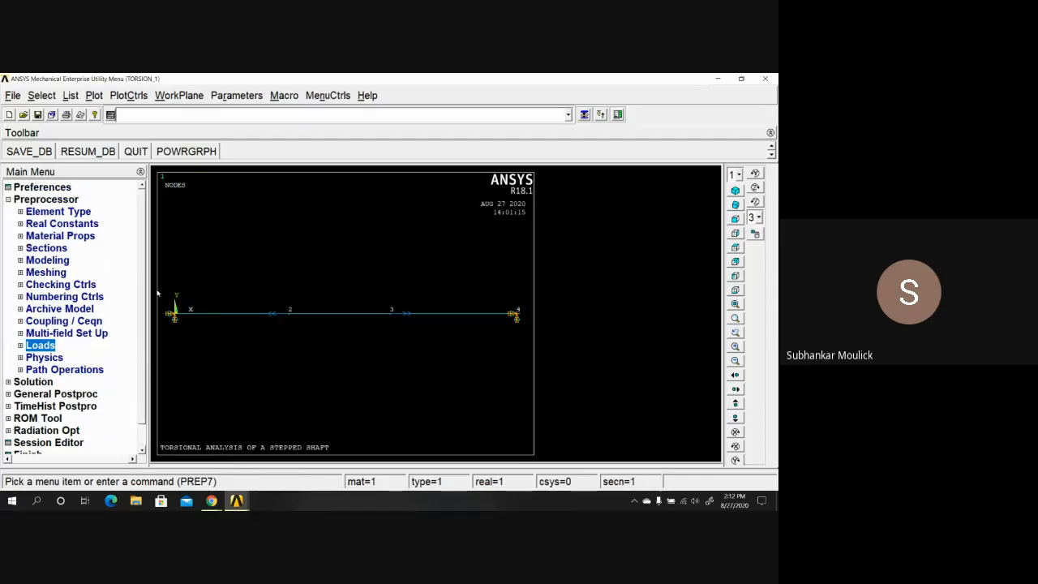
pyautogui.click(8, 199)
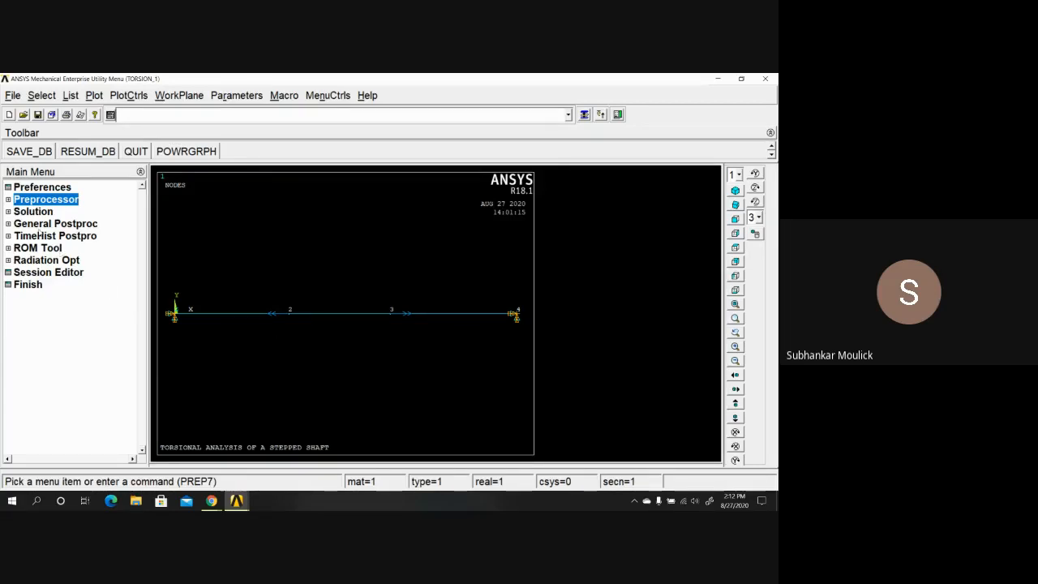
# - Solve the current load step, dismiss the status listing and completion note, and collapse the Solution section
pyautogui.click(44, 211)
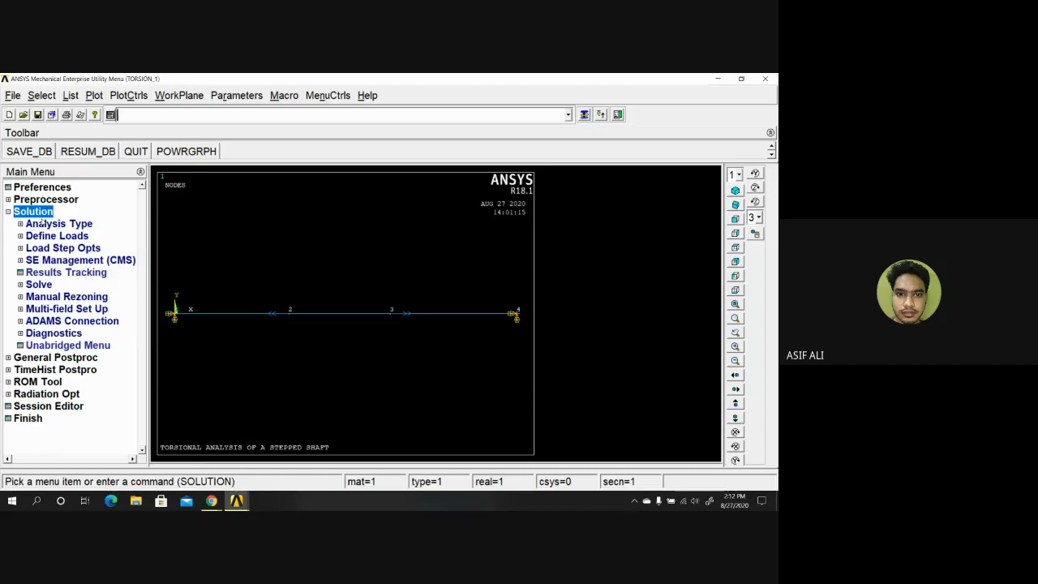
pyautogui.click(45, 285)
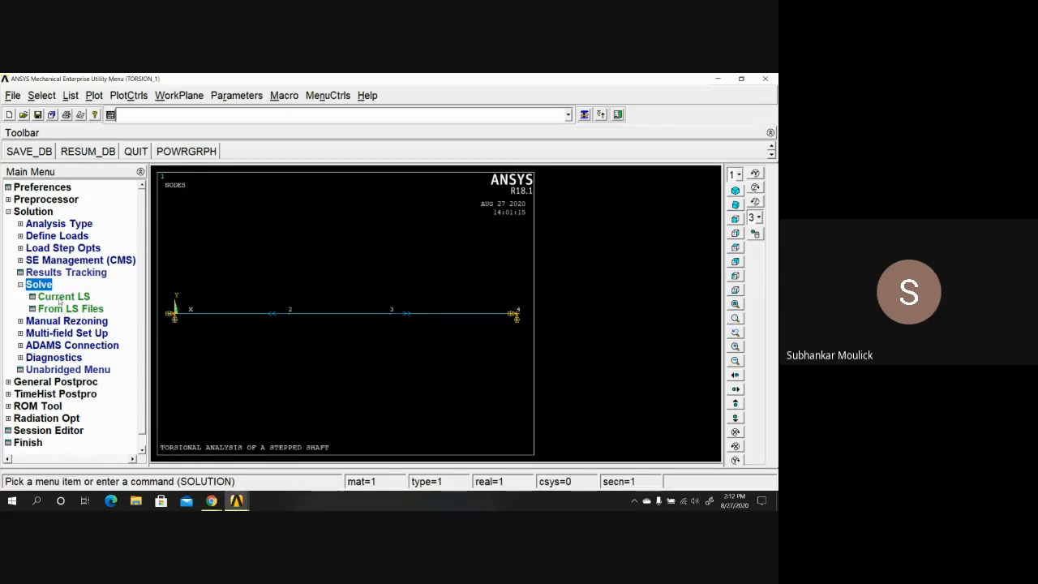
pyautogui.click(60, 298)
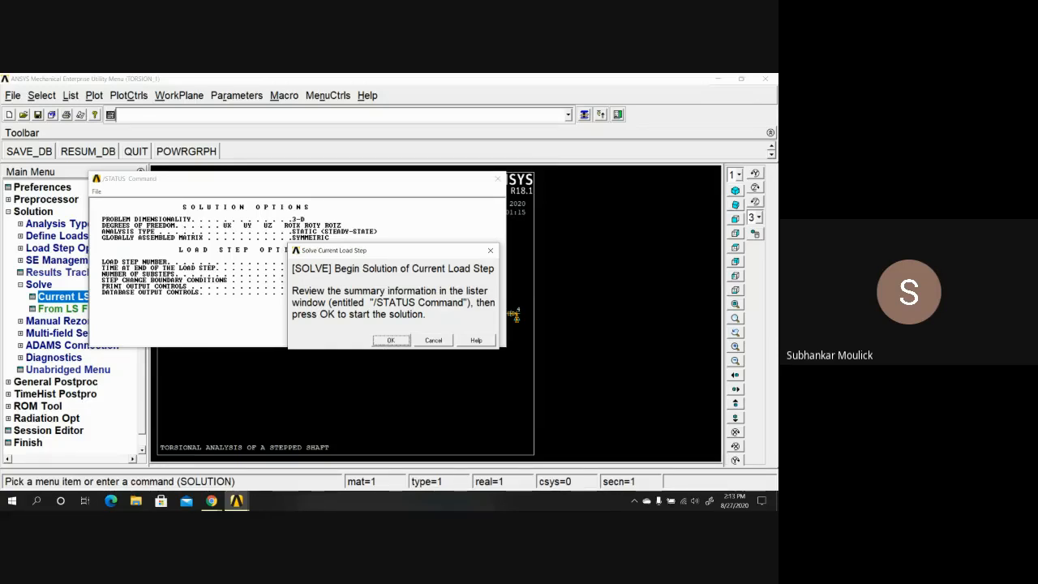
pyautogui.click(390, 341)
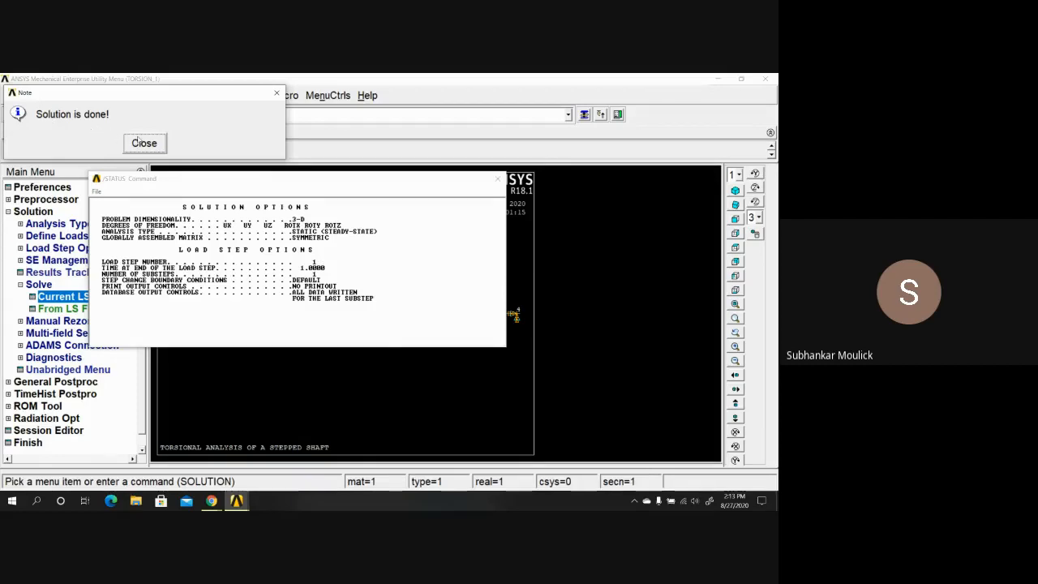
pyautogui.click(498, 180)
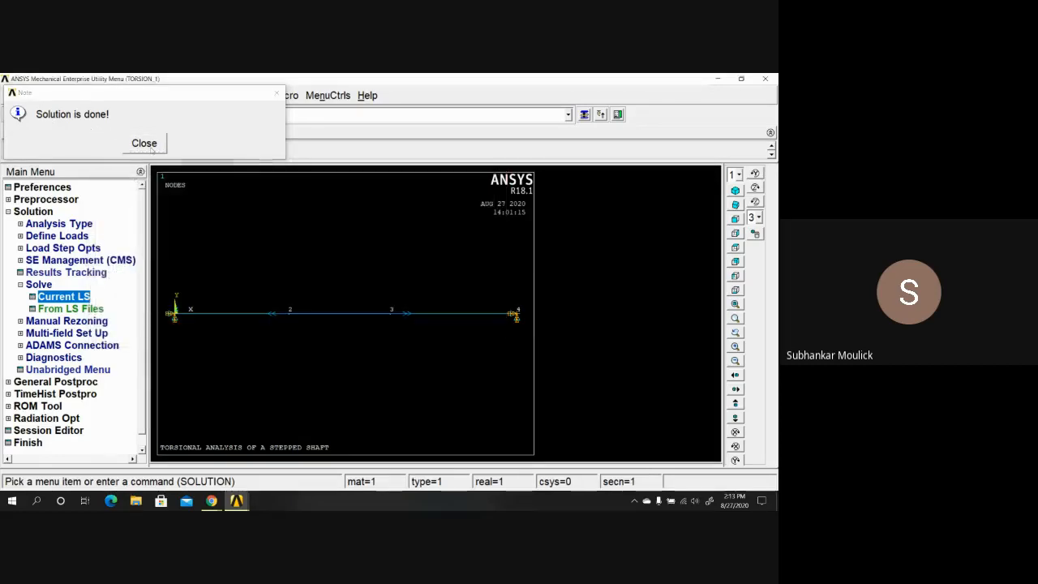
pyautogui.click(147, 144)
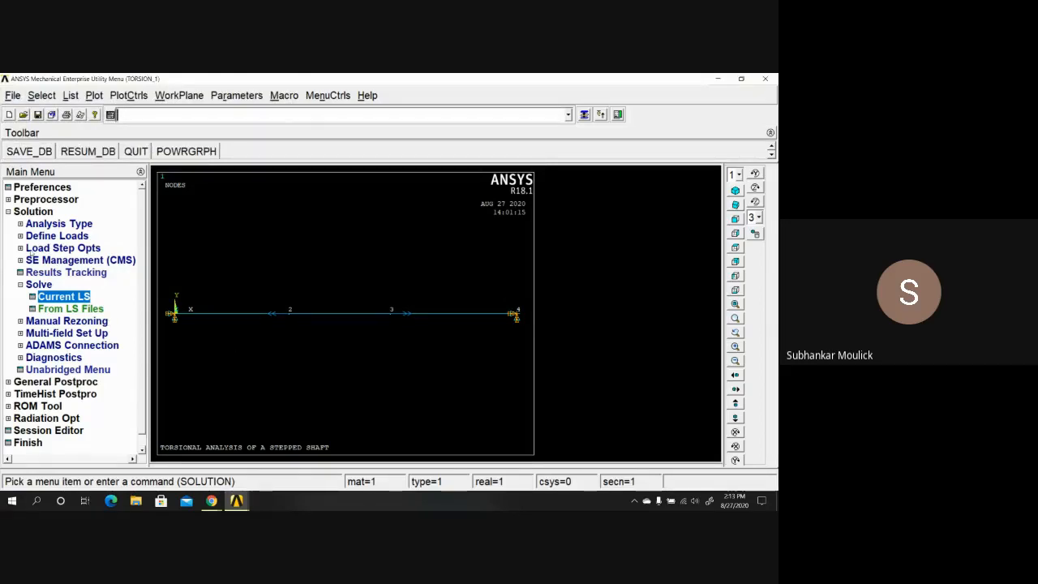
pyautogui.click(20, 284)
pyautogui.click(15, 212)
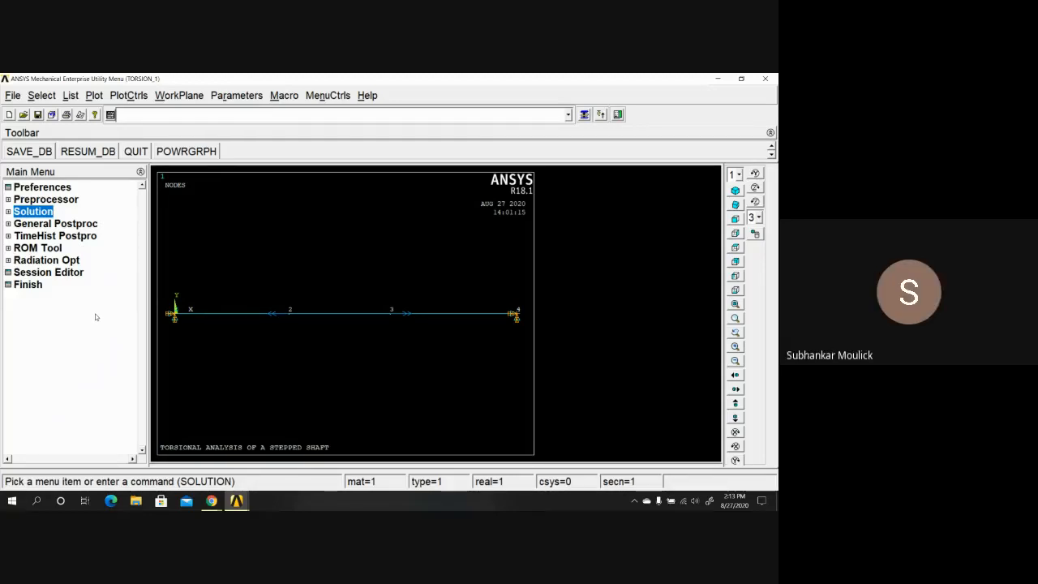
# - Plot the nodal solution contour of the DOF rotation vector sum, showing the deformed shape with the undeformed model
pyautogui.click(88, 228)
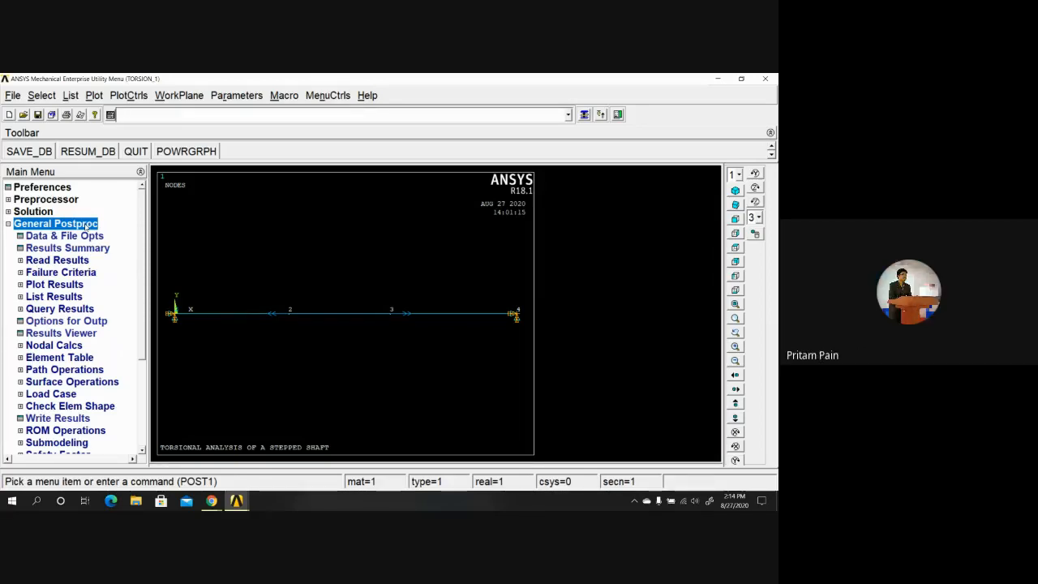
pyautogui.click(61, 285)
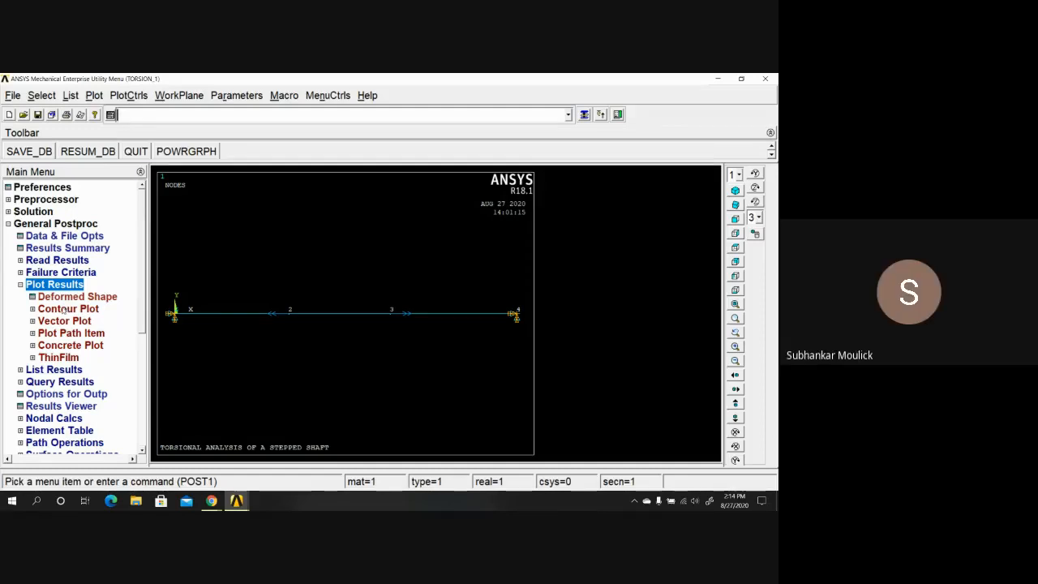
pyautogui.click(63, 308)
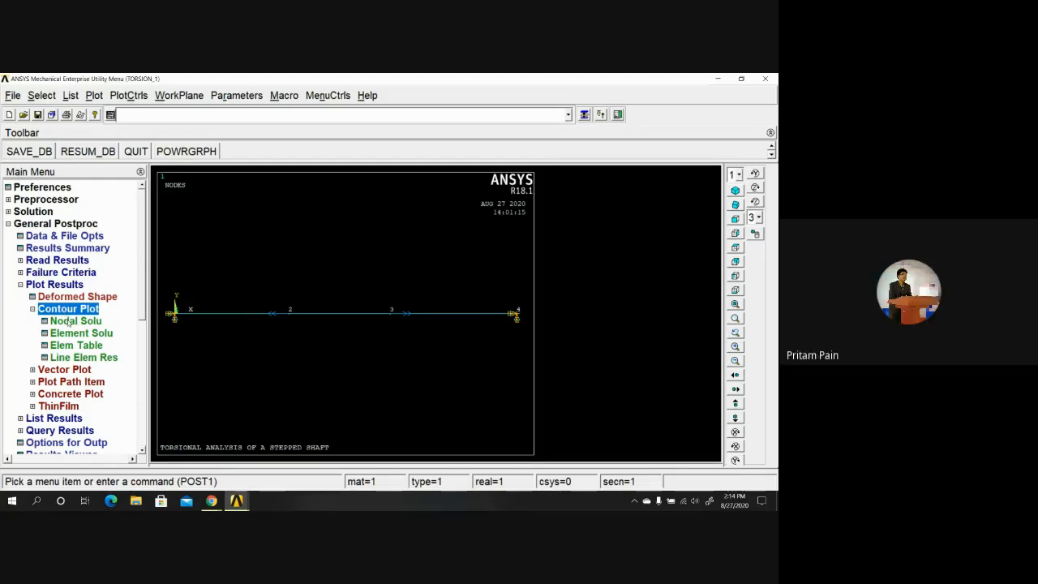
pyautogui.click(70, 322)
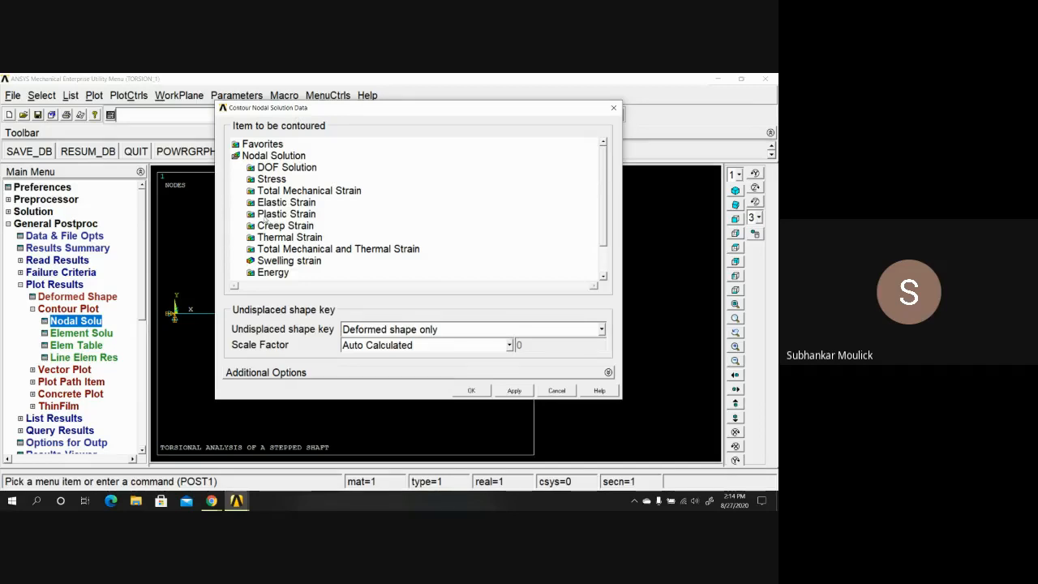
pyautogui.click(293, 170)
pyautogui.doubleClick(287, 167)
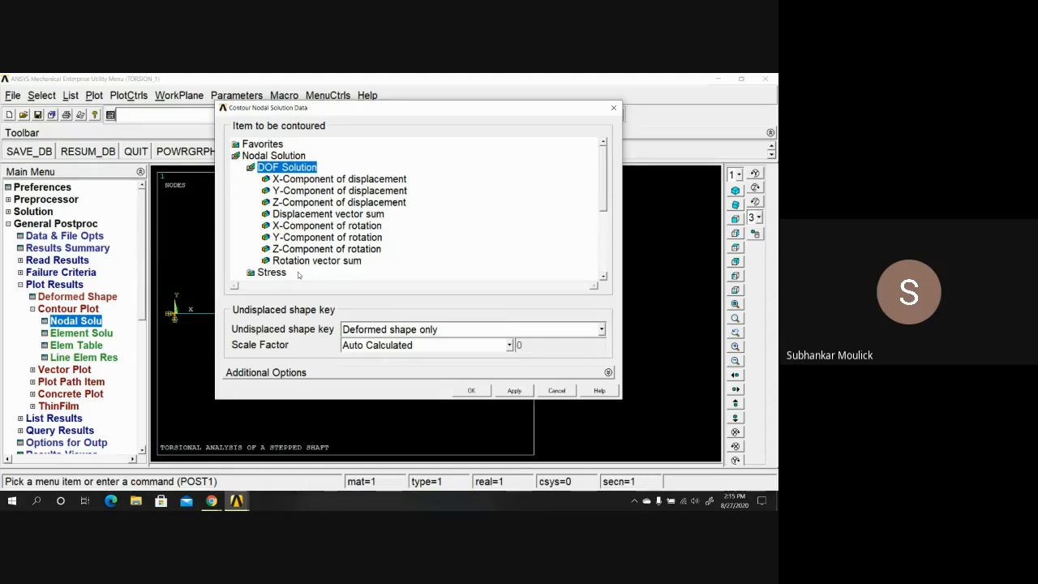
pyautogui.click(319, 263)
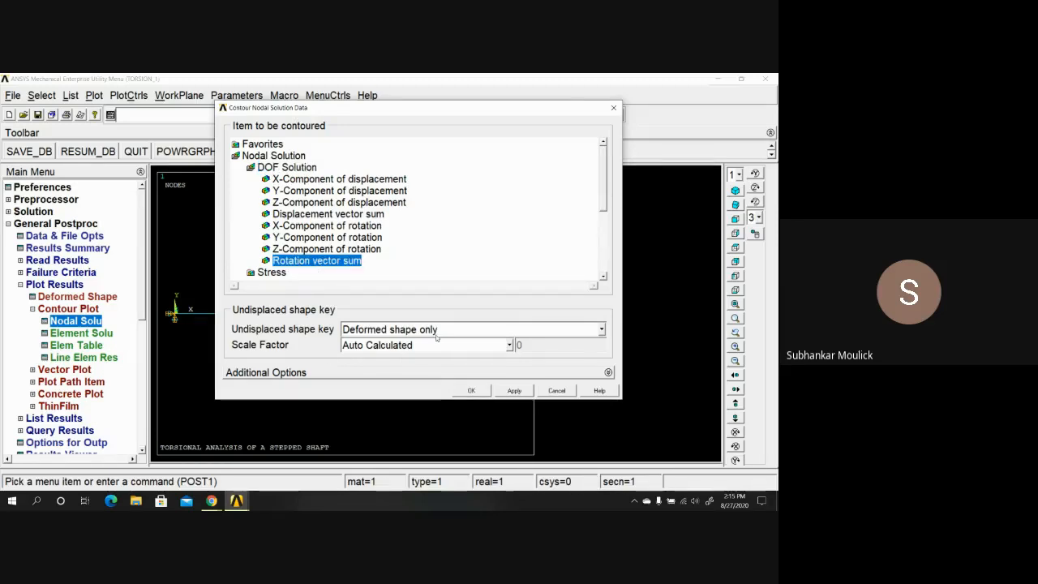
pyautogui.click(601, 329)
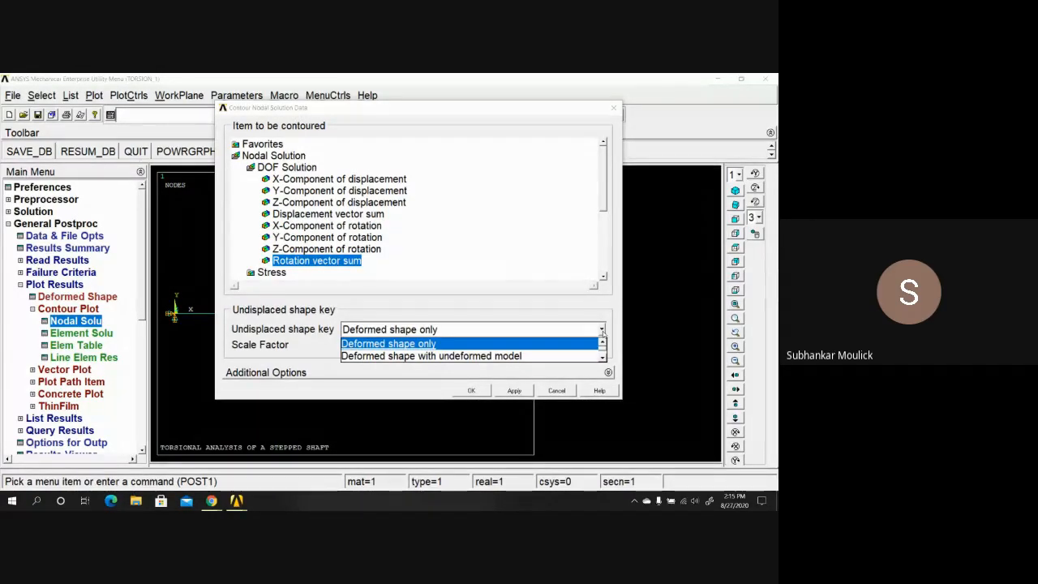
pyautogui.click(527, 356)
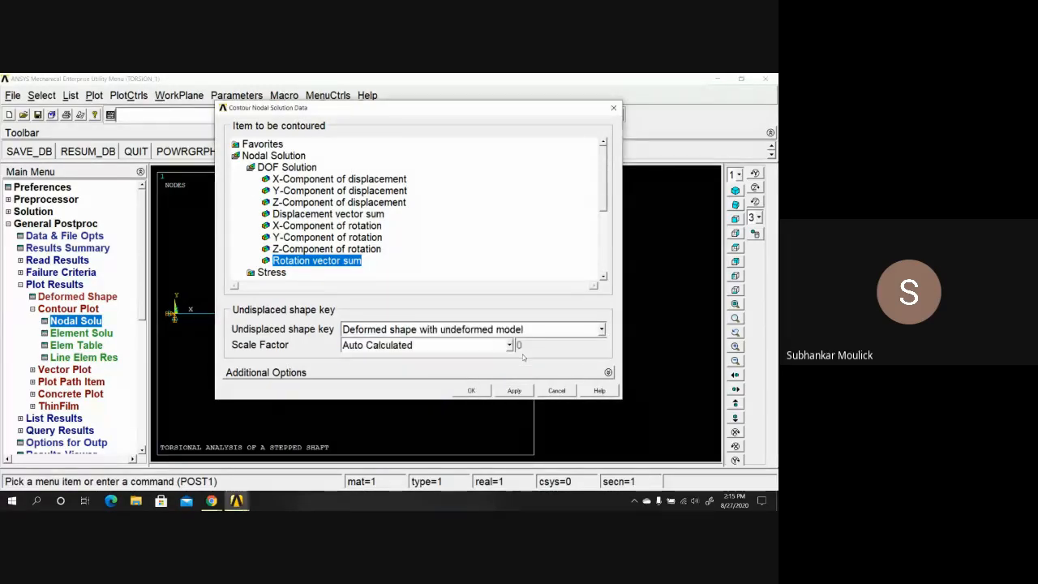
pyautogui.click(471, 391)
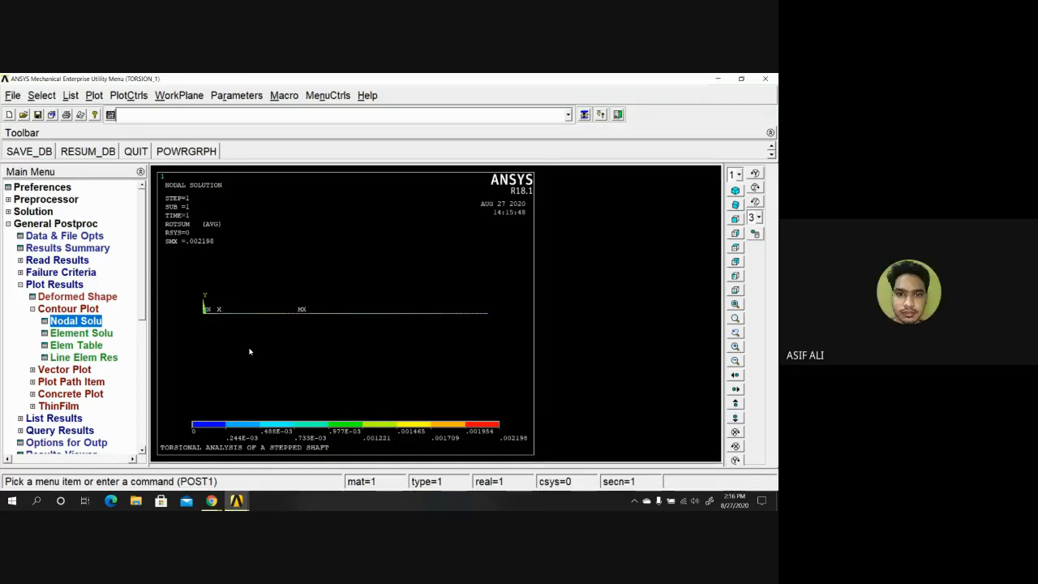
pyautogui.click(32, 309)
pyautogui.click(20, 285)
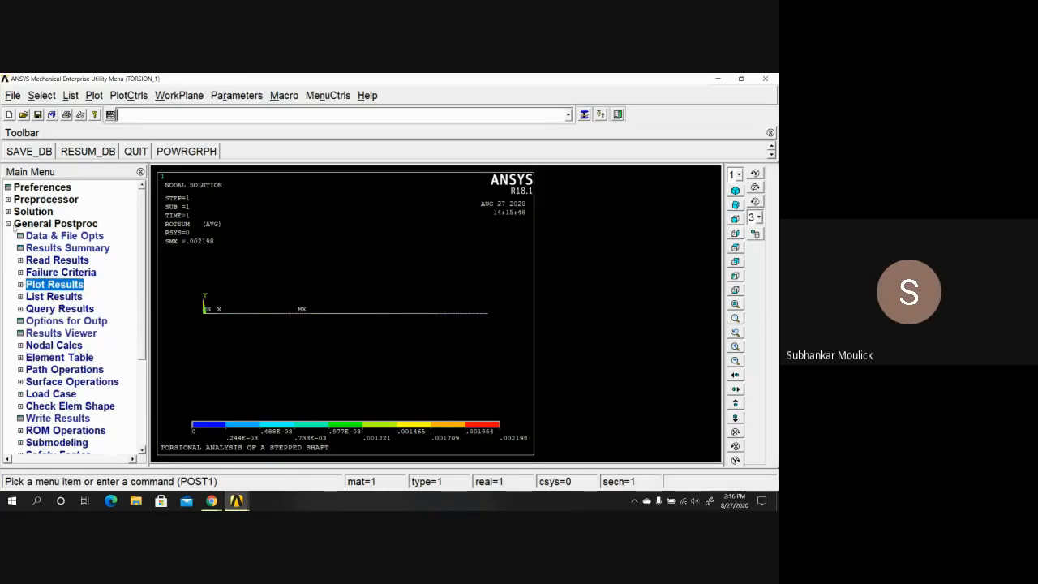
pyautogui.click(16, 225)
# - Turn on the display of element shapes based on real constant descriptions and replot the rotation contour
pyautogui.click(130, 95)
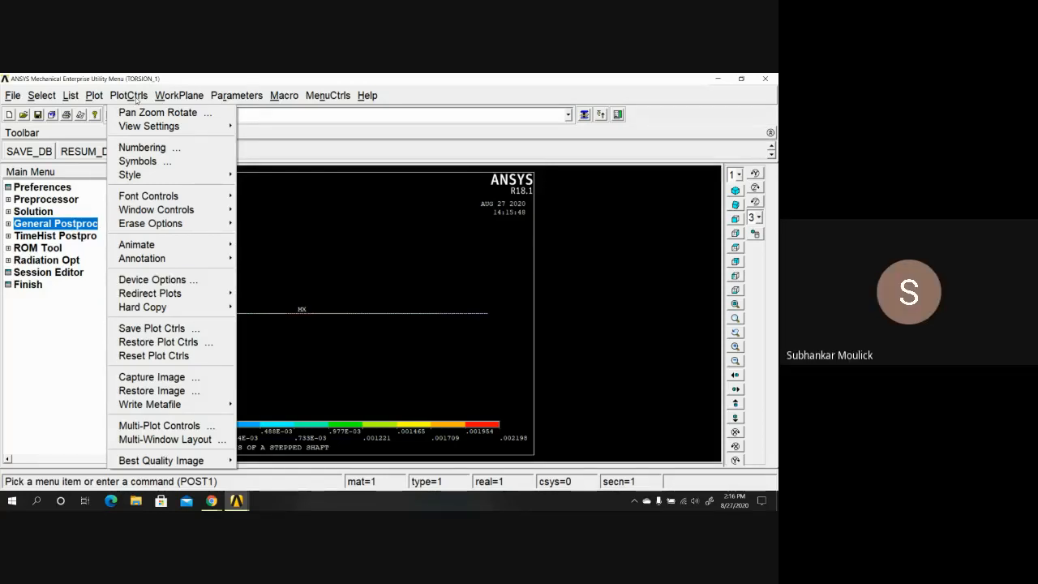
pyautogui.moveTo(139, 178)
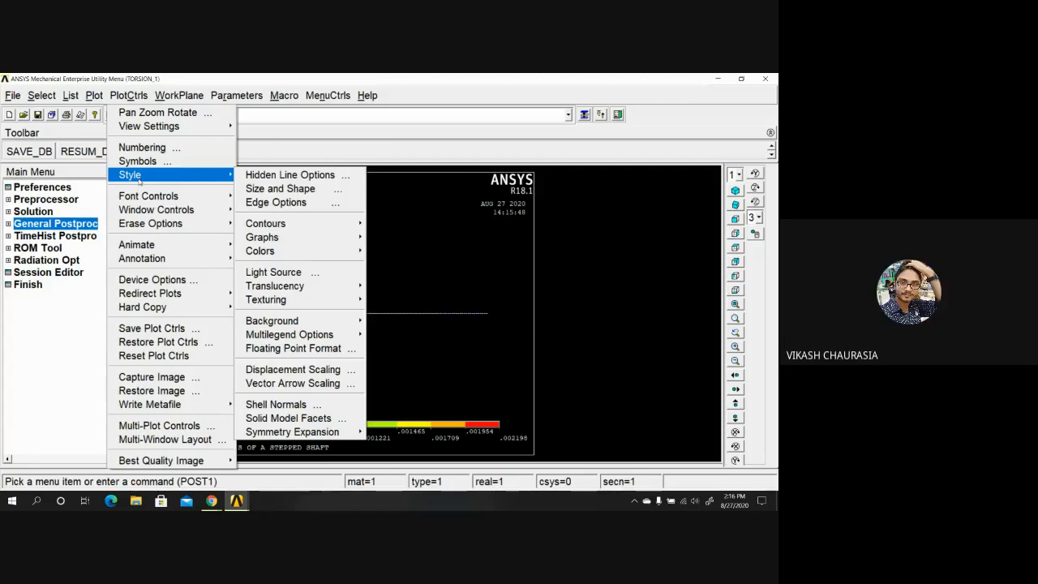
pyautogui.click(260, 188)
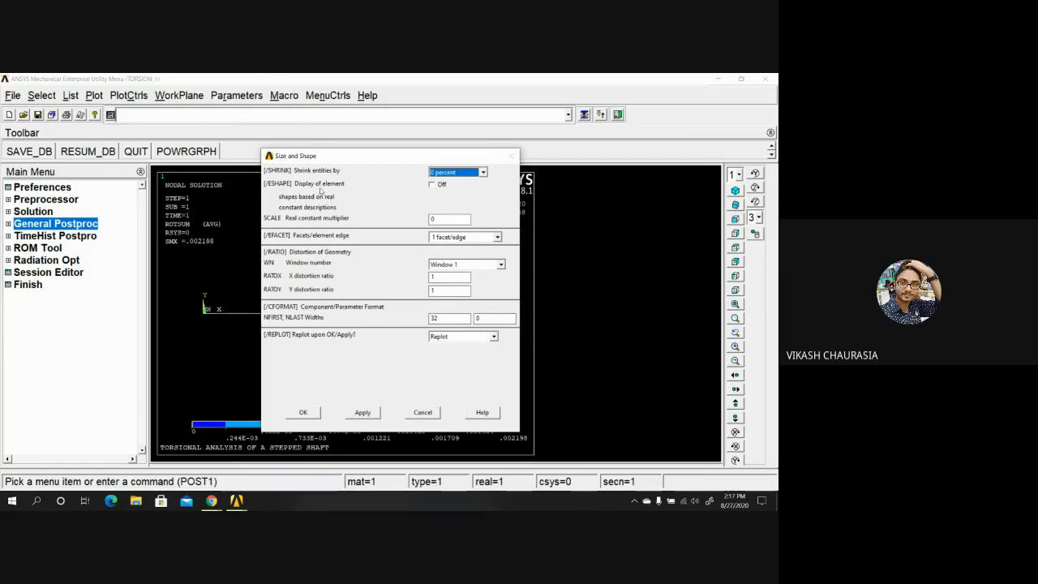
pyautogui.moveTo(418, 157); pyautogui.dragTo(579, 350)
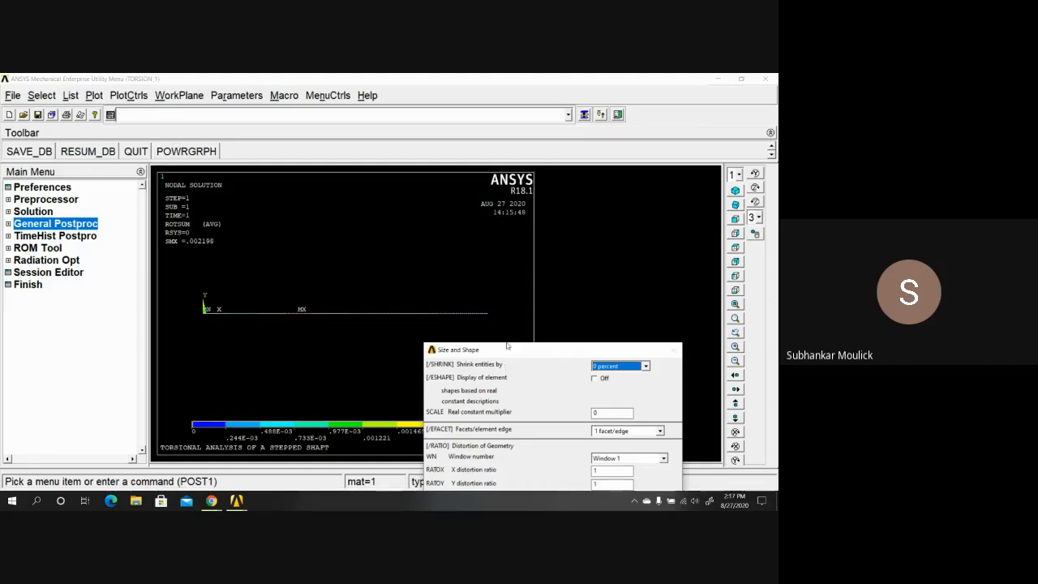
pyautogui.moveTo(507, 349); pyautogui.dragTo(392, 134)
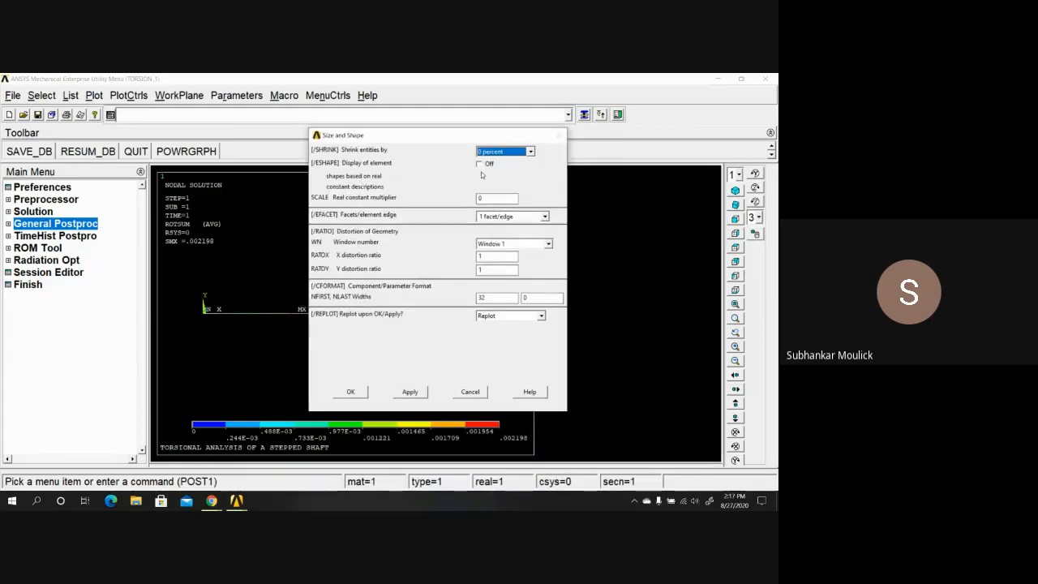
pyautogui.click(479, 163)
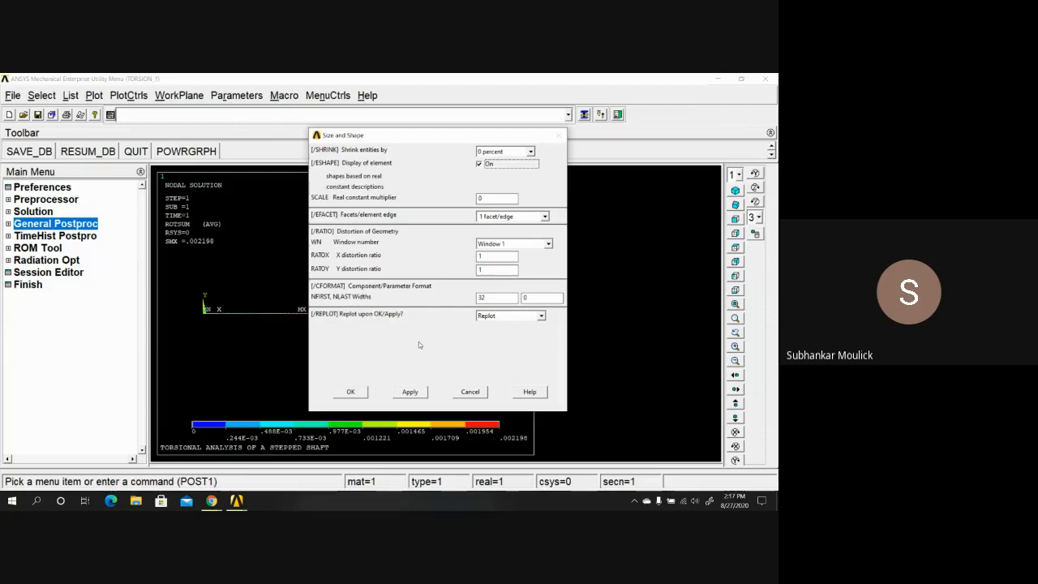
pyautogui.click(351, 393)
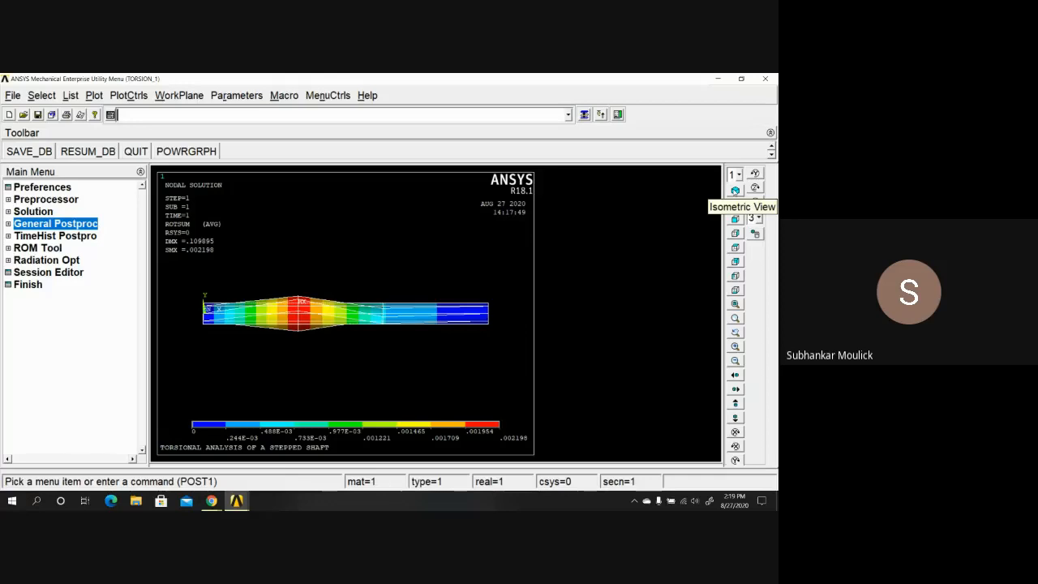
# - Inspect the shaft's rotation contour in isometric, oblique, front and right views, then restore the isometric view
pyautogui.click(734, 191)
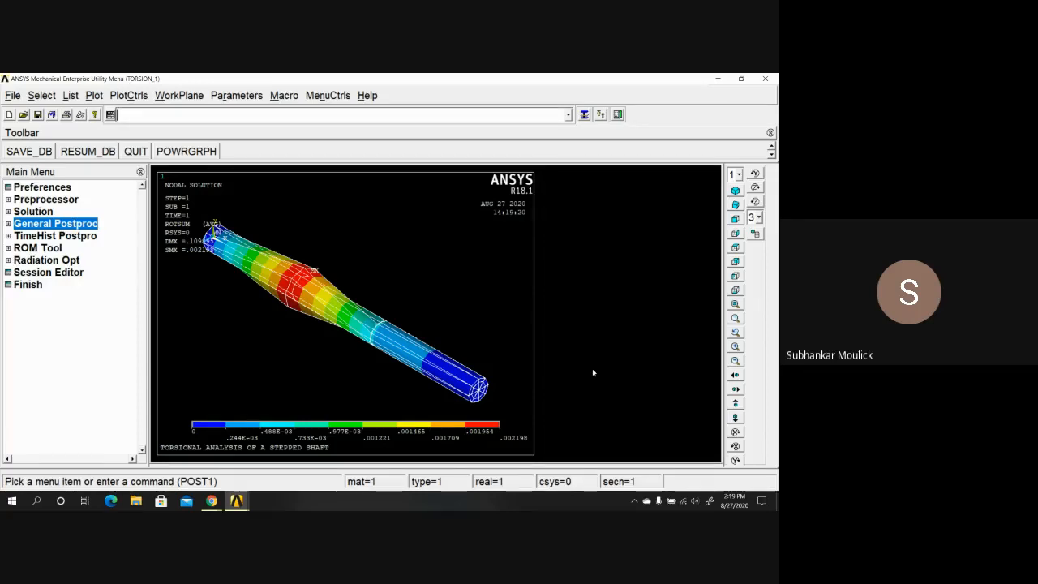
pyautogui.click(734, 206)
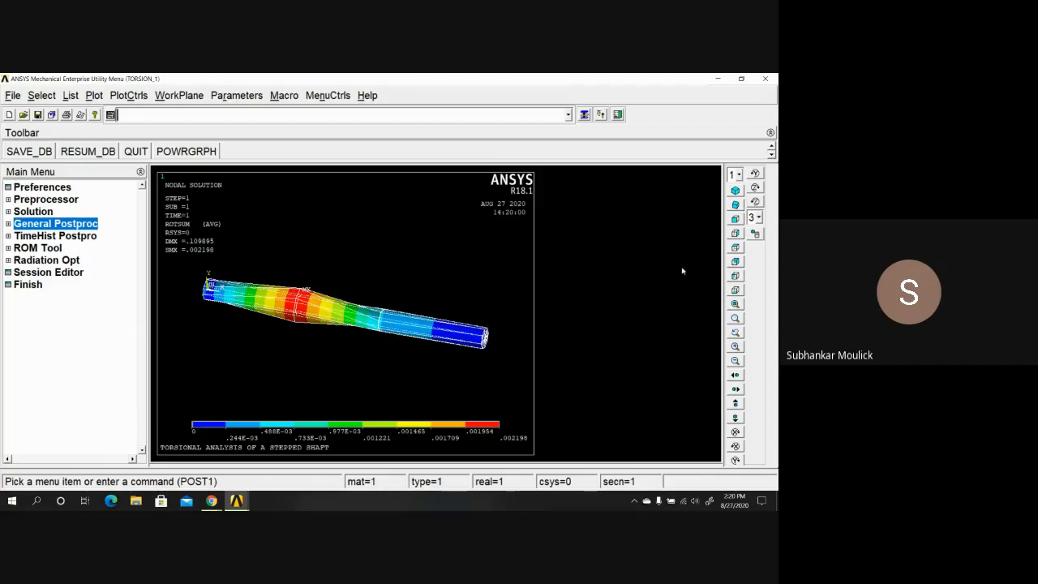
pyautogui.click(736, 219)
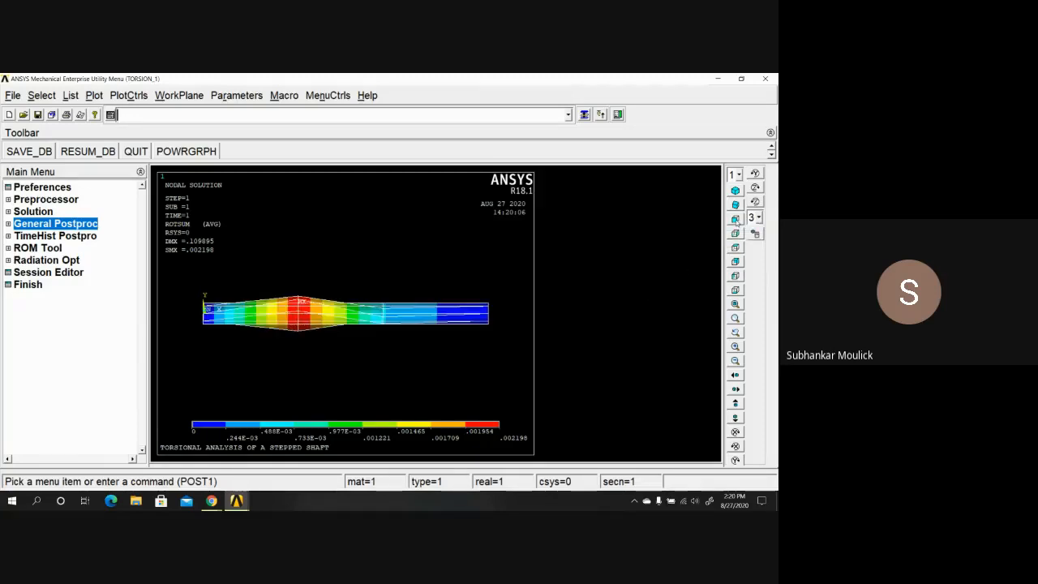
pyautogui.click(735, 234)
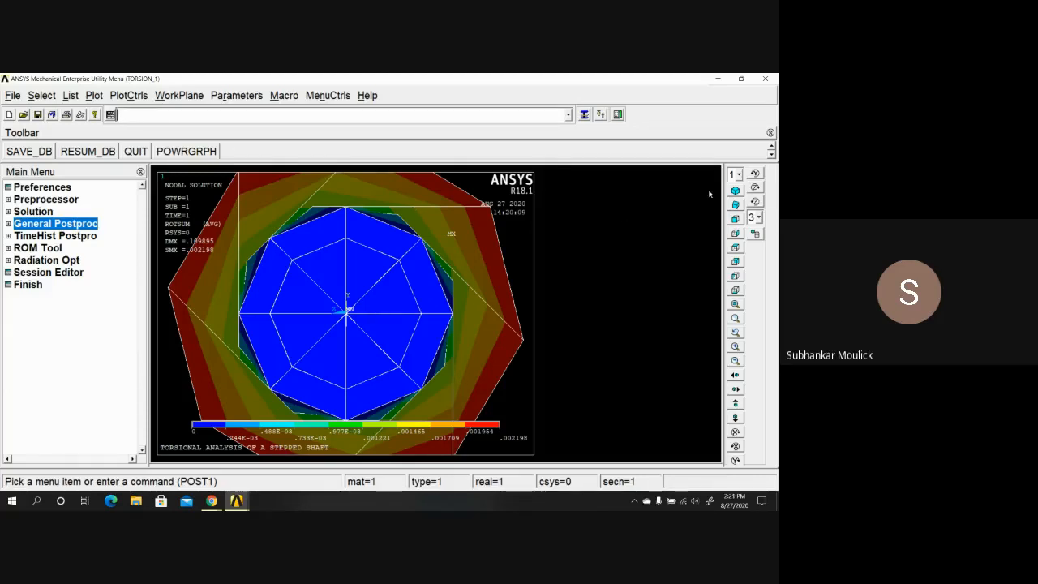
pyautogui.click(735, 191)
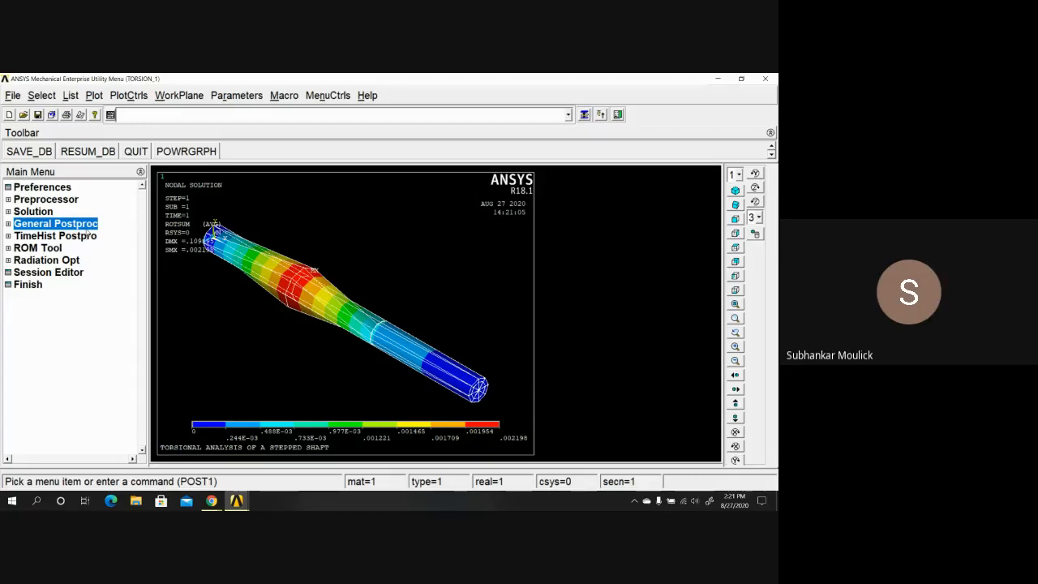
# - List the nodal solution results for the DOF rotation vector sum
pyautogui.click(86, 225)
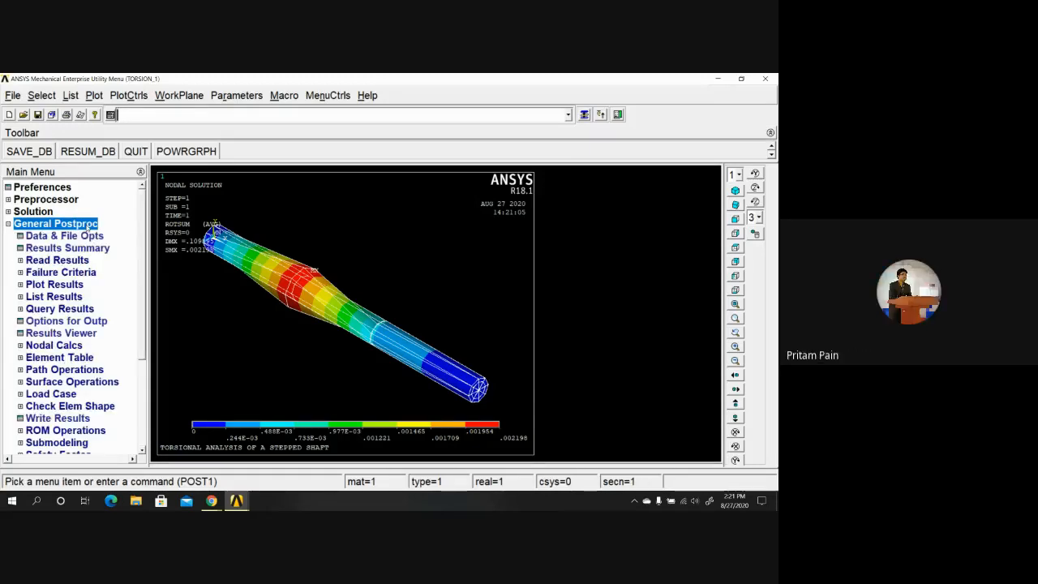
pyautogui.click(60, 297)
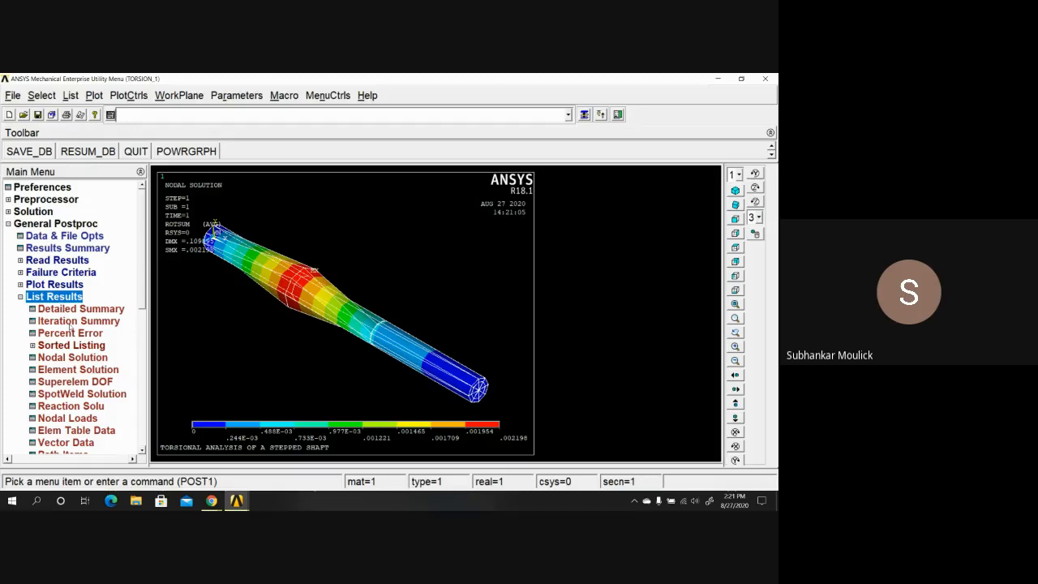
pyautogui.click(72, 357)
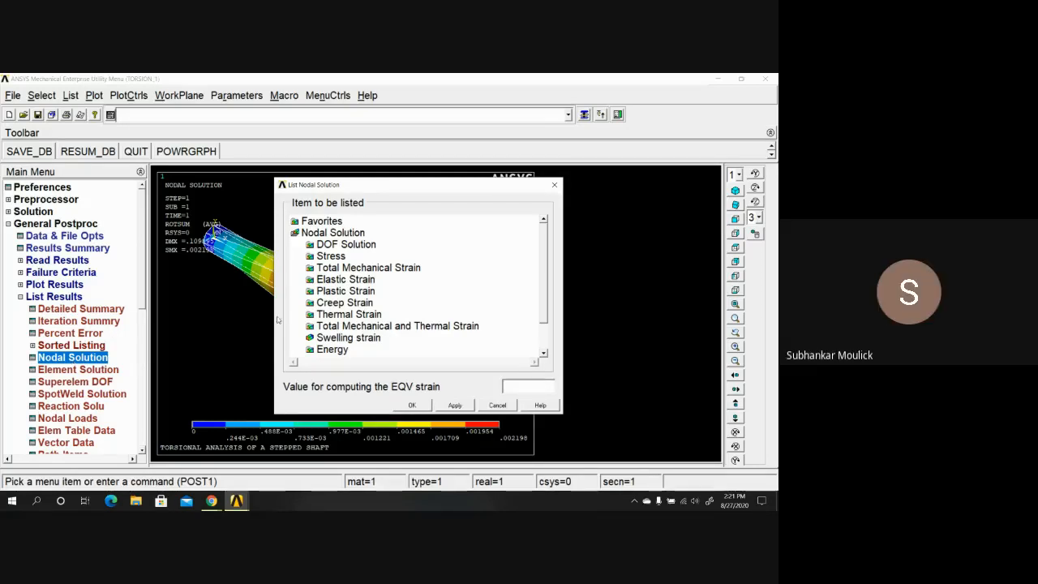
pyautogui.doubleClick(366, 246)
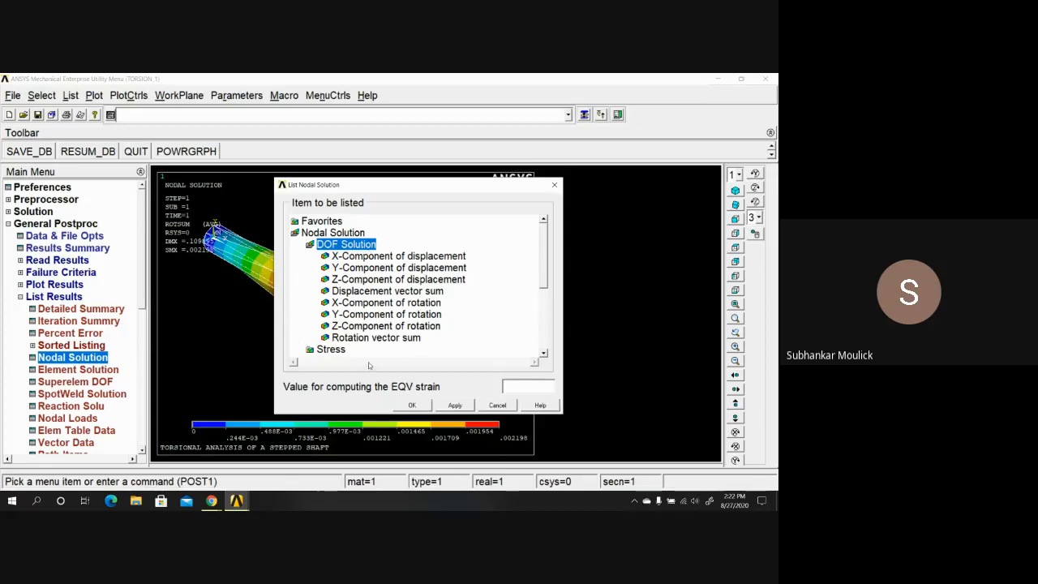
pyautogui.click(384, 338)
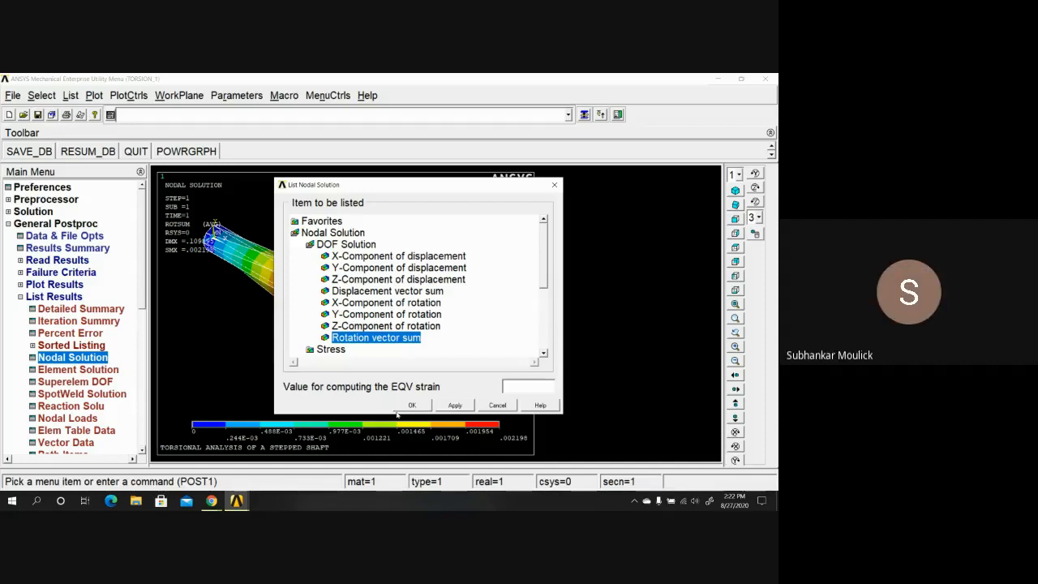
pyautogui.click(411, 405)
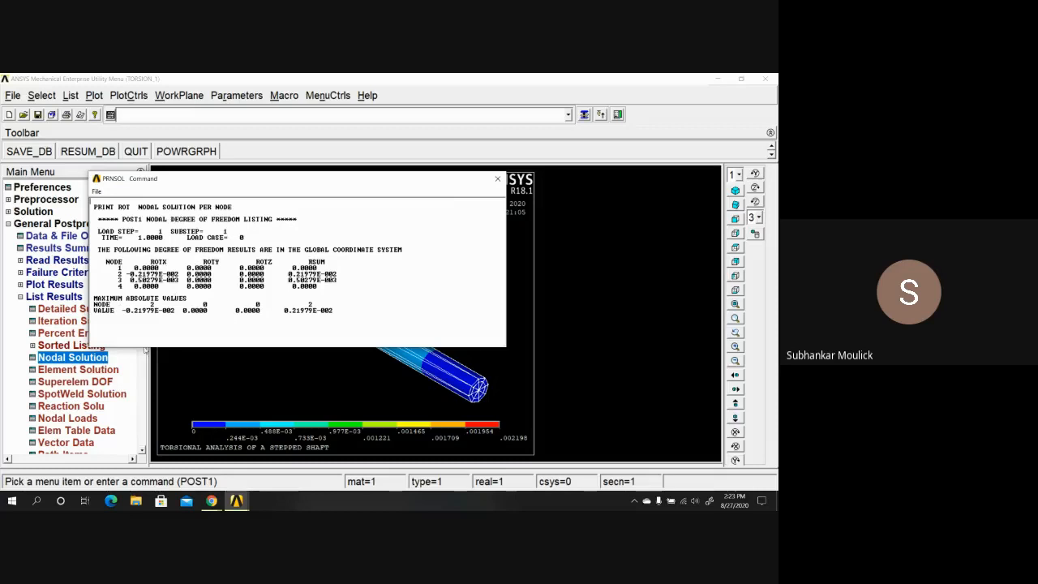
# - Close the nodal rotation listing and collapse the List Results branch and the General Postproc section
pyautogui.moveTo(367, 182); pyautogui.dragTo(473, 348)
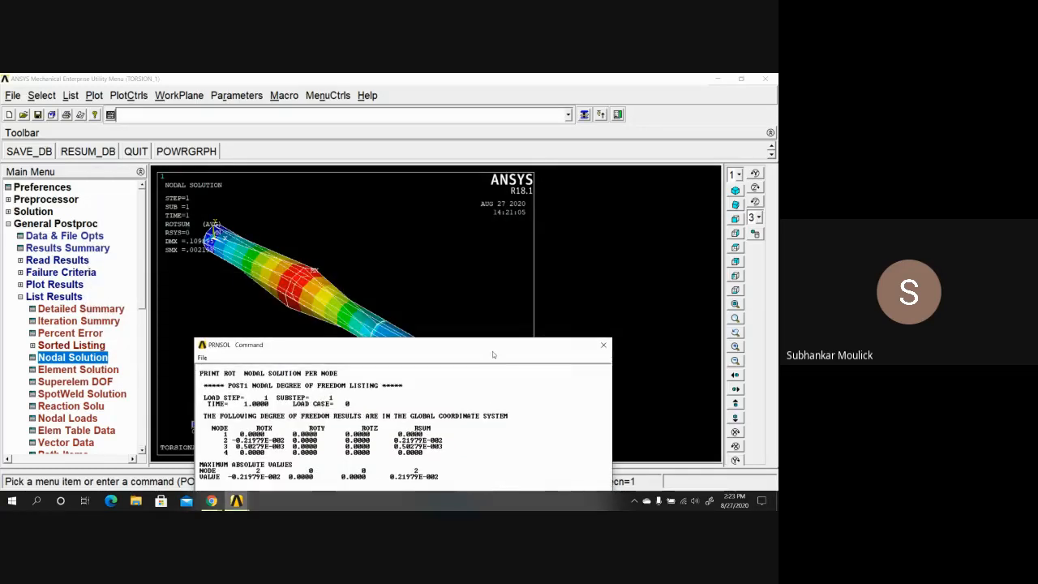
pyautogui.moveTo(389, 344); pyautogui.dragTo(311, 236)
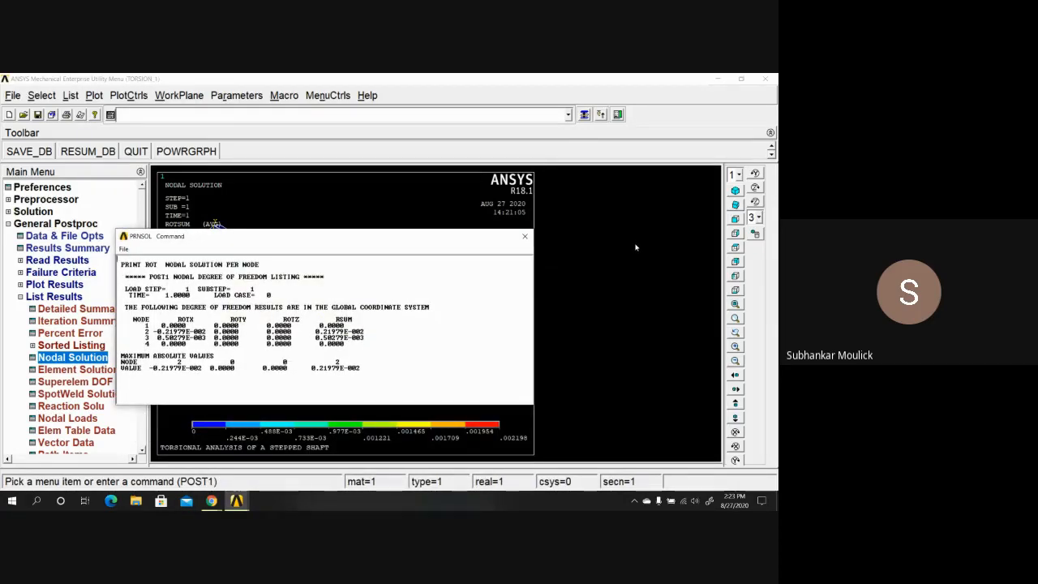
pyautogui.click(524, 236)
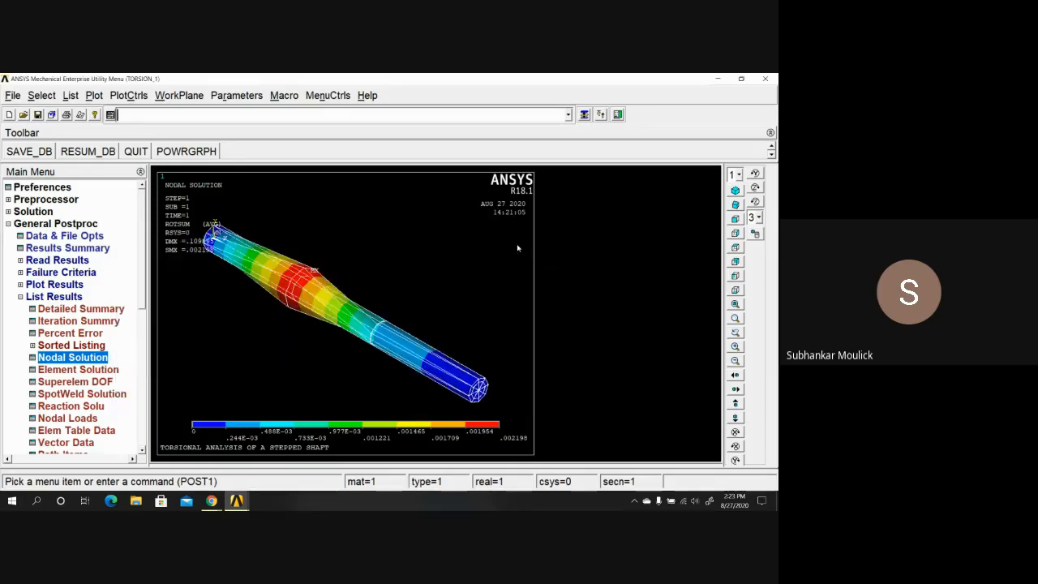
pyautogui.click(21, 297)
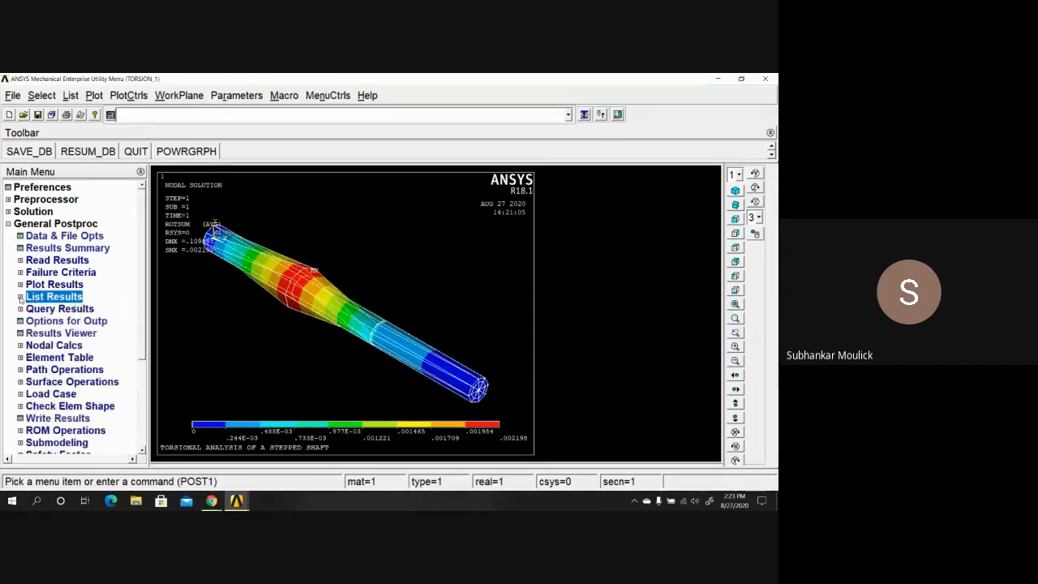
pyautogui.click(8, 224)
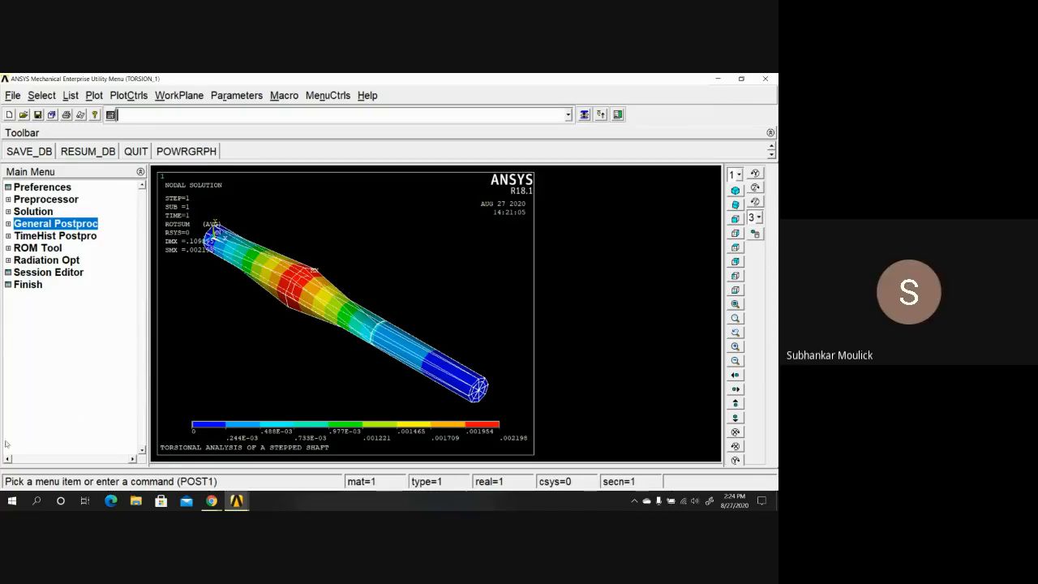
pyautogui.click(81, 224)
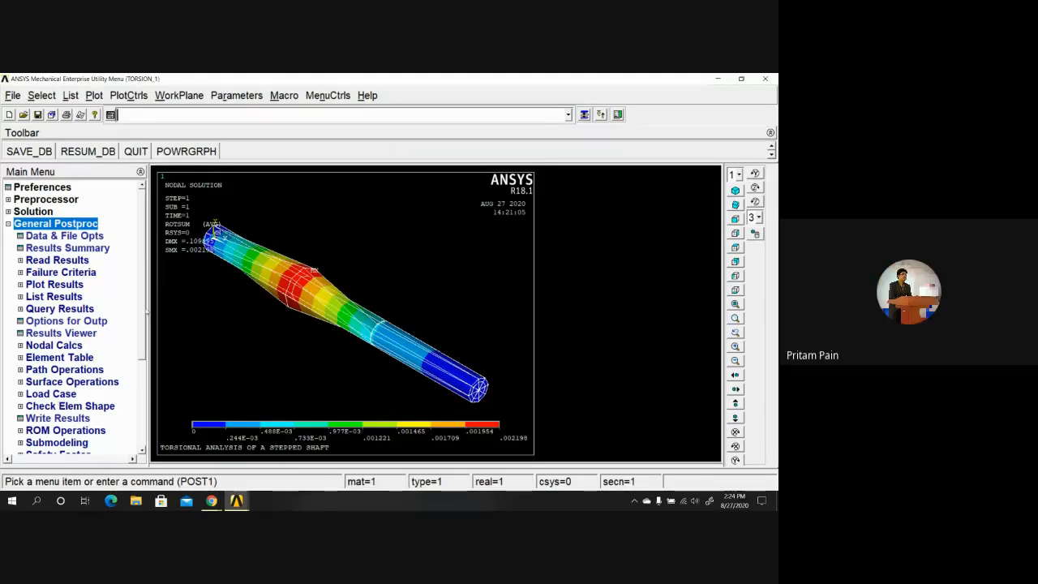
pyautogui.scroll(-1, 142, 381)
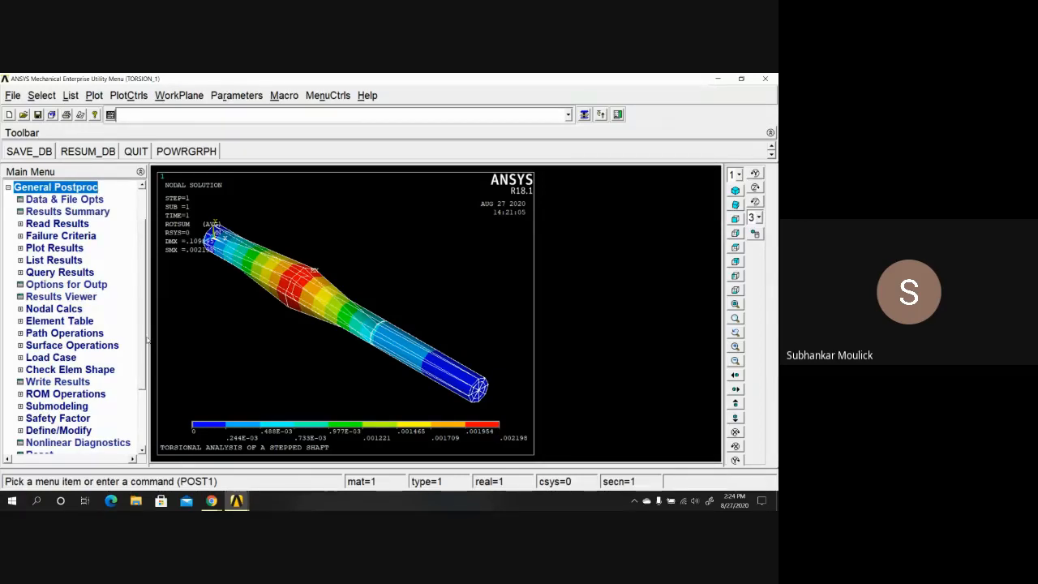
pyautogui.scroll(1, 138, 337)
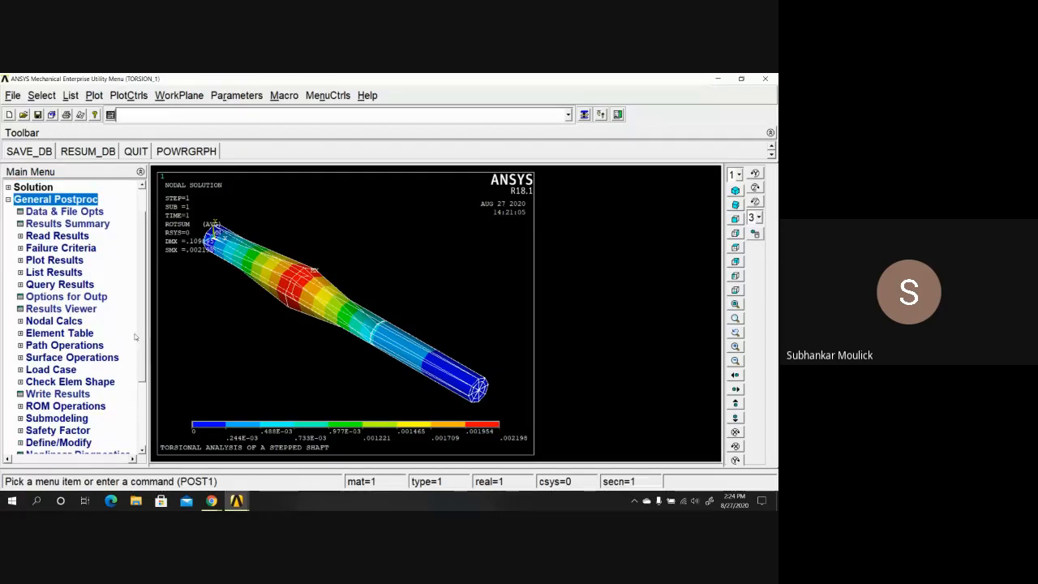
pyautogui.click(47, 334)
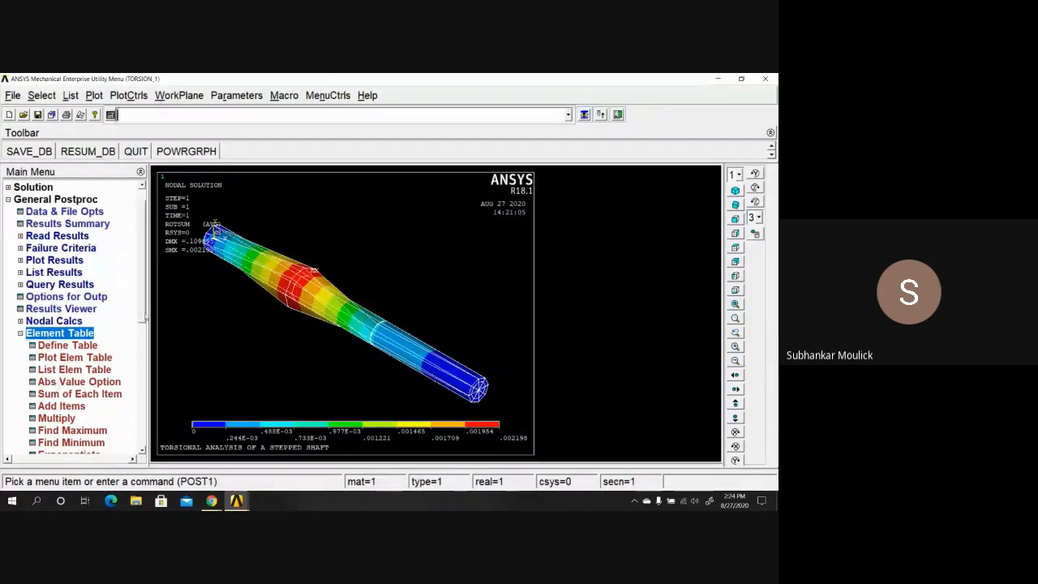
pyautogui.scroll(-2, 146, 328)
pyautogui.scroll(-3, 146, 329)
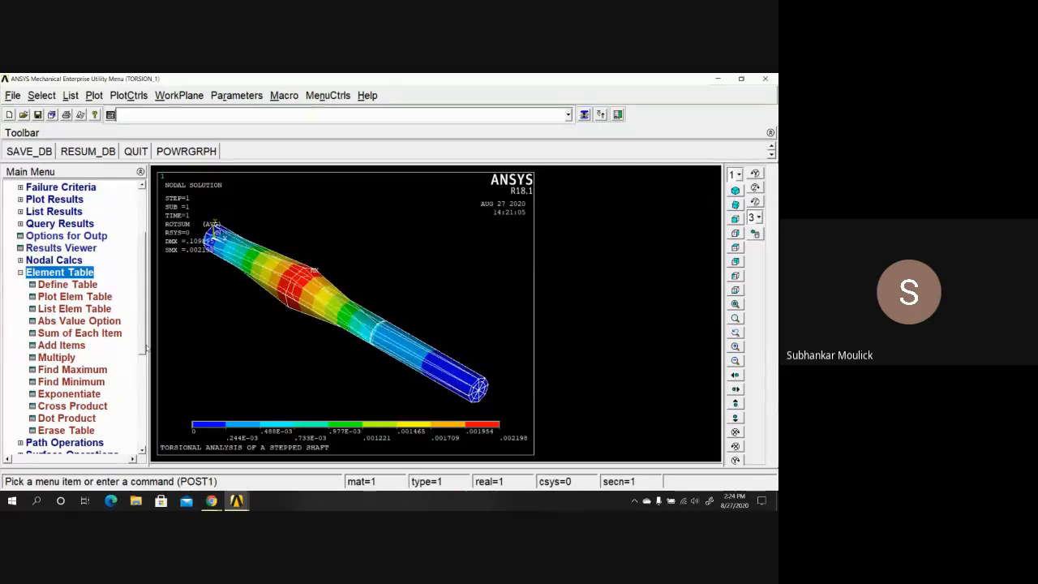
pyautogui.click(31, 274)
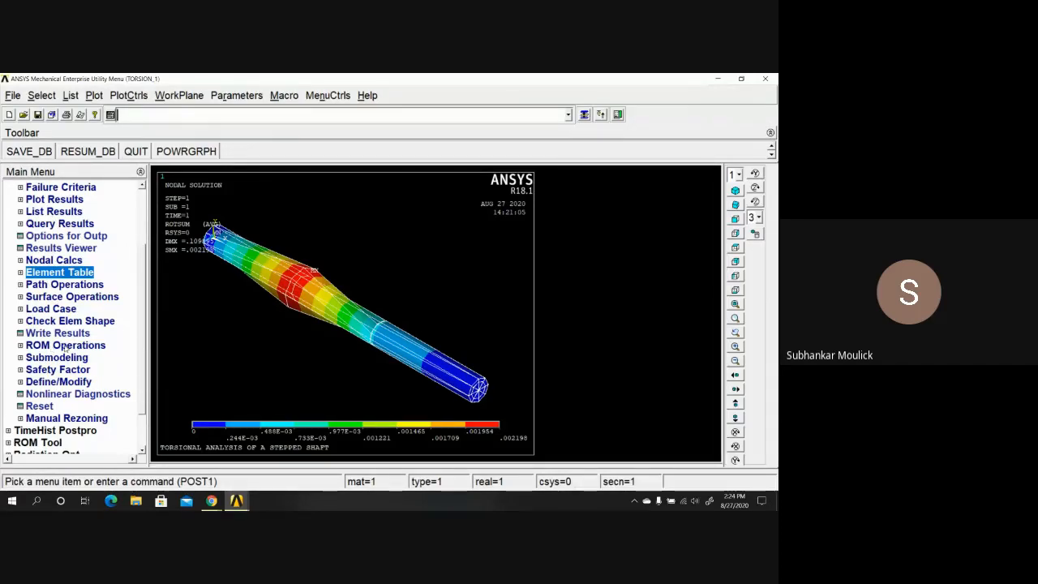
pyautogui.moveTo(145, 357); pyautogui.dragTo(155, 310)
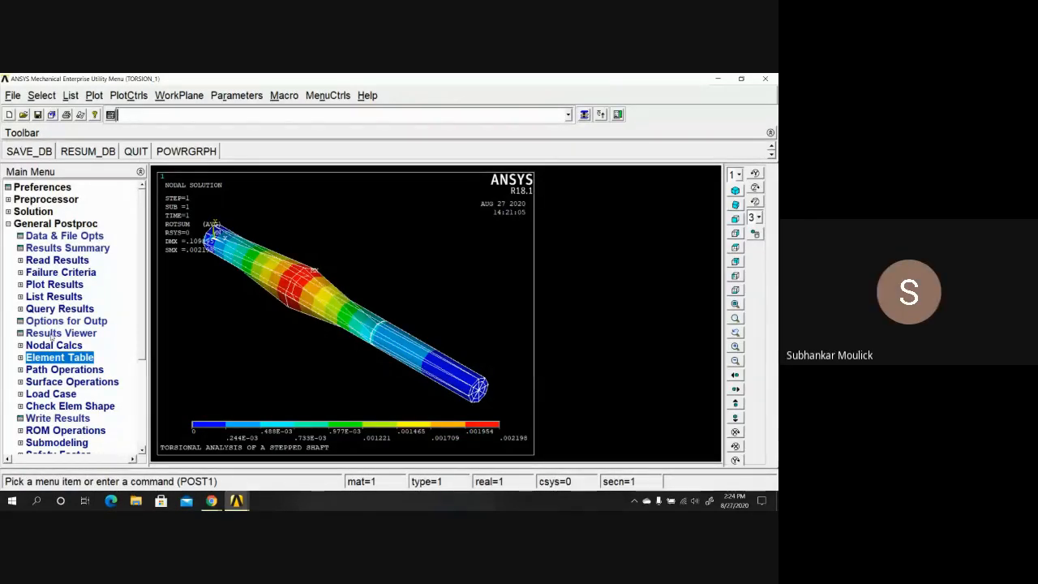
pyautogui.click(9, 226)
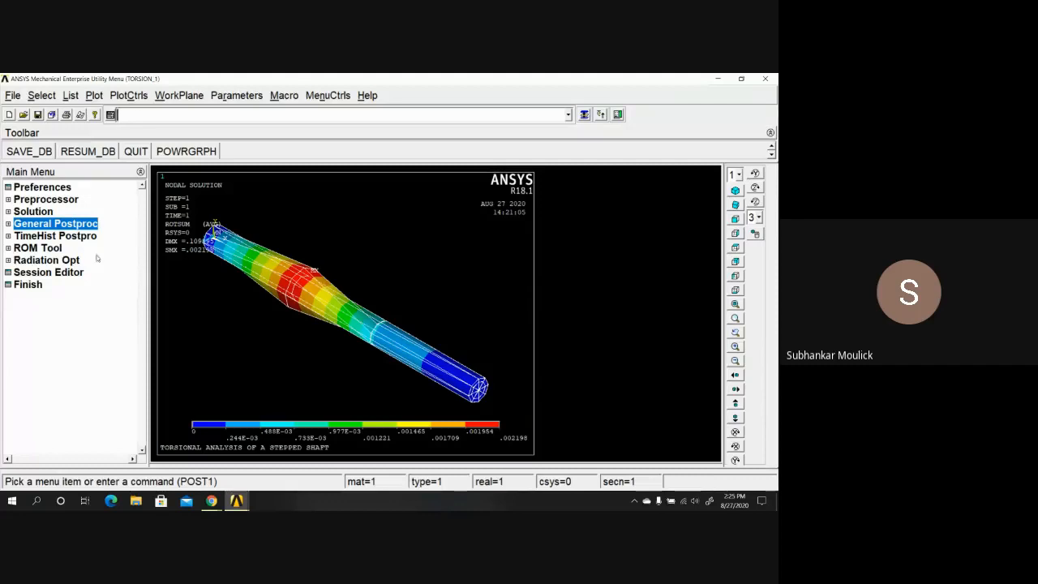
# - List the reaction solution for all structural moments M, close the listing and collapse the General Postproc section
pyautogui.click(55, 223)
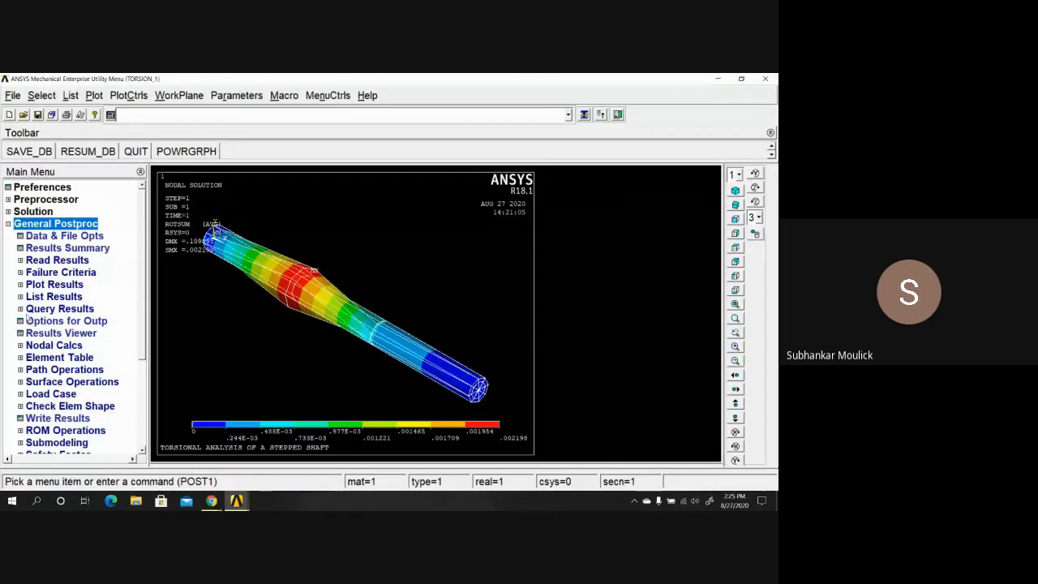
pyautogui.click(58, 298)
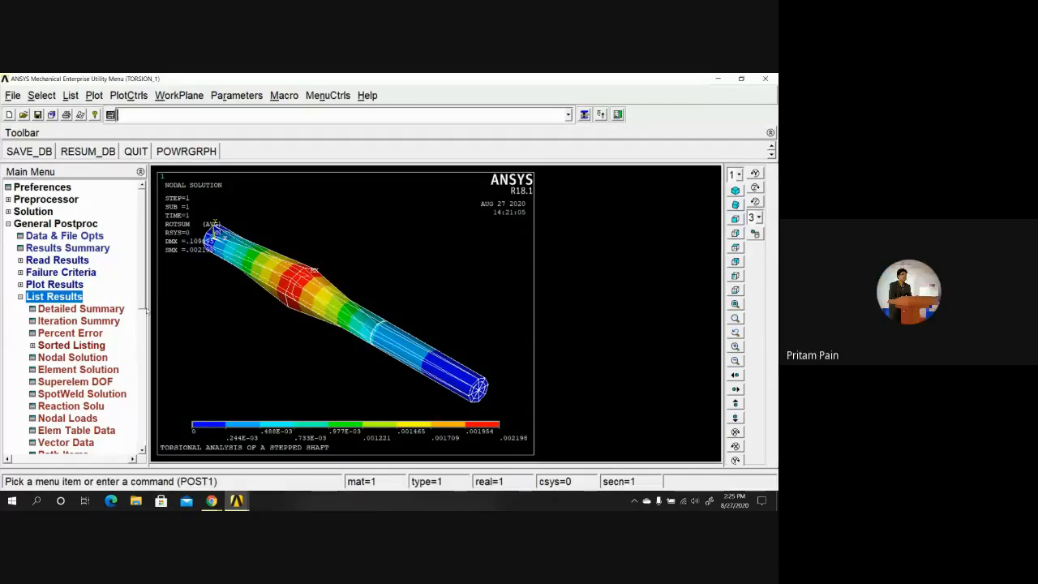
pyautogui.click(65, 408)
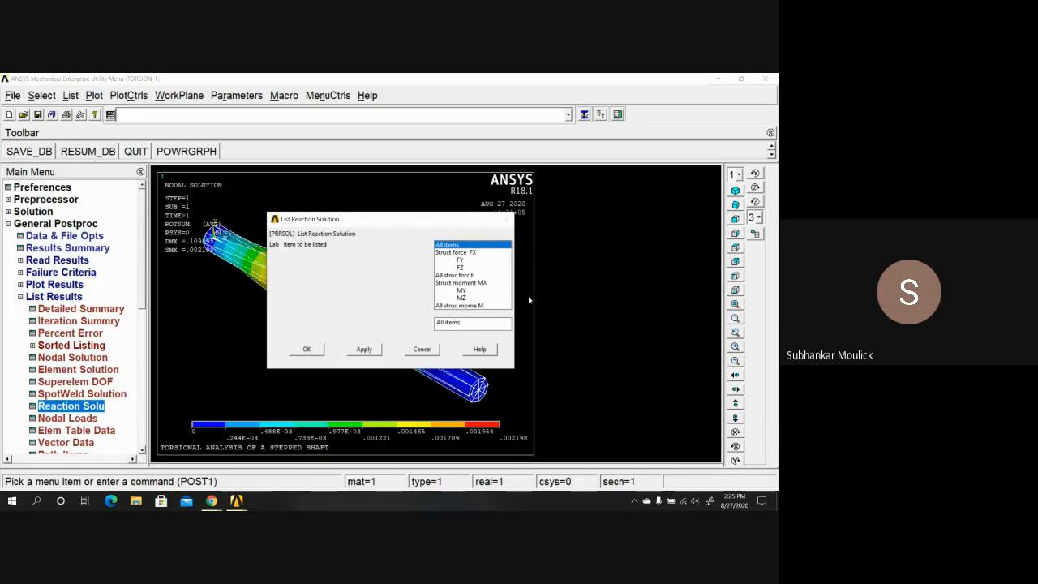
pyautogui.click(474, 305)
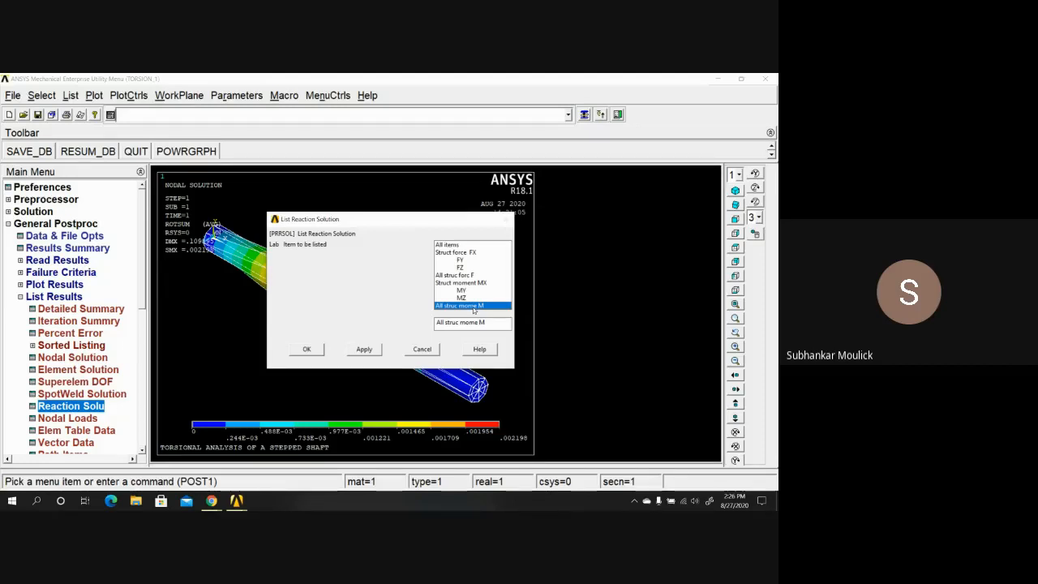
pyautogui.click(317, 351)
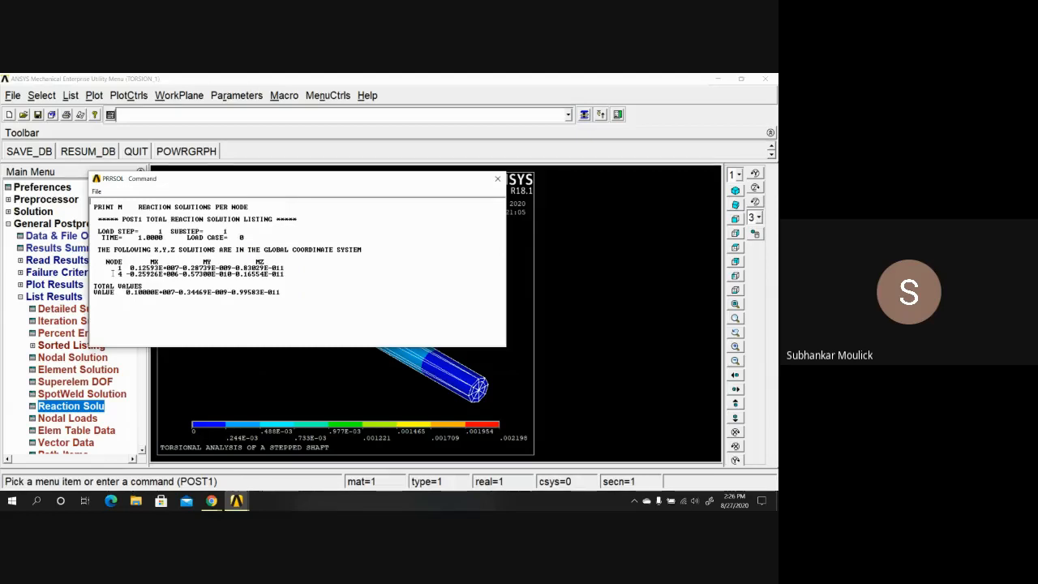
pyautogui.click(498, 179)
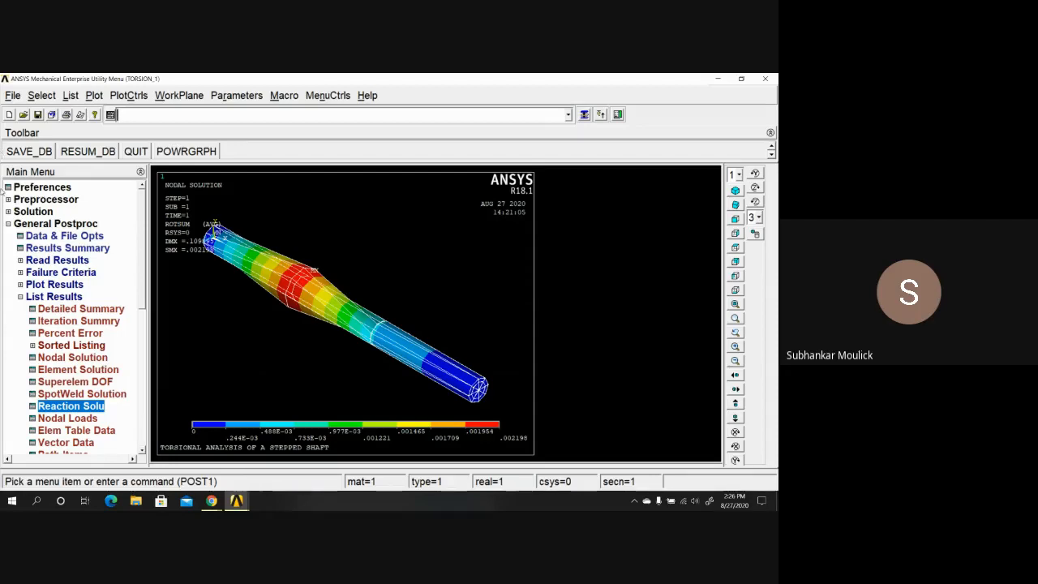
pyautogui.click(8, 224)
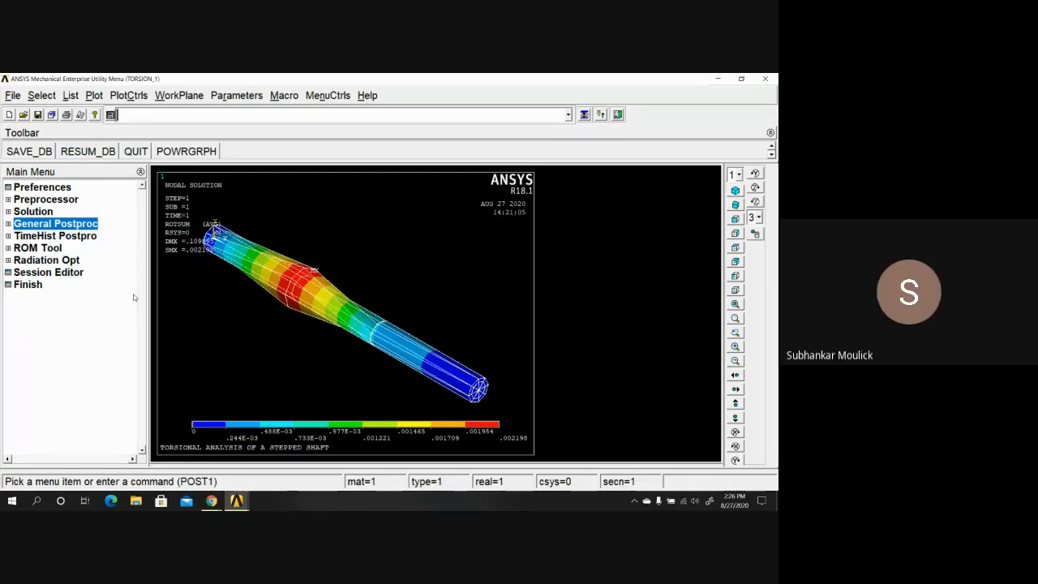
# - Animate the shaft's deformed shape only, using 20 frames with a 0.5 second delay, then stop and close the animation
pyautogui.click(140, 96)
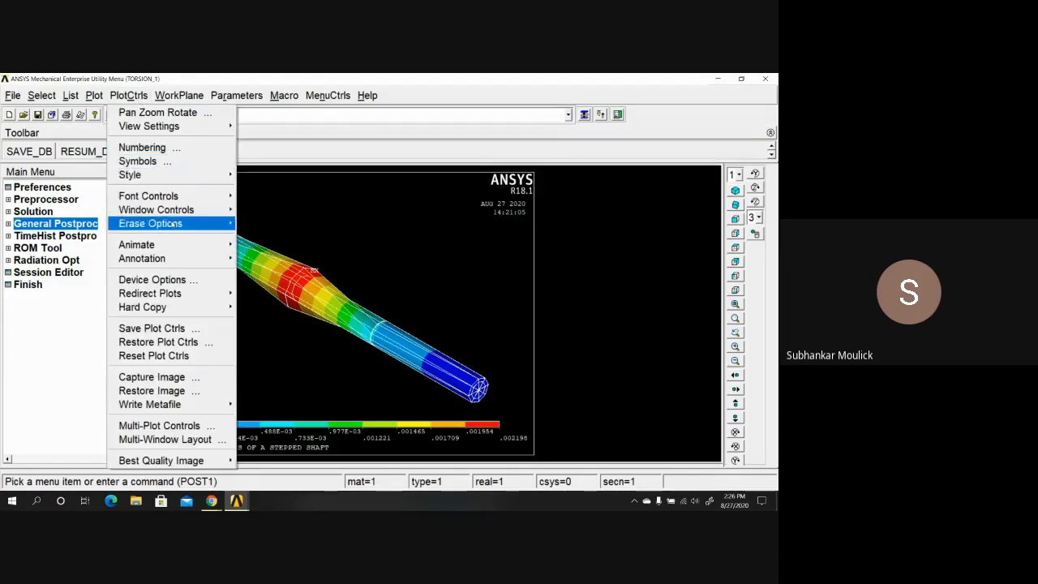
pyautogui.moveTo(179, 245)
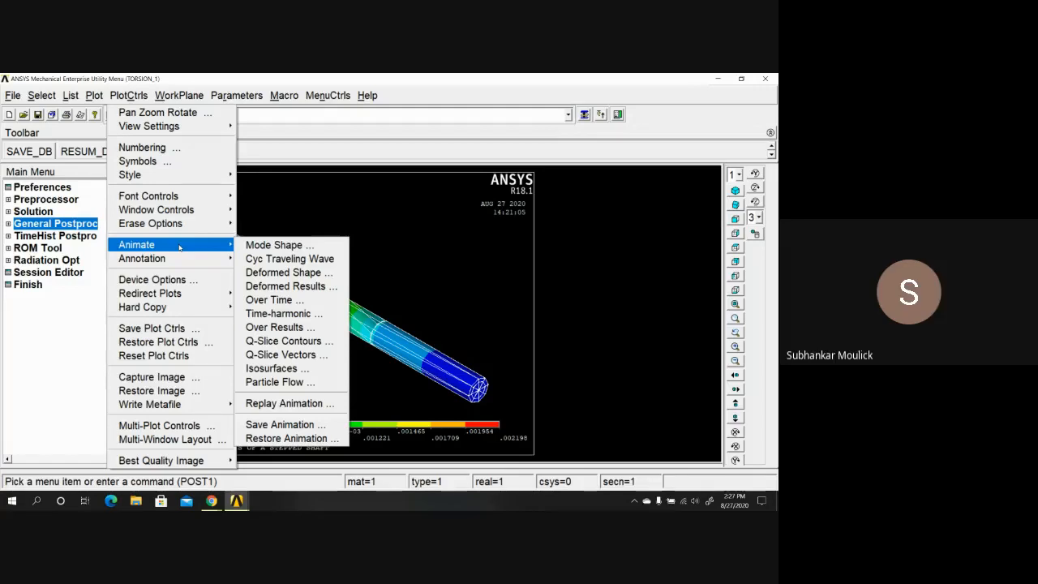
pyautogui.click(293, 273)
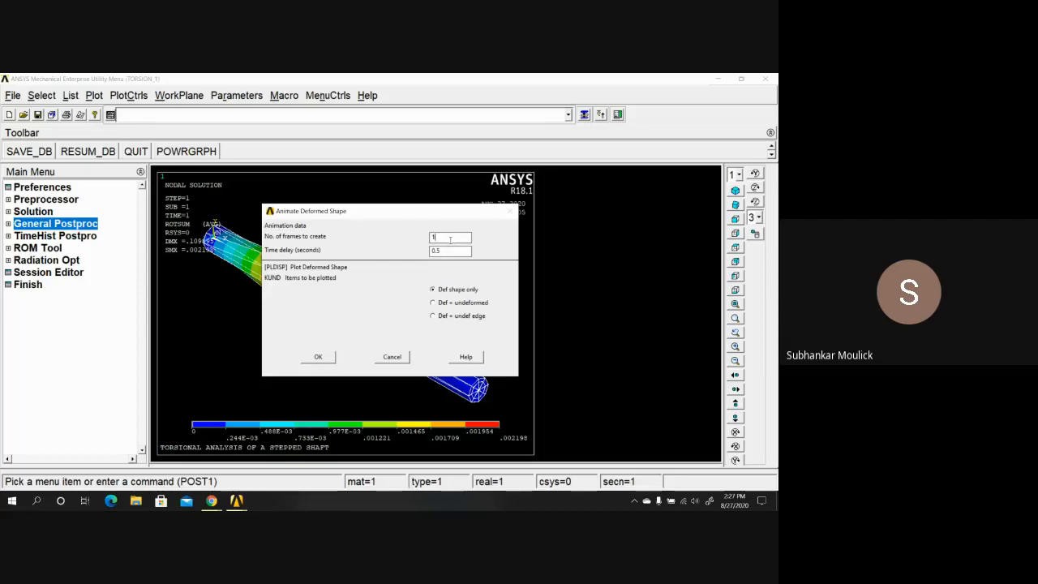
pyautogui.write('20')
pyautogui.click(319, 356)
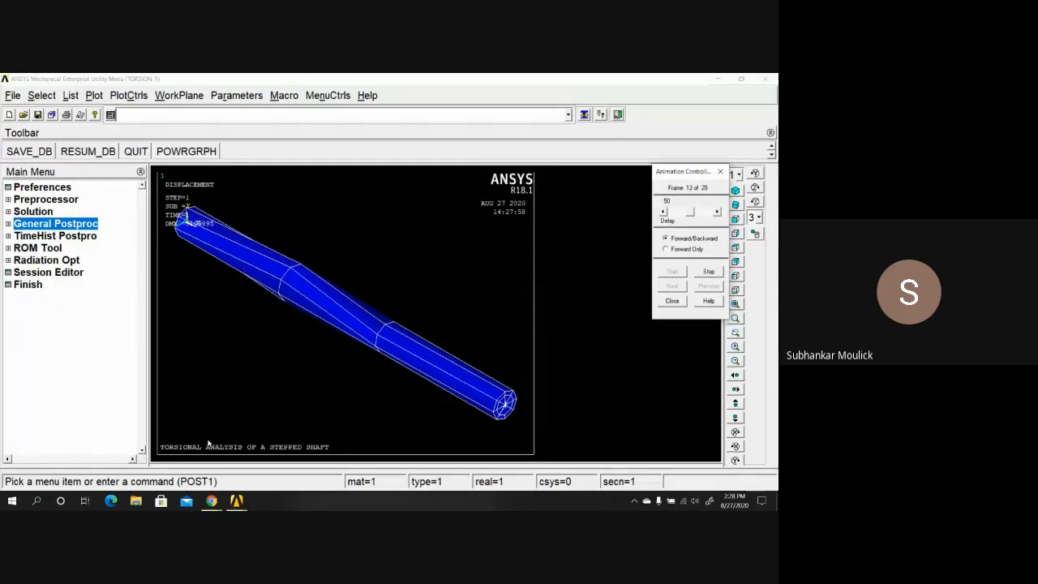
pyautogui.click(709, 273)
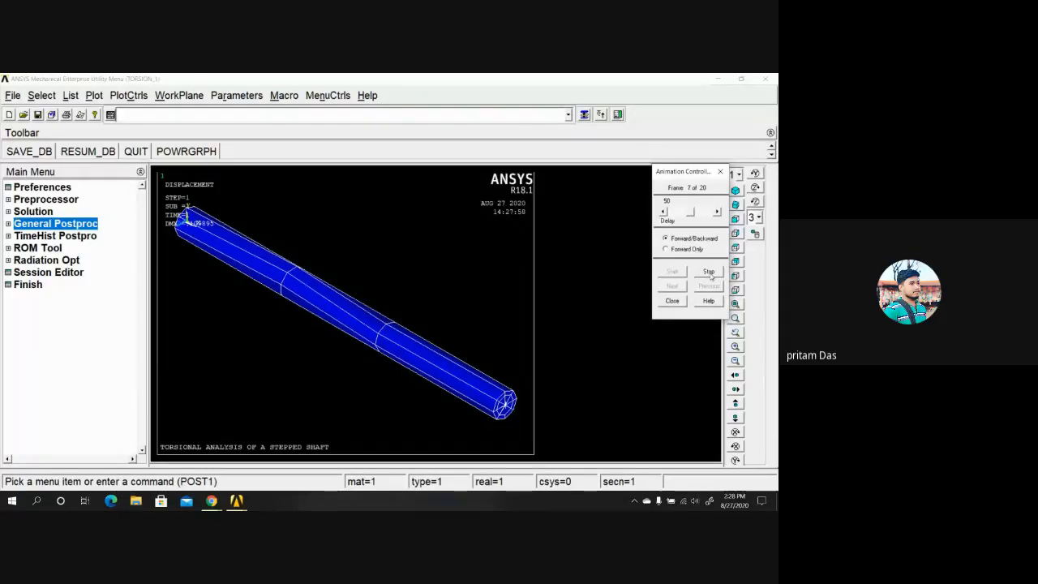
pyautogui.click(671, 302)
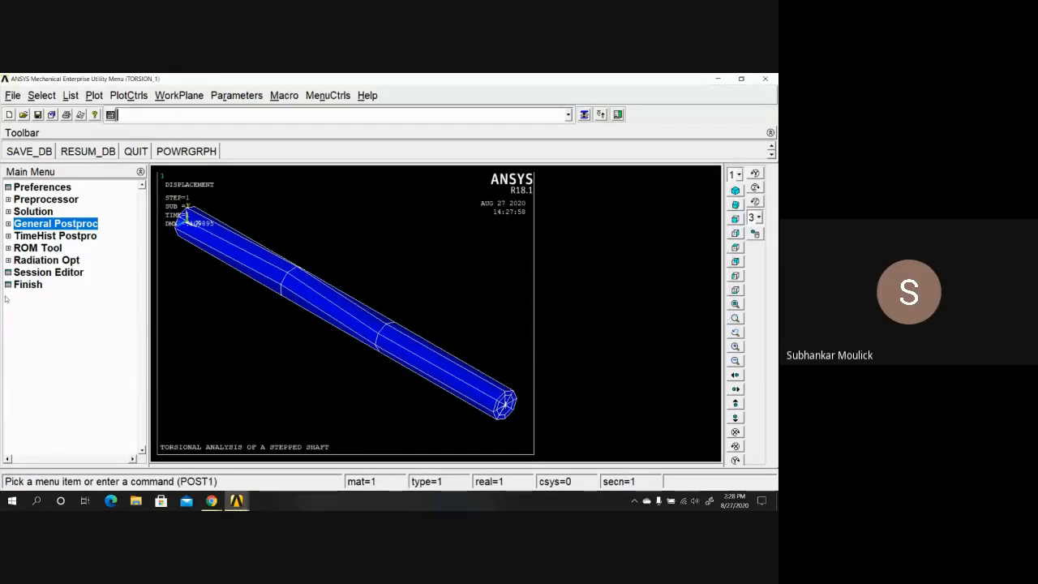
# - Animate the deformed results for the DOF solution Rotation ROTX with 10 frames, then close the animation controller
pyautogui.click(132, 96)
pyautogui.moveTo(177, 196)
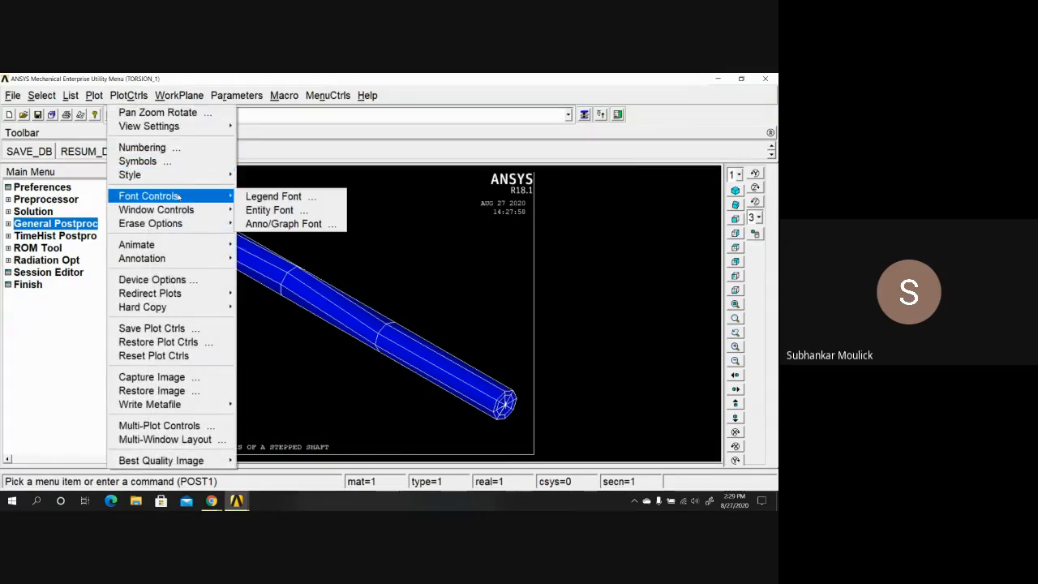
pyautogui.moveTo(188, 245)
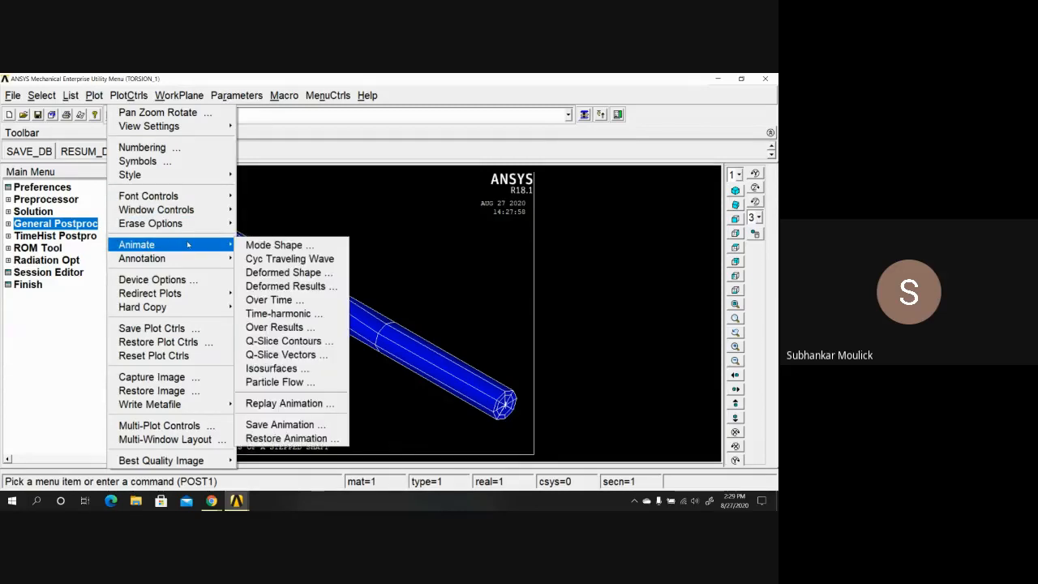
pyautogui.click(272, 287)
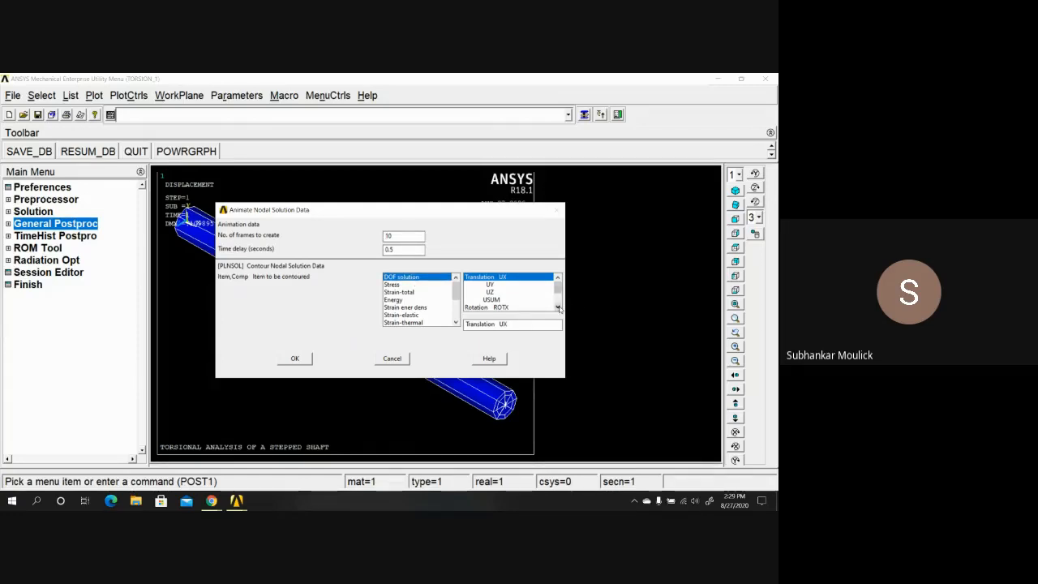
pyautogui.click(500, 308)
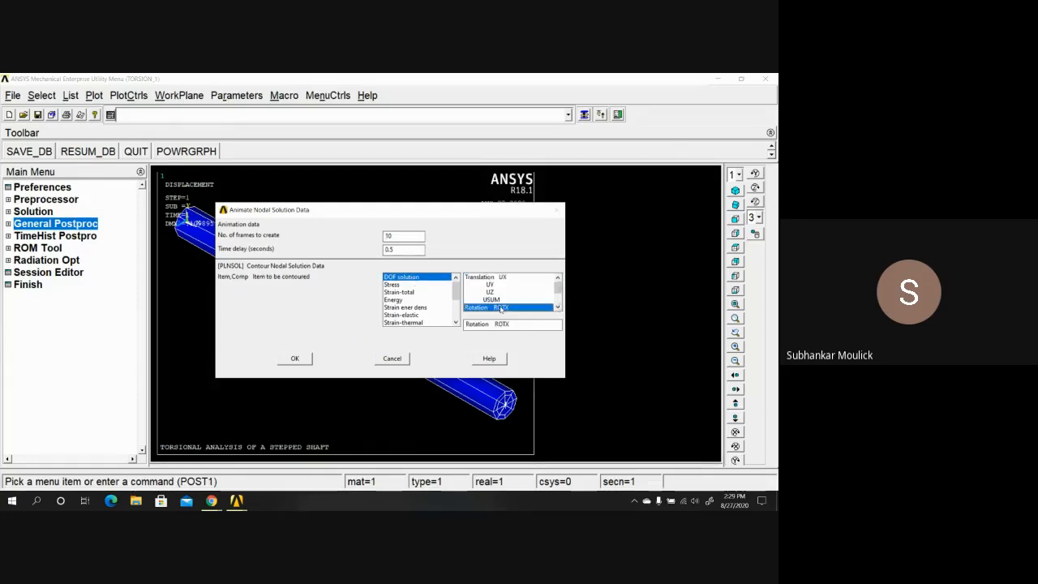
pyautogui.click(297, 358)
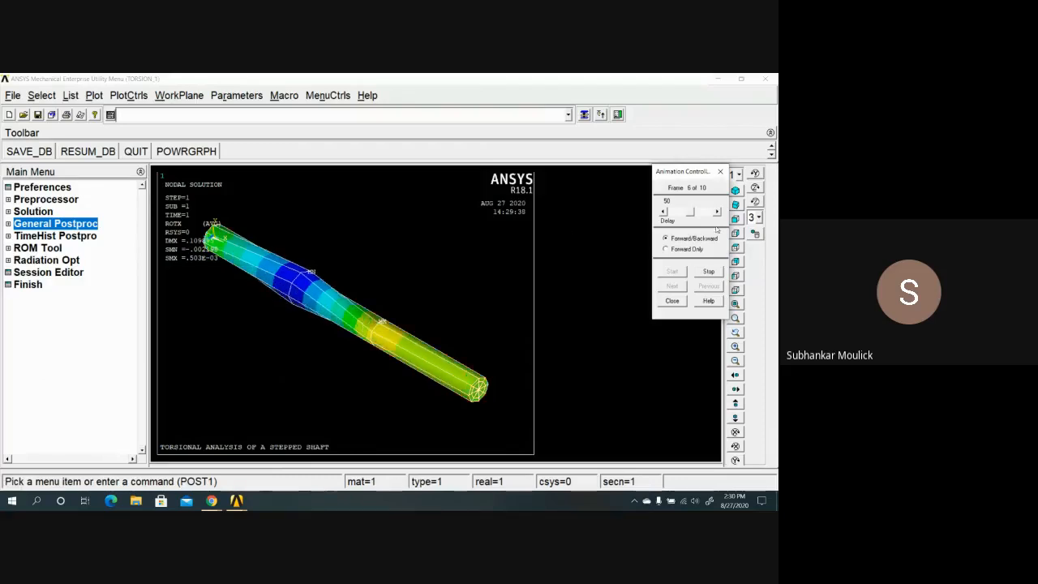
pyautogui.click(672, 301)
# - Animate the deformed shape together with the undeformed shape over 20 frames, then close the animation controller
pyautogui.click(128, 95)
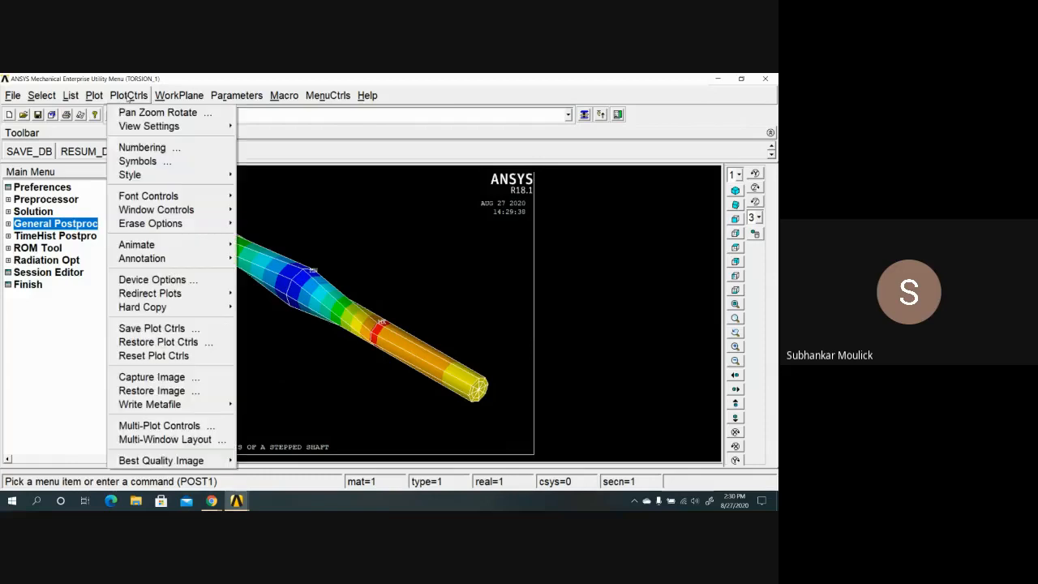
pyautogui.moveTo(174, 247)
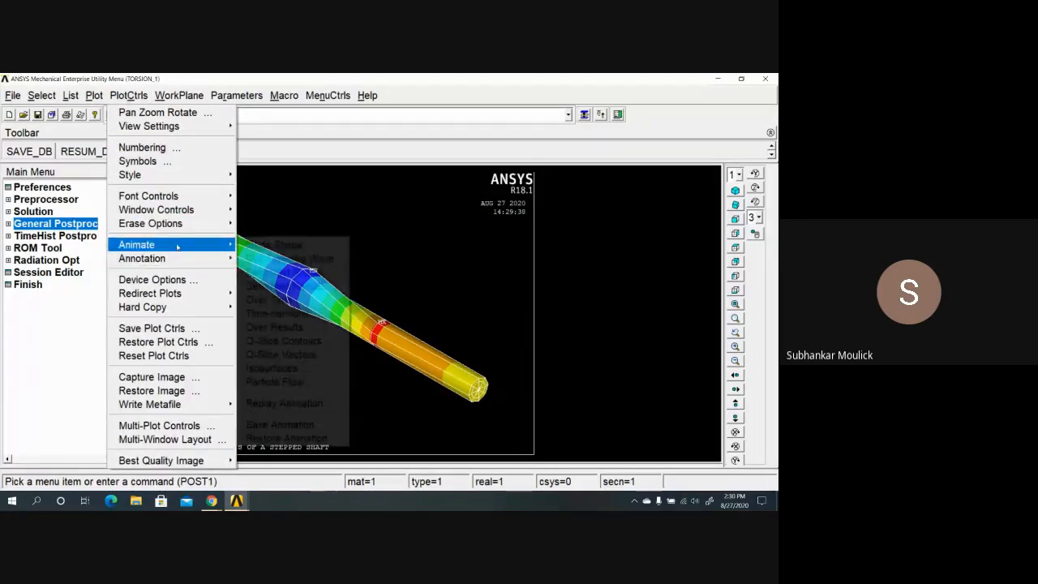
pyautogui.click(276, 273)
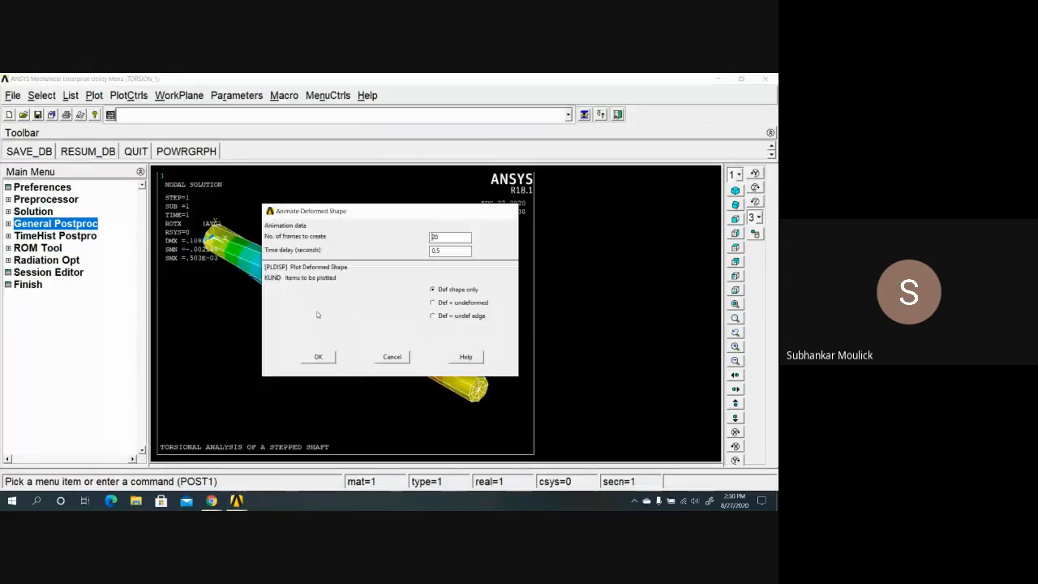
pyautogui.click(435, 303)
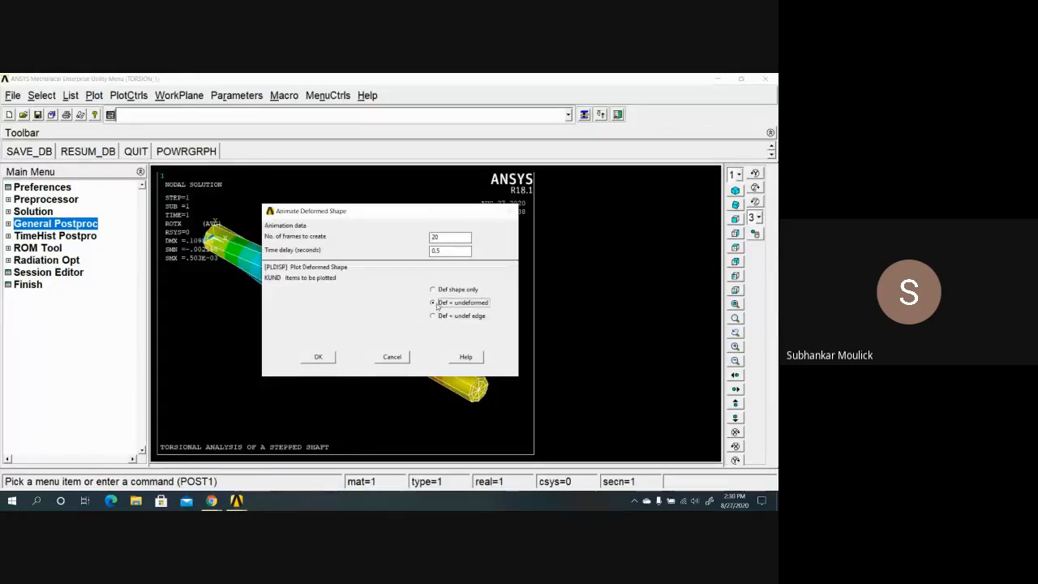
pyautogui.click(318, 358)
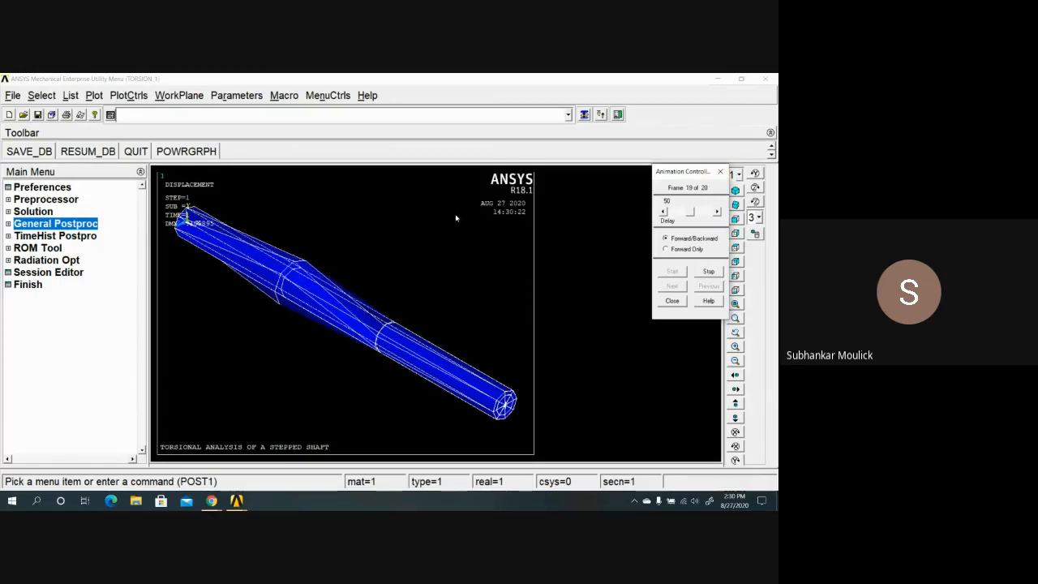
pyautogui.click(672, 301)
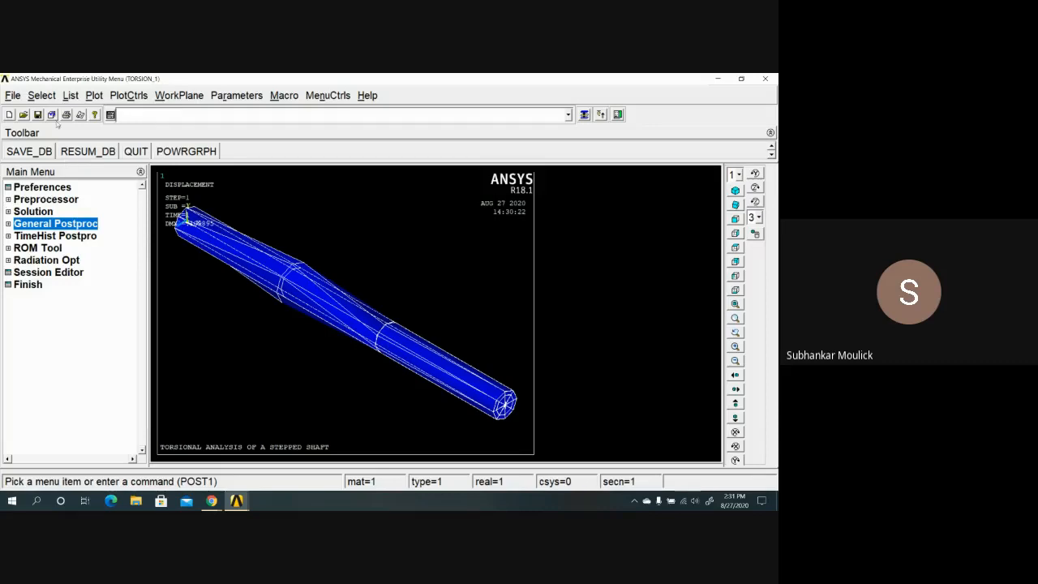
# - Animate the deformed results for the XZ-shear stress SXZ with 10 frames, then close the animation controller
pyautogui.click(137, 96)
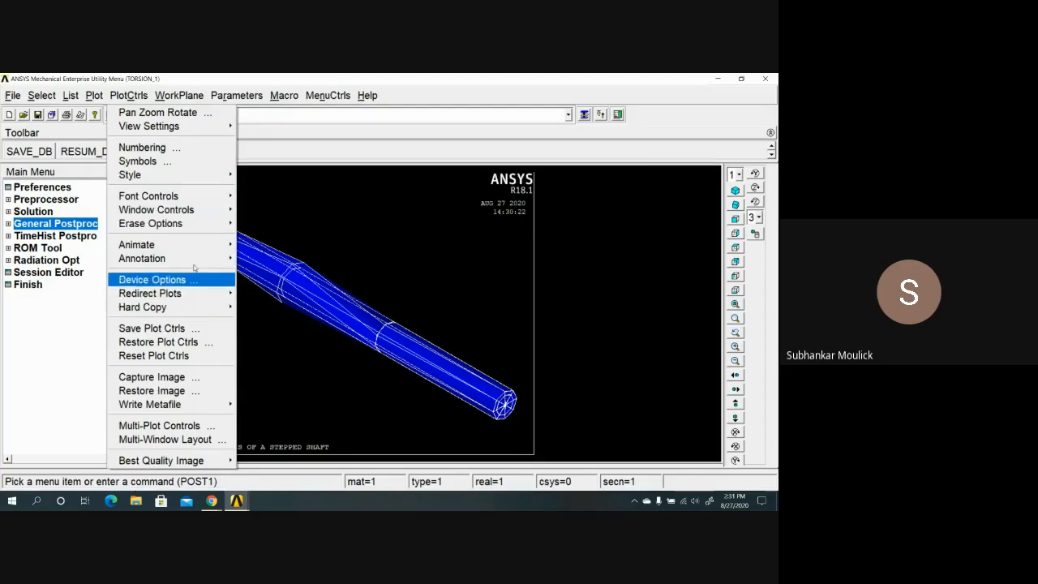
pyautogui.moveTo(208, 201)
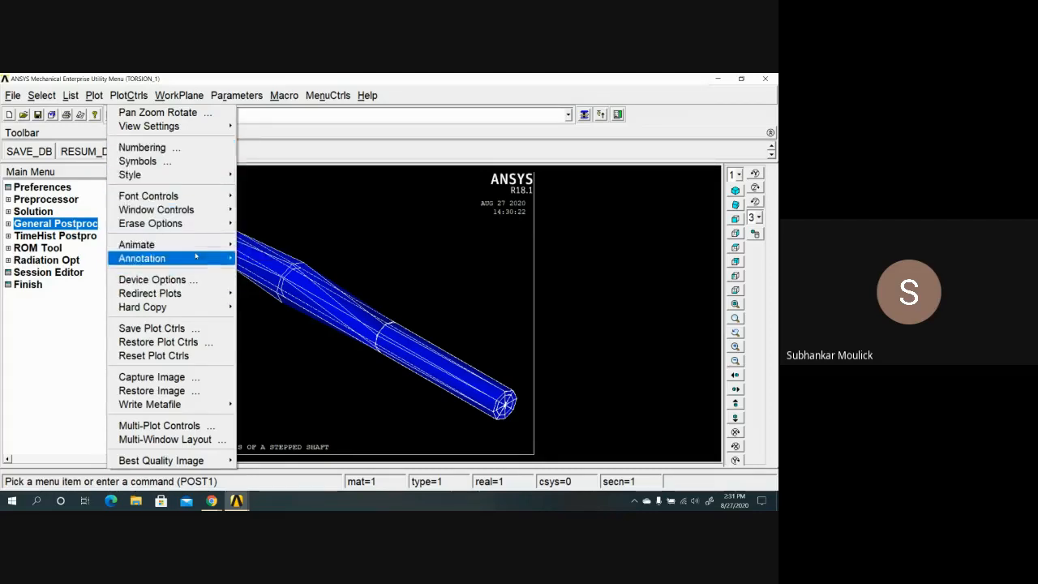
pyautogui.moveTo(223, 248)
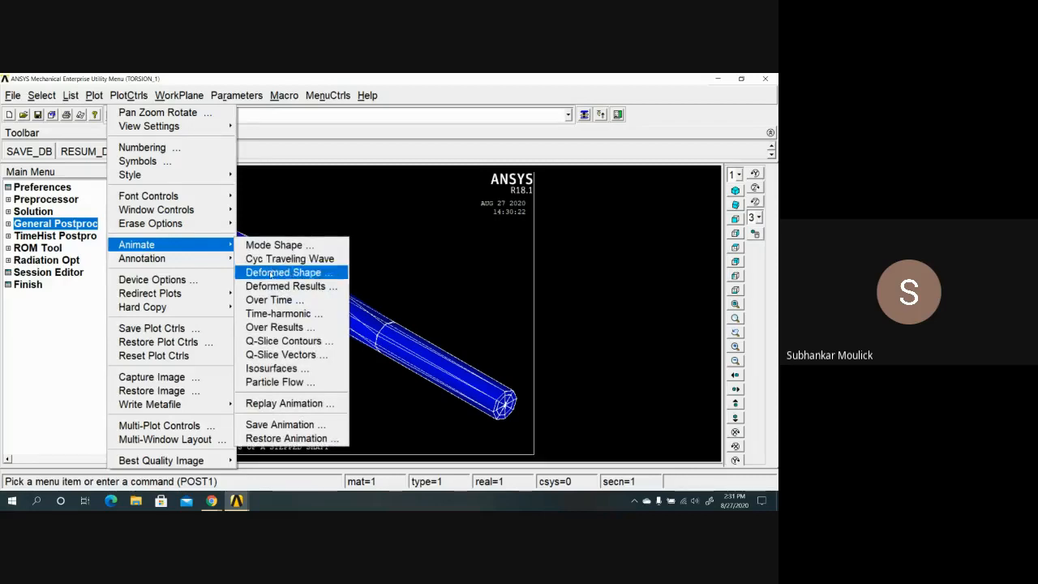
pyautogui.click(273, 286)
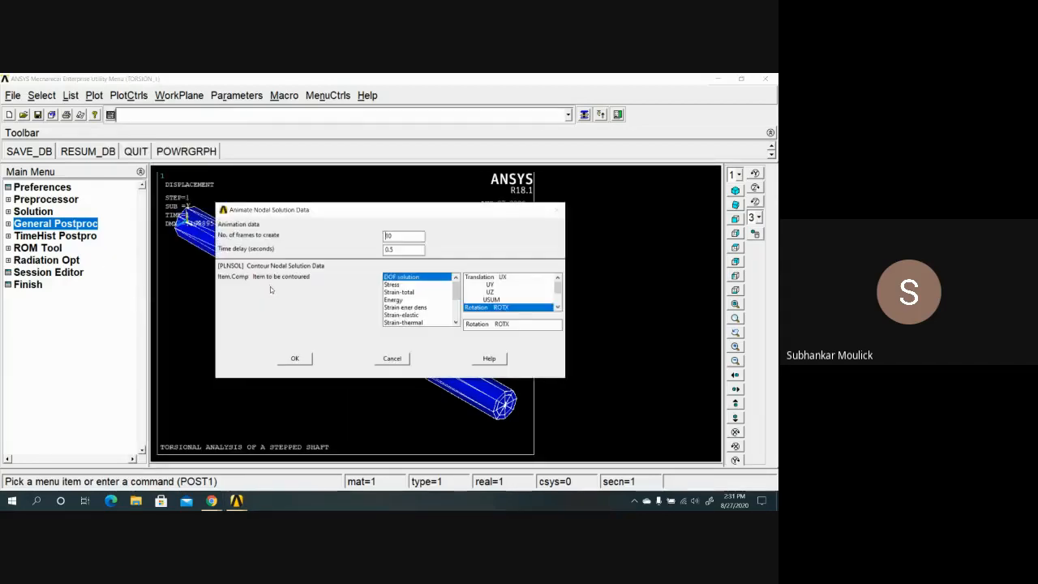
pyautogui.click(394, 285)
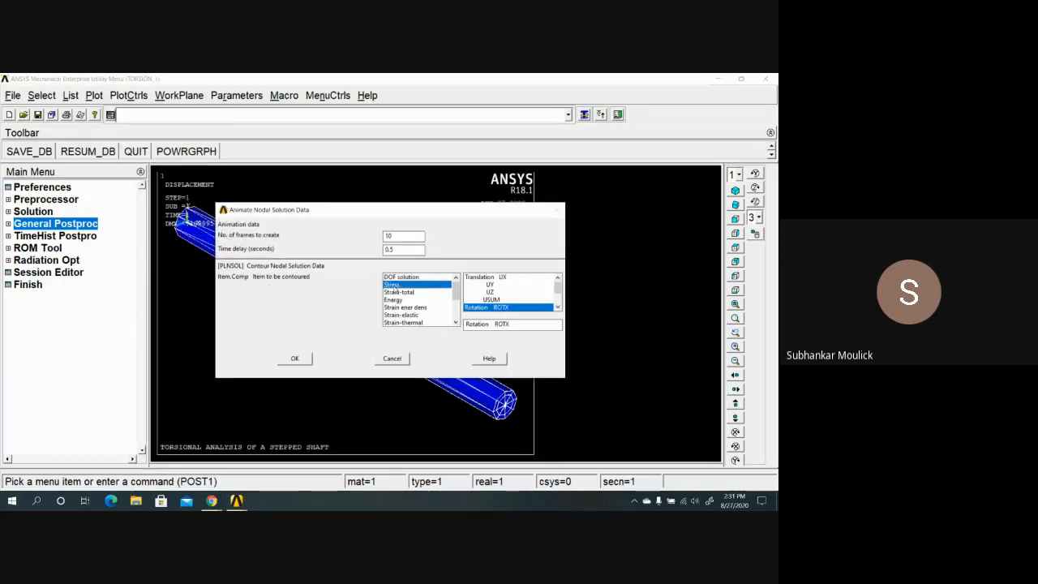
pyautogui.click(558, 307)
pyautogui.click(558, 307)
pyautogui.click(502, 300)
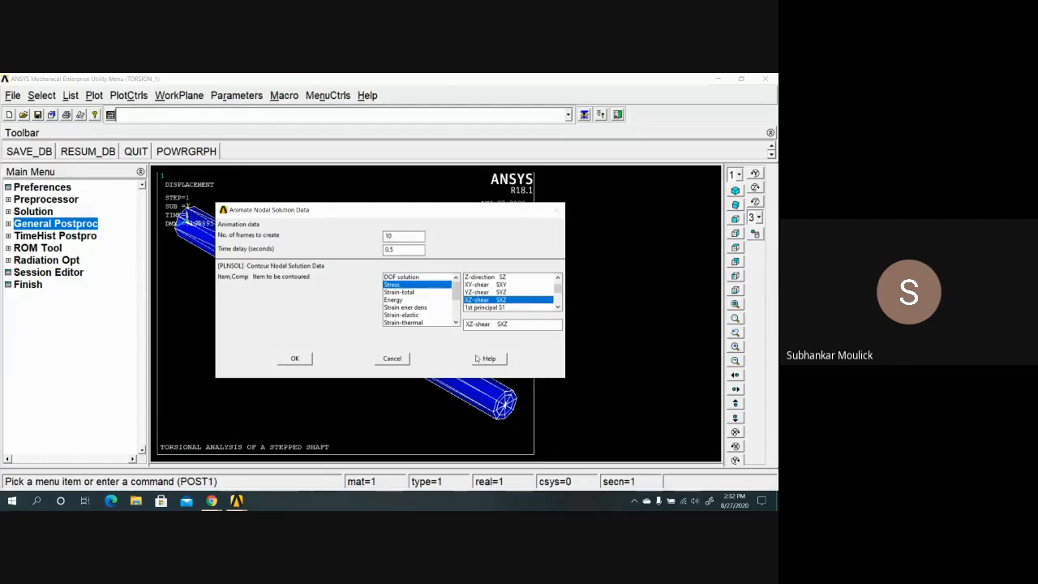
pyautogui.click(295, 358)
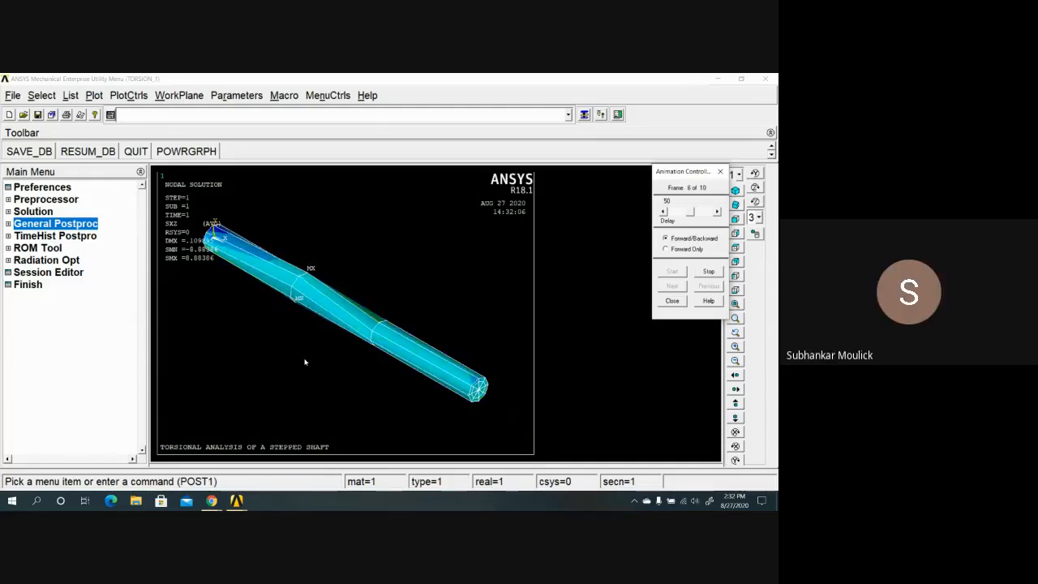
pyautogui.click(673, 301)
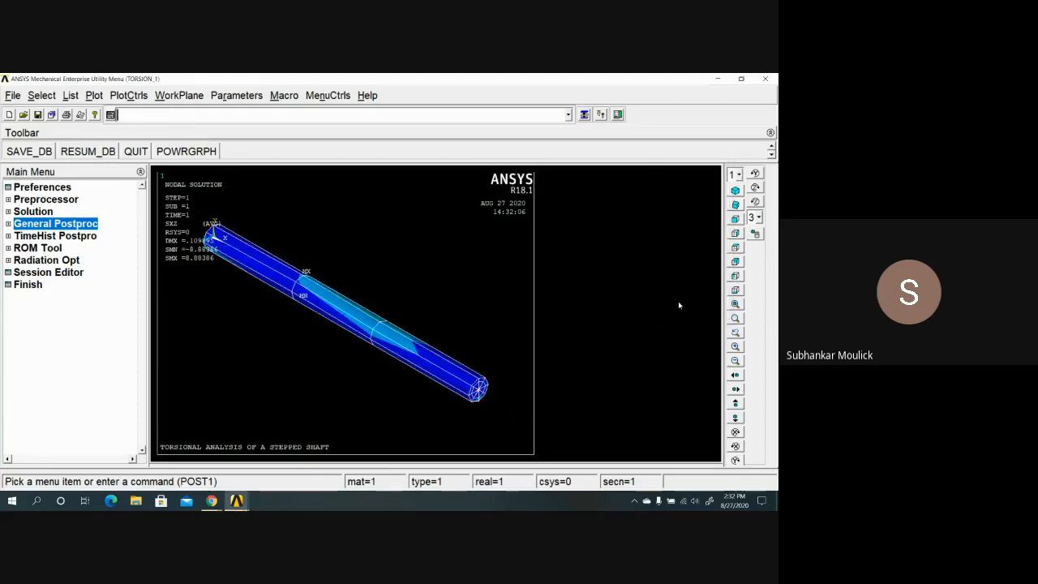
# - Try to list the nodal solution for XZ Shear stress, then close the listing and the warning
pyautogui.click(63, 224)
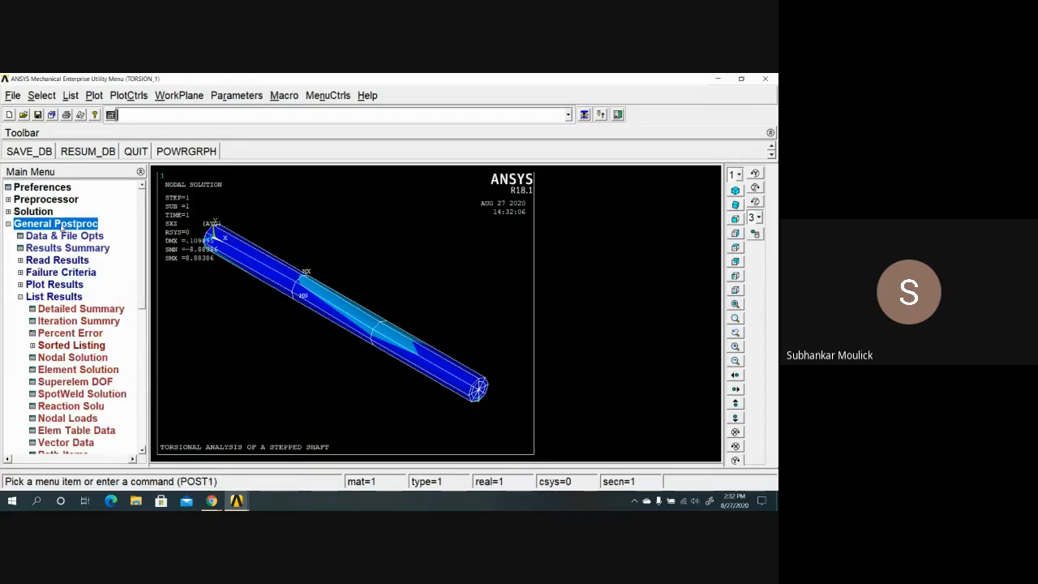
pyautogui.click(56, 298)
pyautogui.click(57, 298)
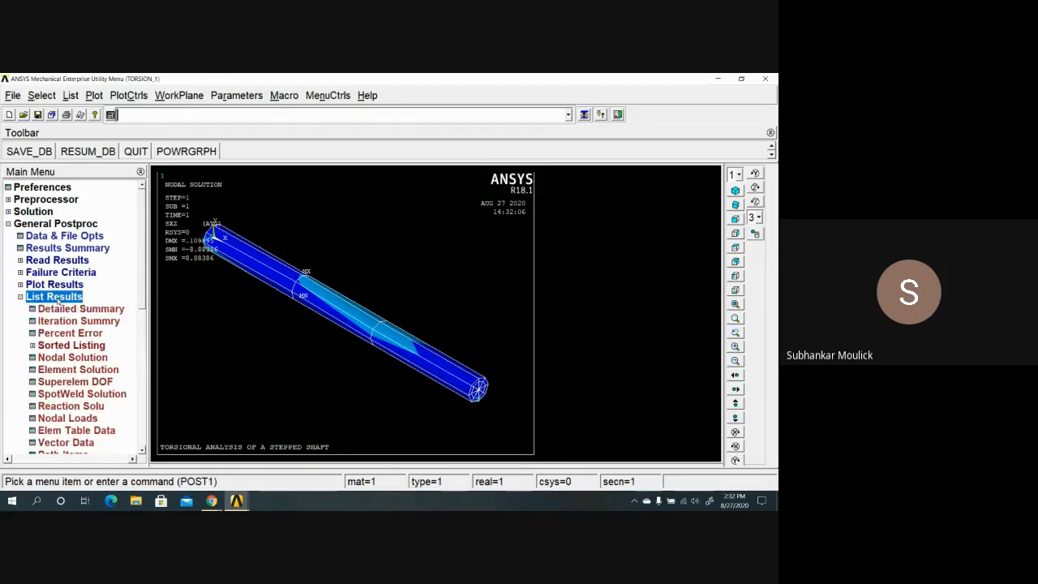
pyautogui.click(77, 358)
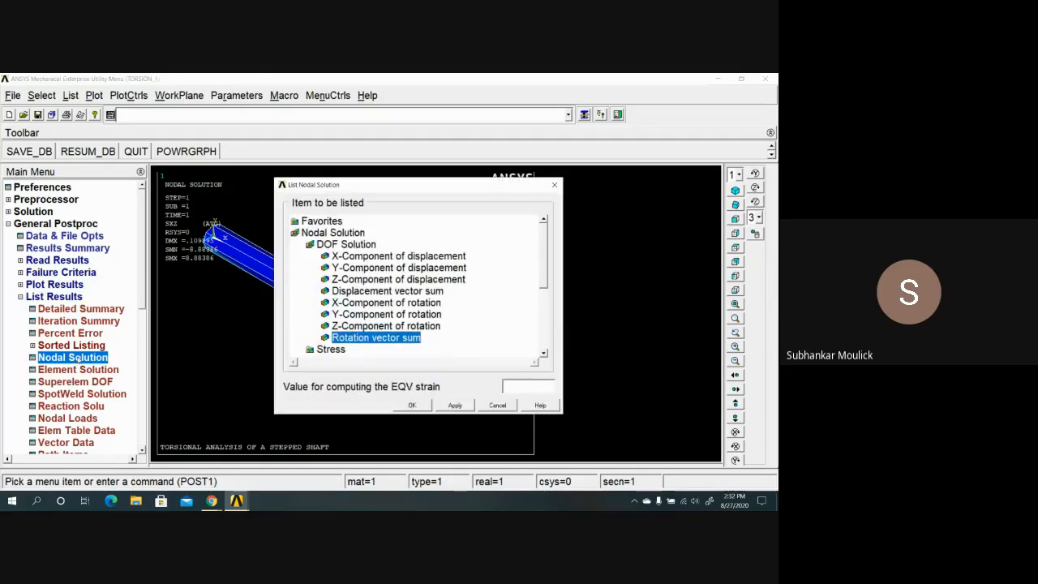
pyautogui.moveTo(545, 268); pyautogui.dragTo(545, 300)
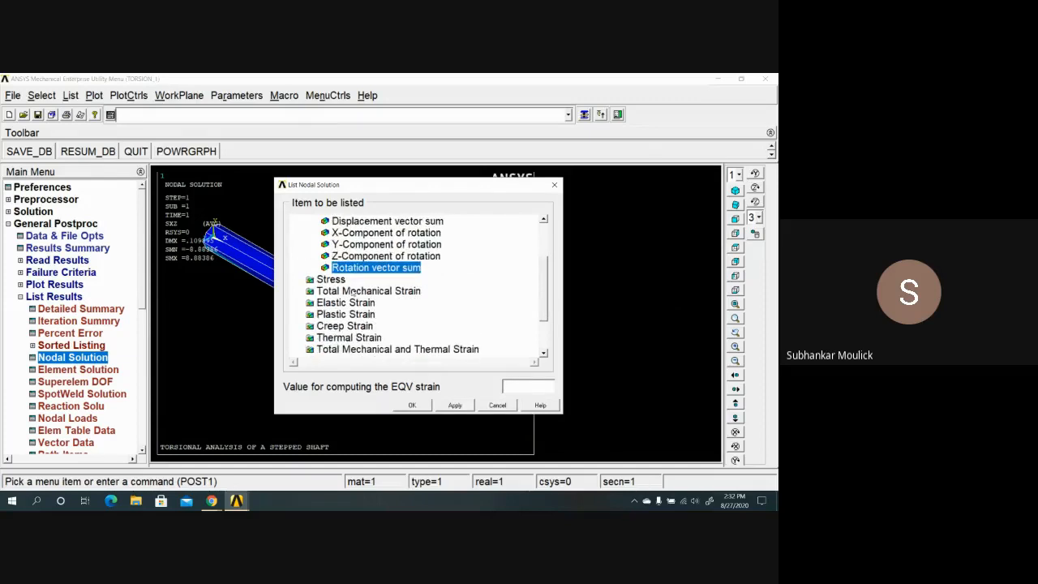
pyautogui.click(329, 279)
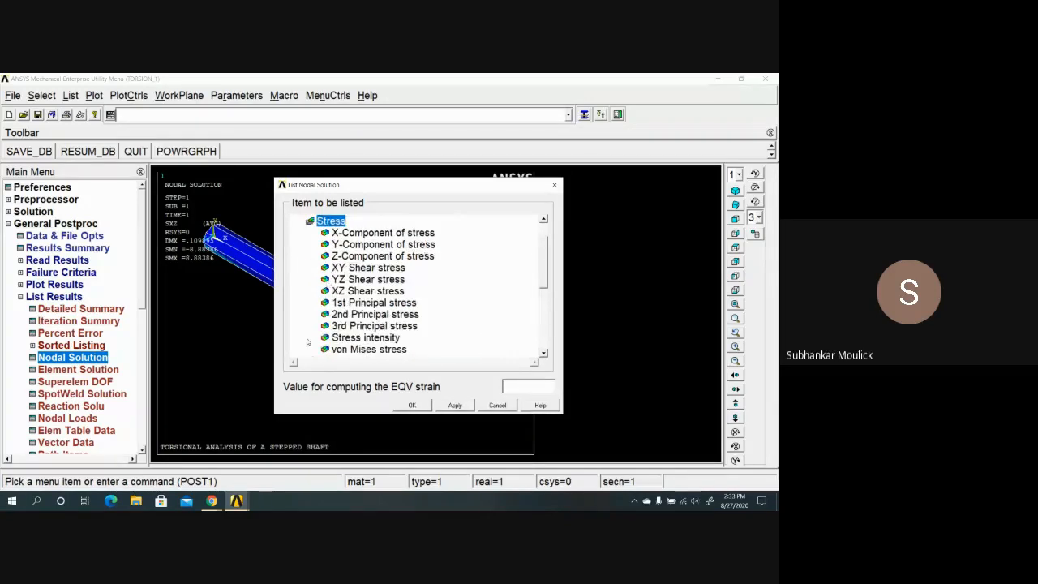
pyautogui.click(373, 295)
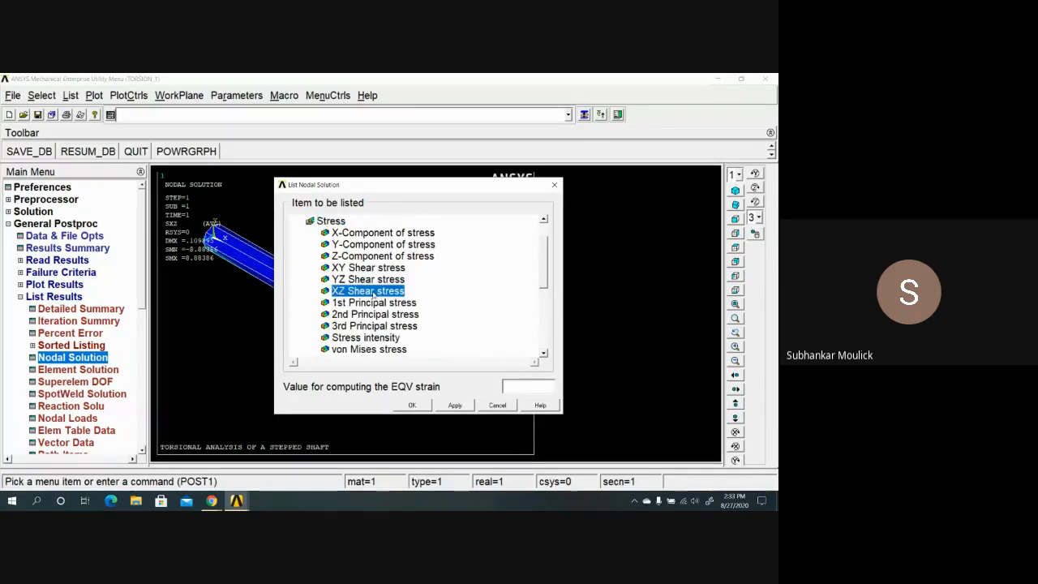
pyautogui.click(412, 405)
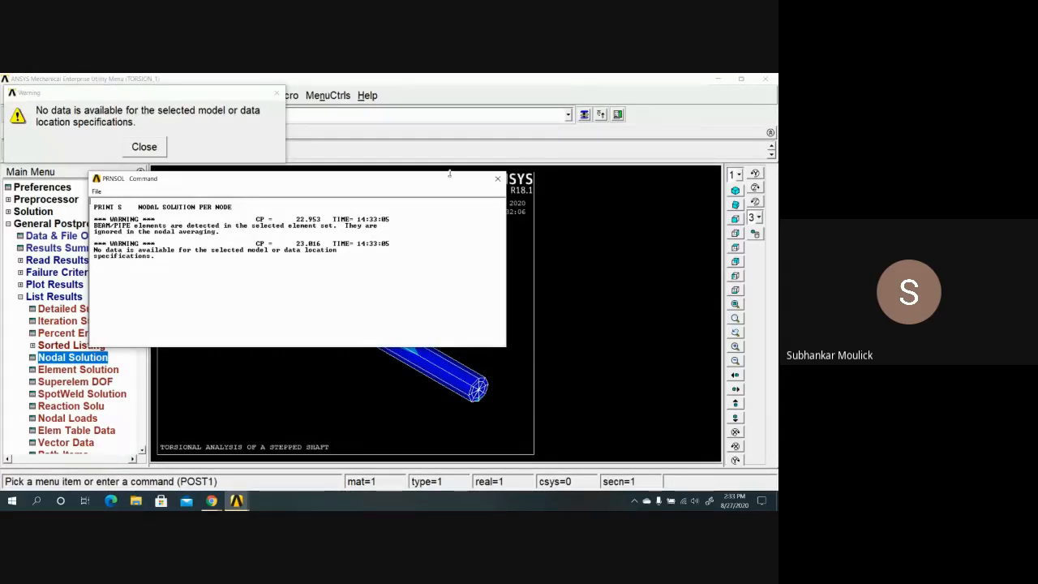
pyautogui.click(497, 179)
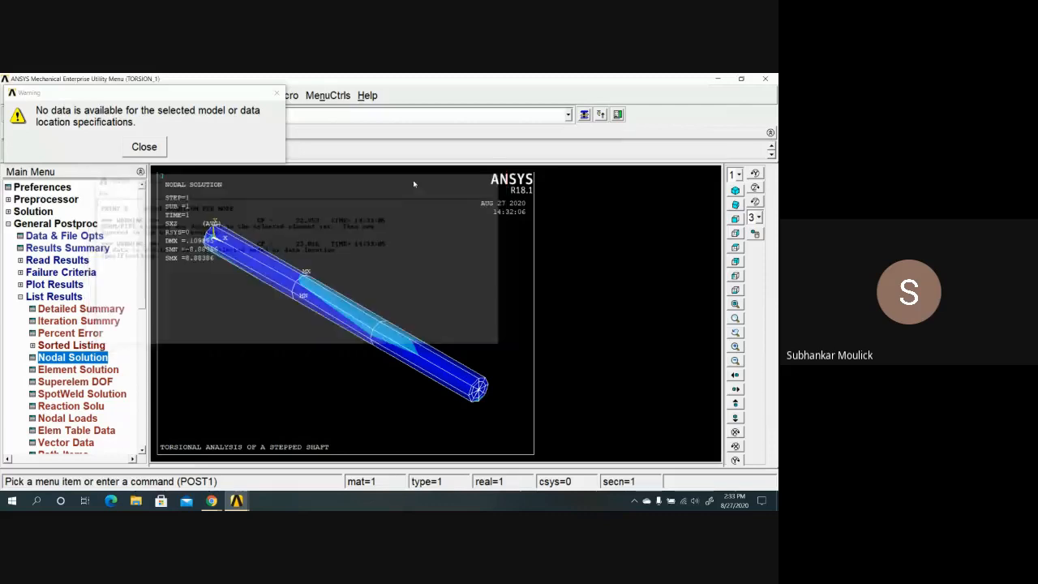
pyautogui.click(155, 147)
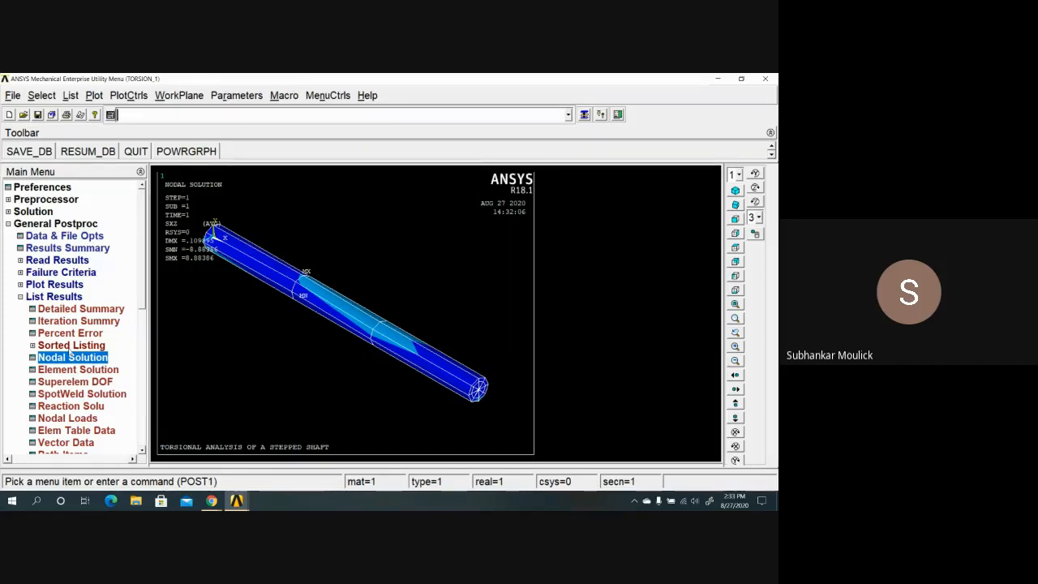
pyautogui.click(20, 296)
pyautogui.click(8, 224)
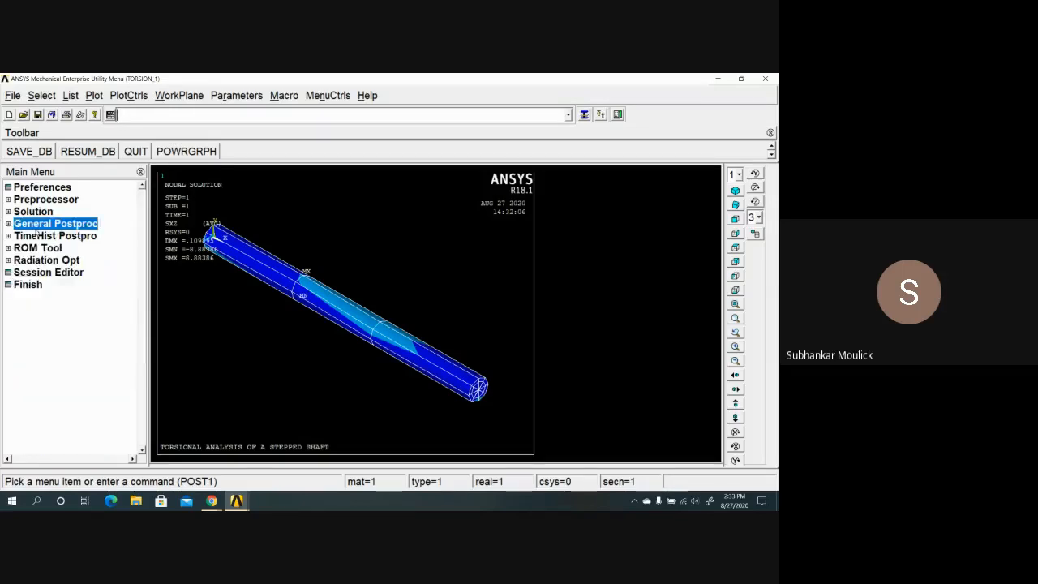
# - Plot the nodal solution contour of XZ Shear stress on the deformed shape with the undeformed model
pyautogui.click(47, 227)
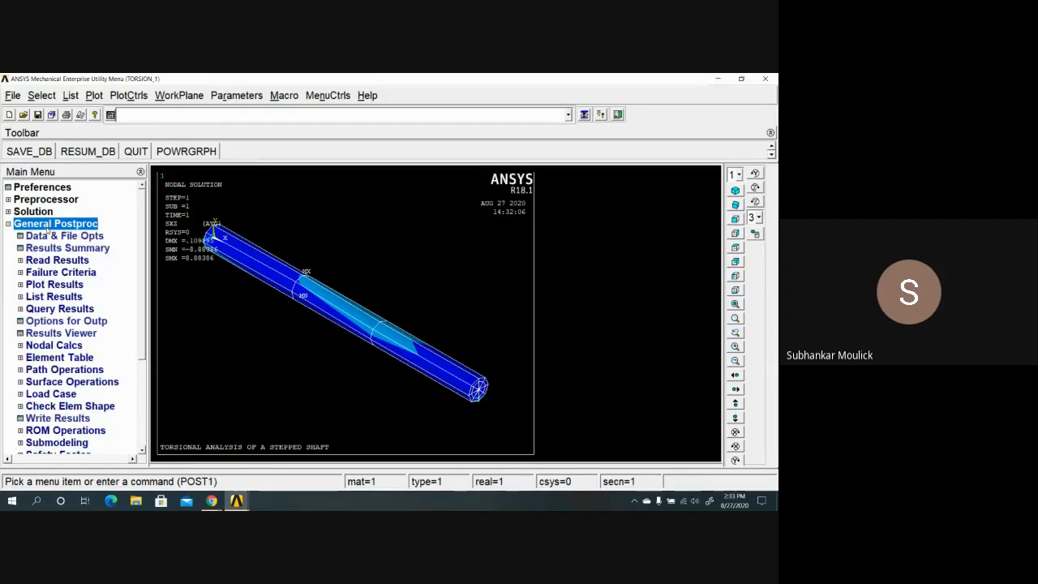
pyautogui.click(52, 285)
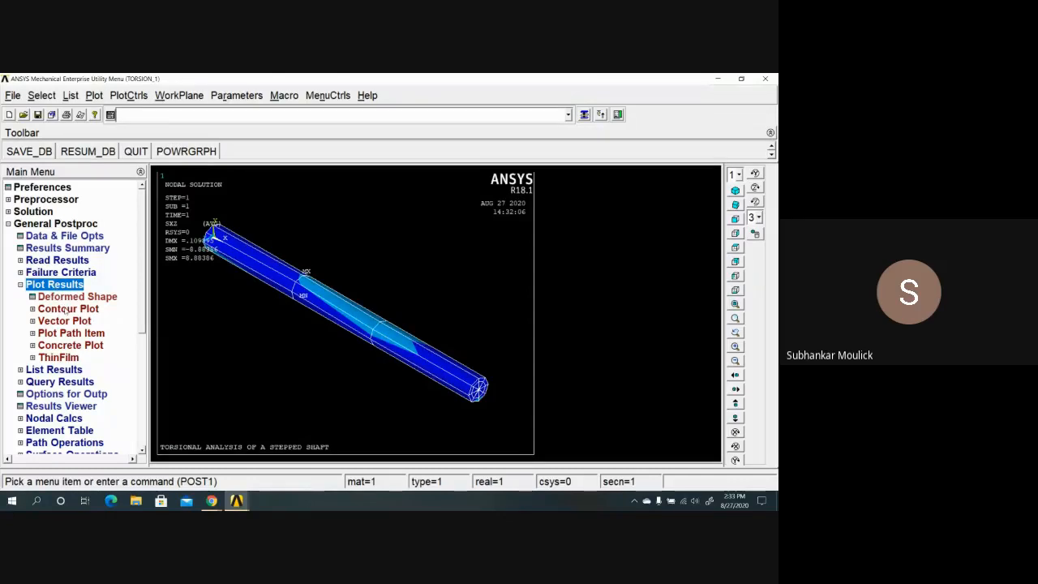
pyautogui.click(67, 310)
pyautogui.click(66, 312)
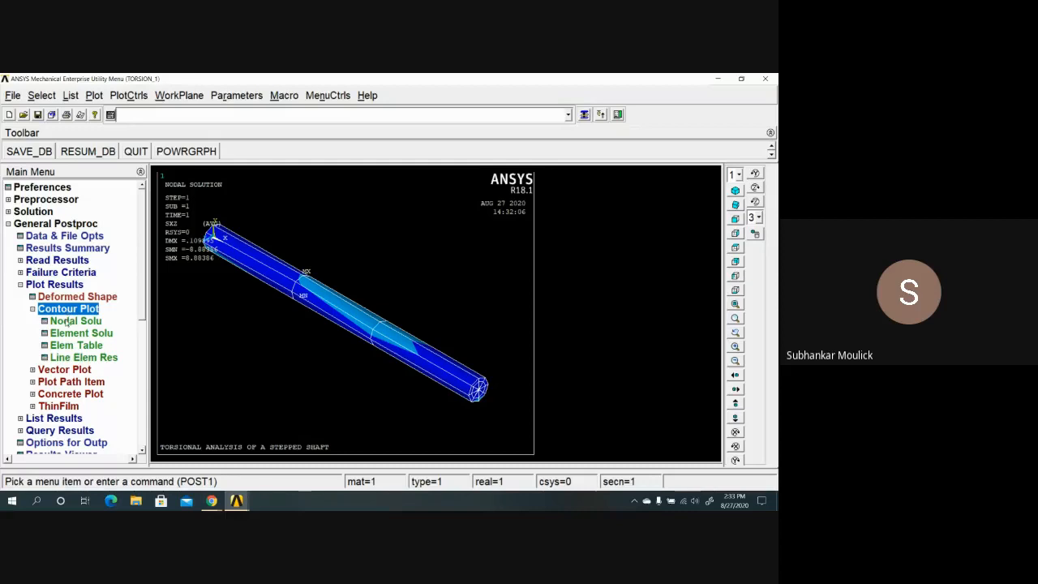
pyautogui.click(67, 321)
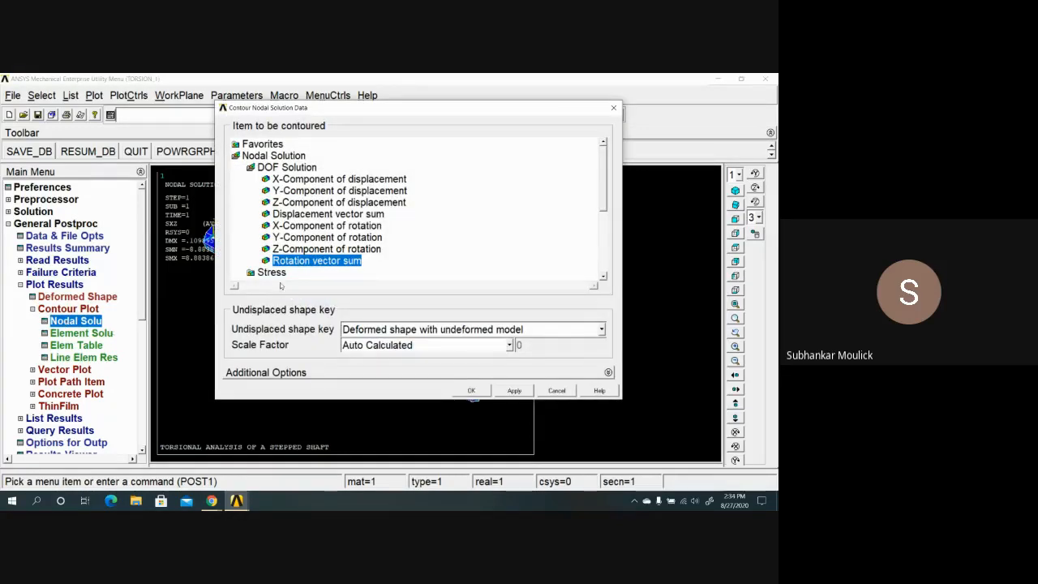
pyautogui.click(276, 273)
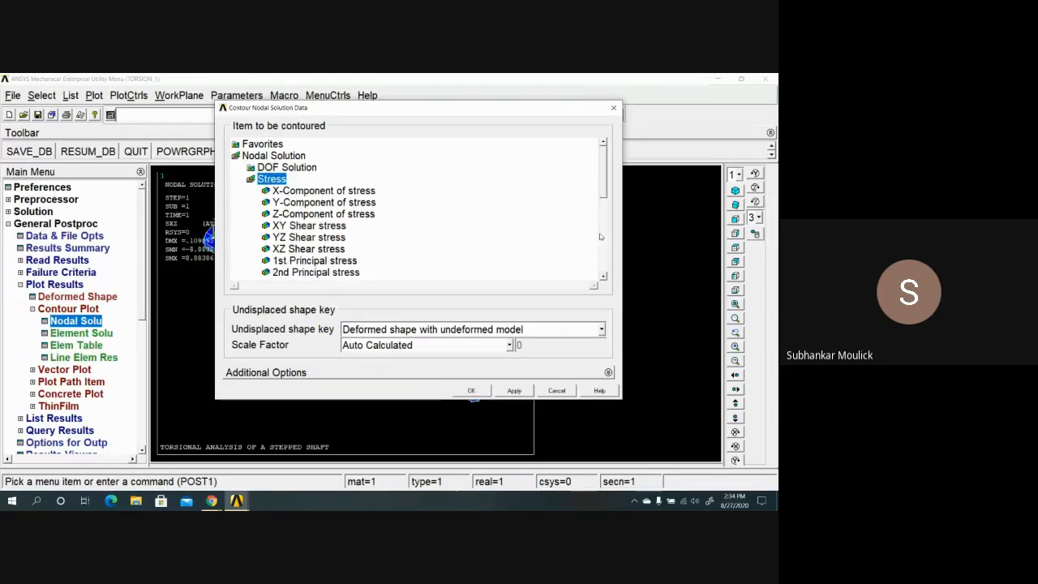
pyautogui.moveTo(606, 194); pyautogui.dragTo(607, 199)
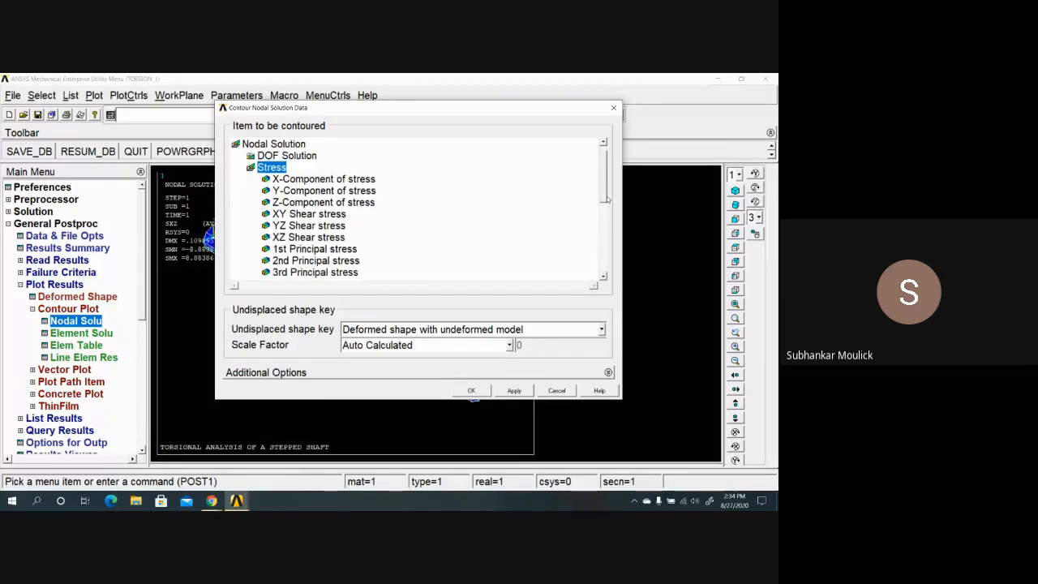
pyautogui.click(337, 237)
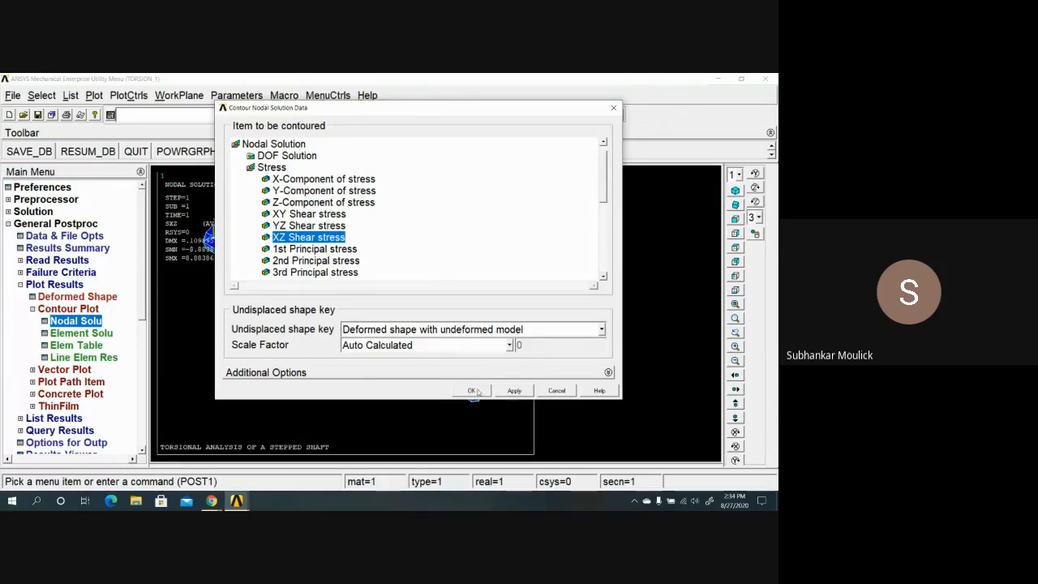
pyautogui.click(472, 391)
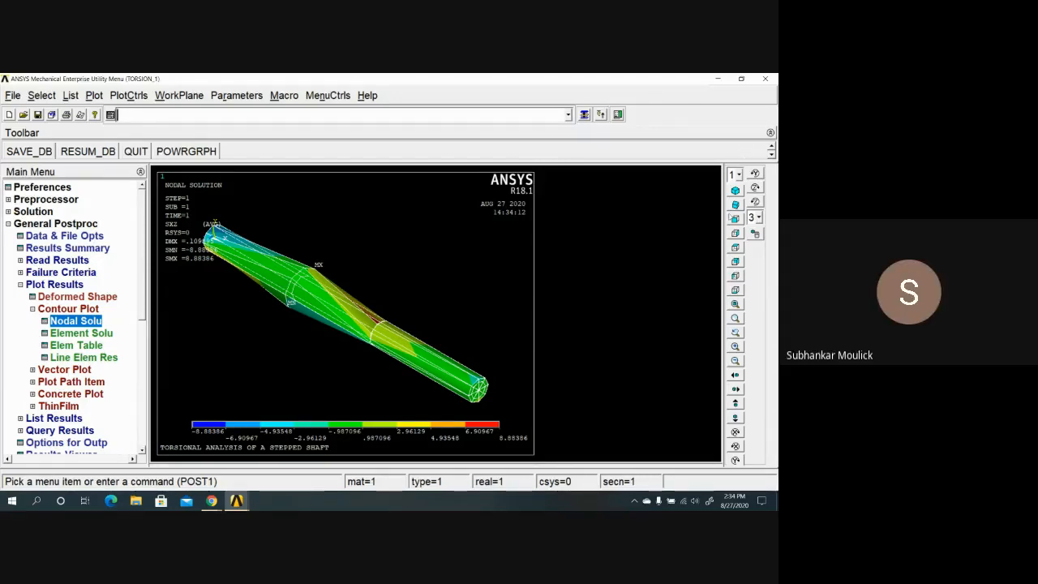
# - Examine the XZ shear stress contour in isometric, oblique, front and right views, looking closely at the shaft's end face
pyautogui.click(734, 191)
pyautogui.click(735, 205)
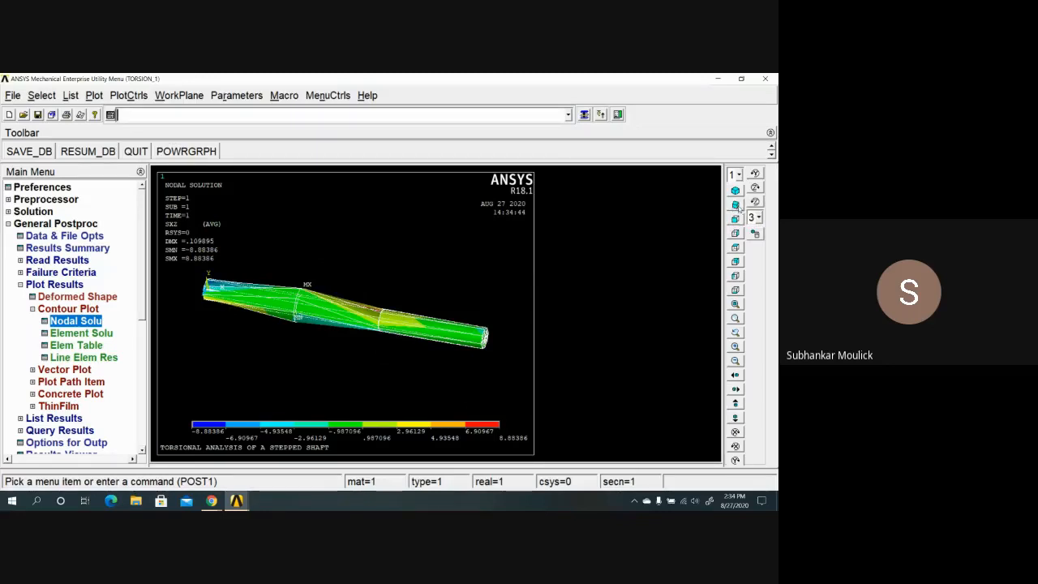
pyautogui.click(735, 219)
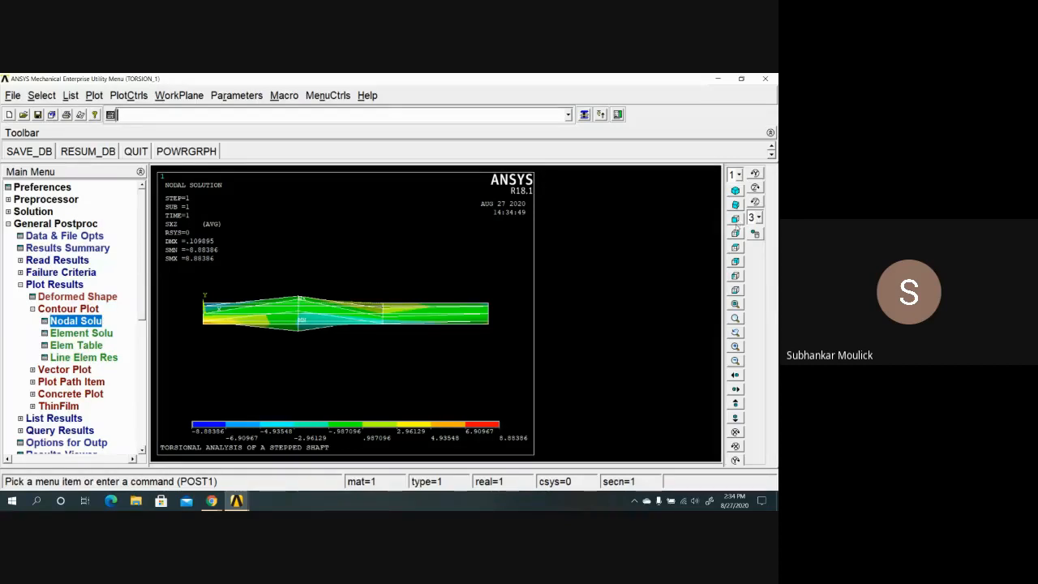
pyautogui.click(735, 233)
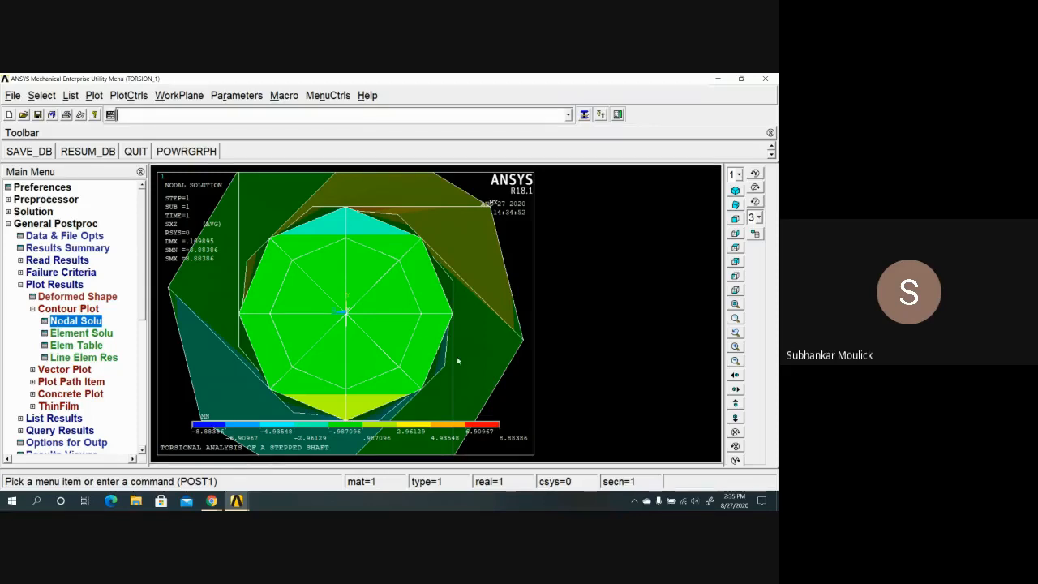
pyautogui.scroll(-3, 457, 360)
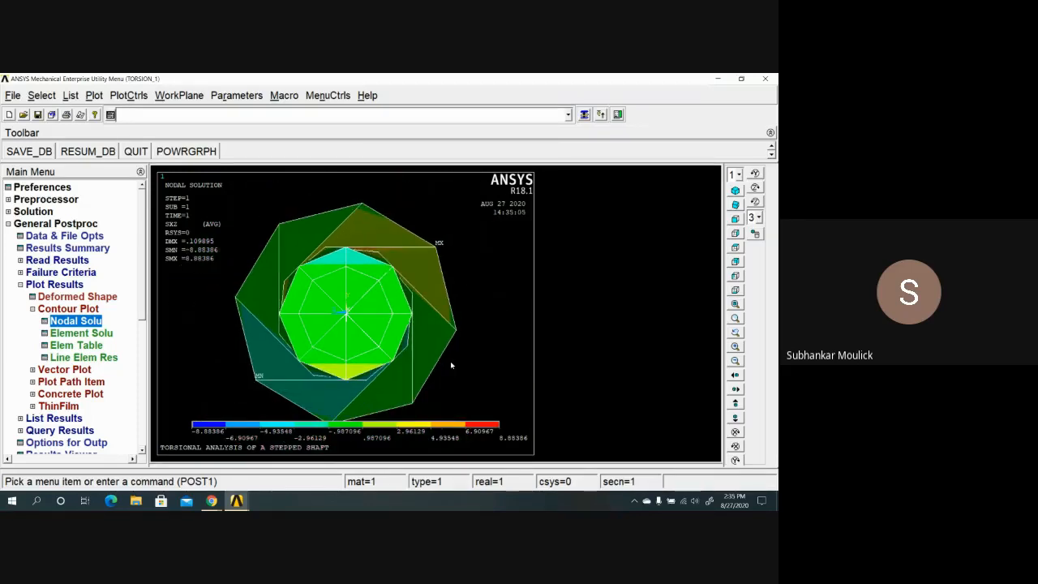
pyautogui.scroll(2, 447, 371)
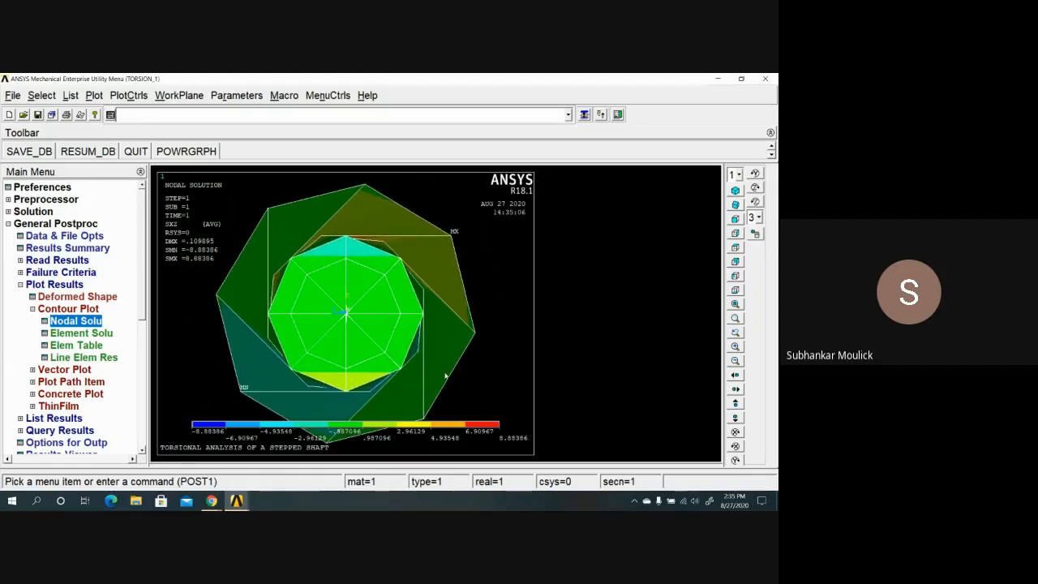
pyautogui.scroll(1, 445, 376)
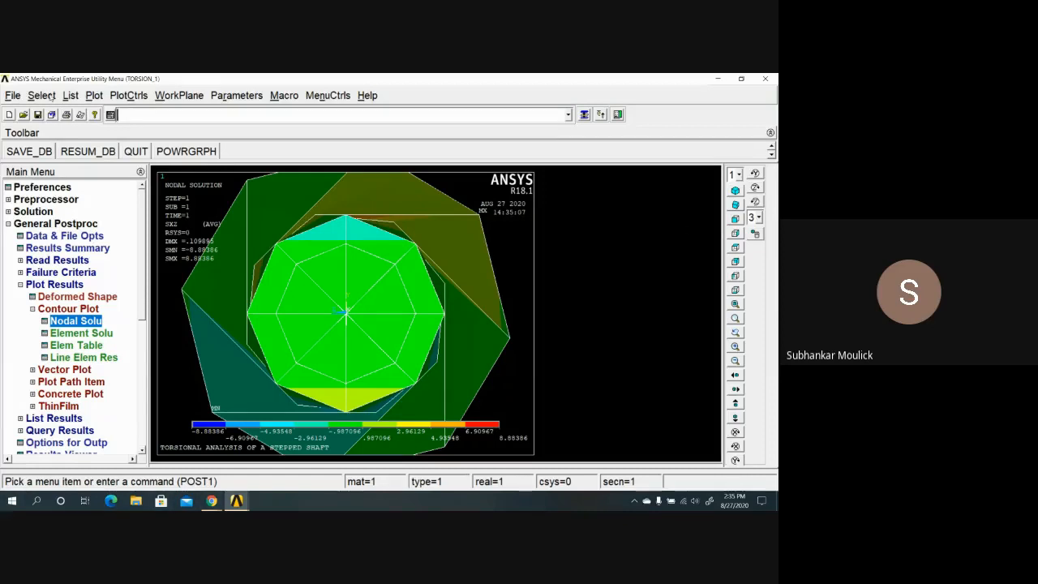
# - Exit Mechanical APDL with the Quit - No Save option
pyautogui.click(768, 80)
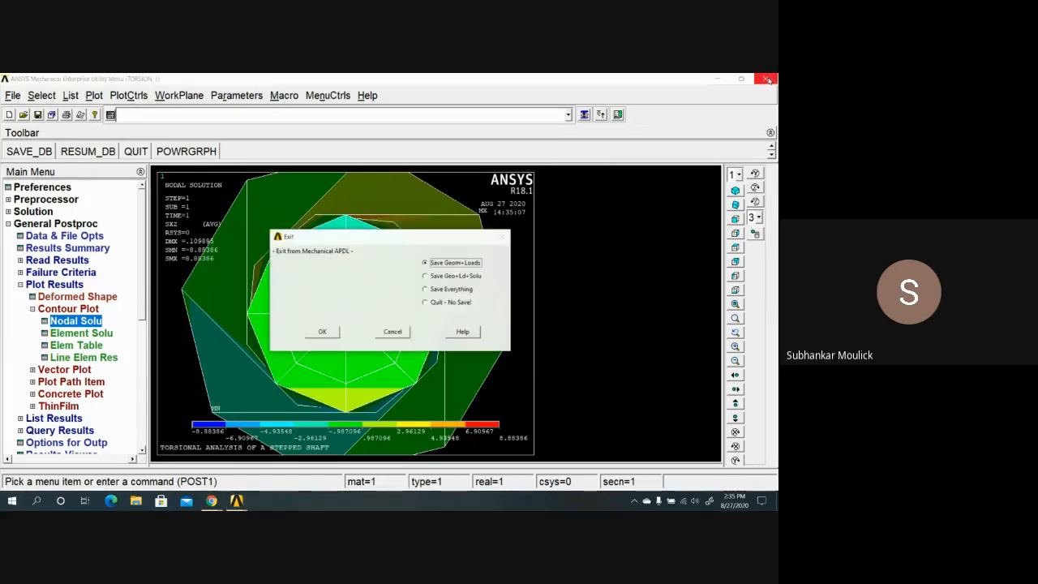
pyautogui.click(426, 303)
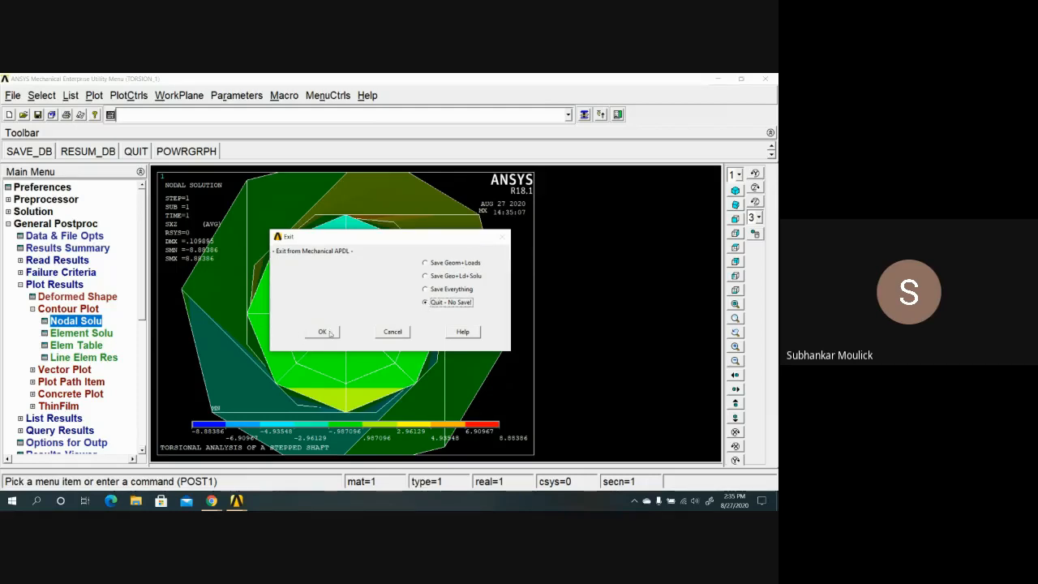
pyautogui.click(329, 331)
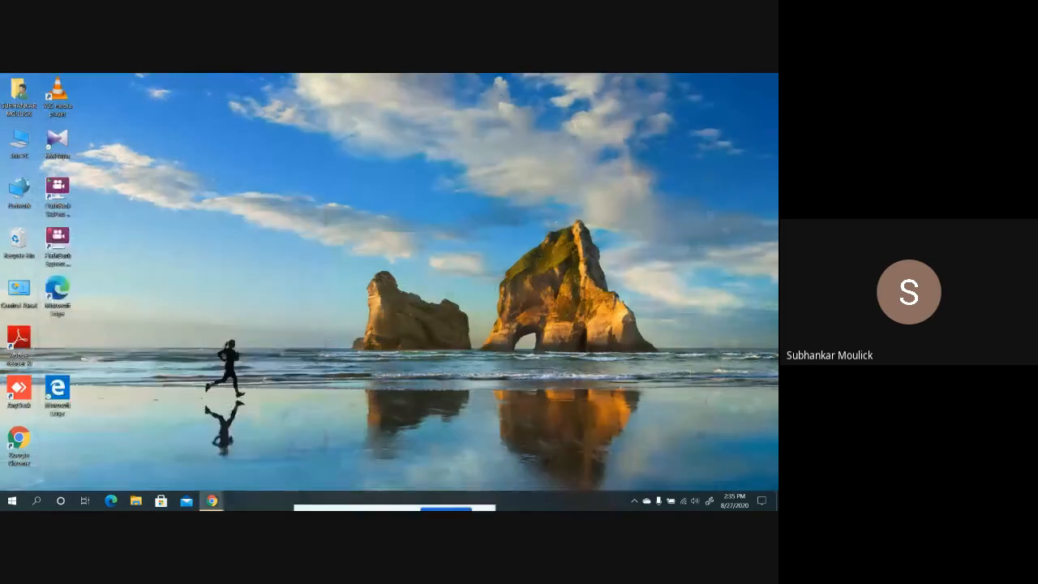
# - Switch to the Google Meet call in Chrome, read through the chat messages and return to the participant list
pyautogui.moveTo(207, 495)
pyautogui.click(199, 475)
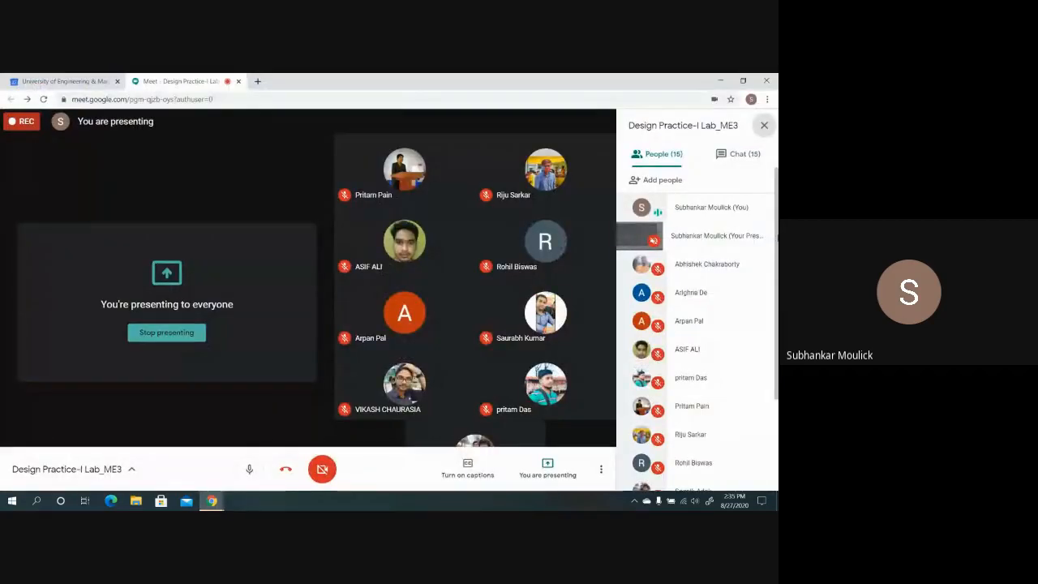
pyautogui.click(730, 155)
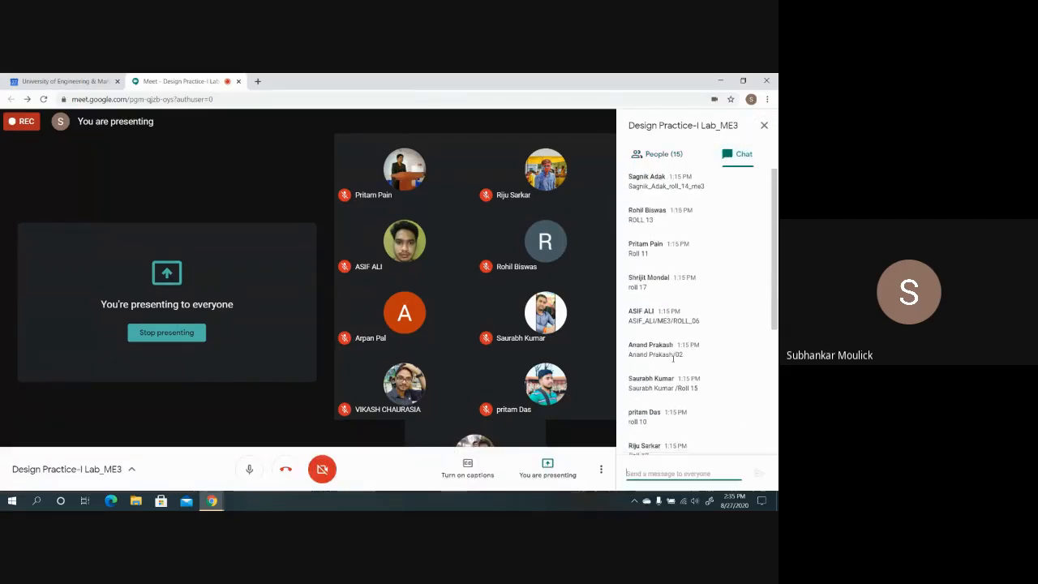
pyautogui.scroll(-5, 669, 371)
pyautogui.click(674, 158)
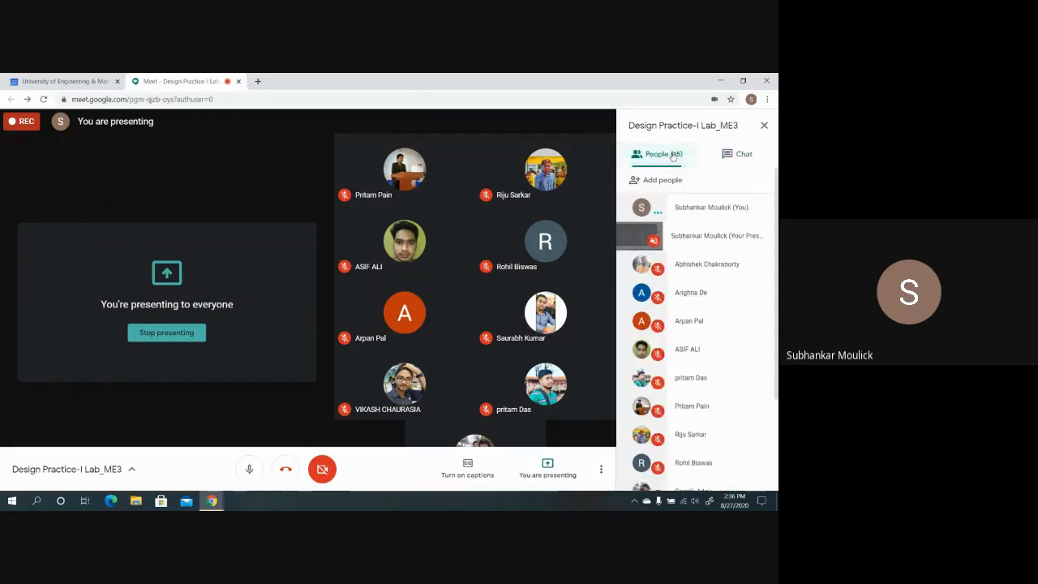